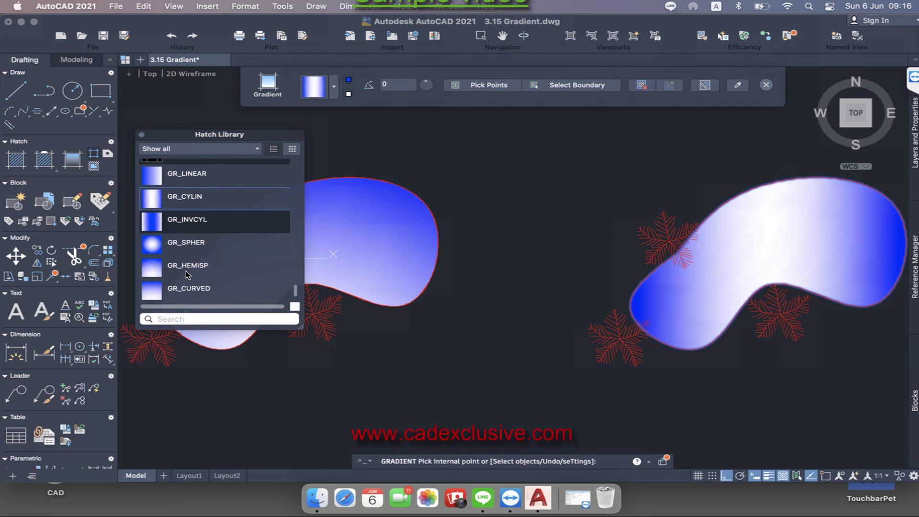
- Zoom and pan across the door and window elevations in the 3.15 Gradient drawing
{"action": "scroll", "coordinate": [186, 274], "scroll_direction": "up", "scroll_amount": 2}
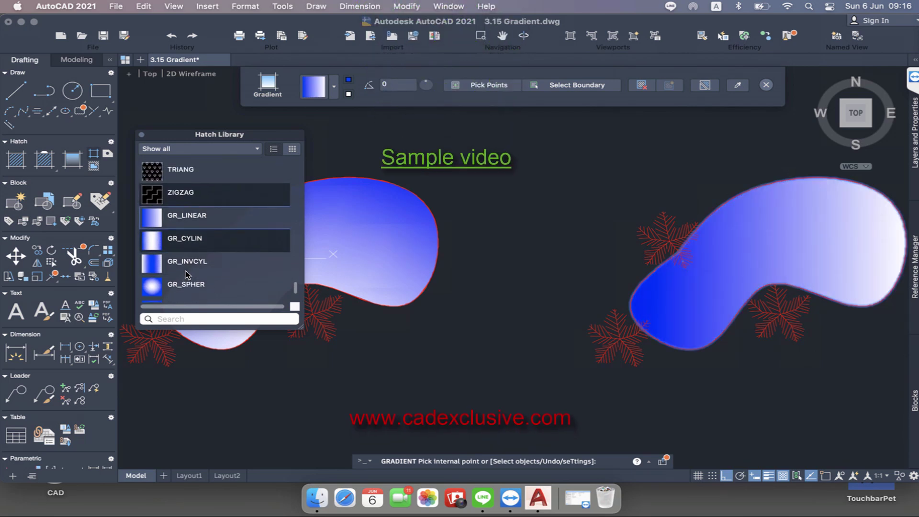
{"action": "scroll", "coordinate": [185, 275], "scroll_direction": "up", "scroll_amount": 5}
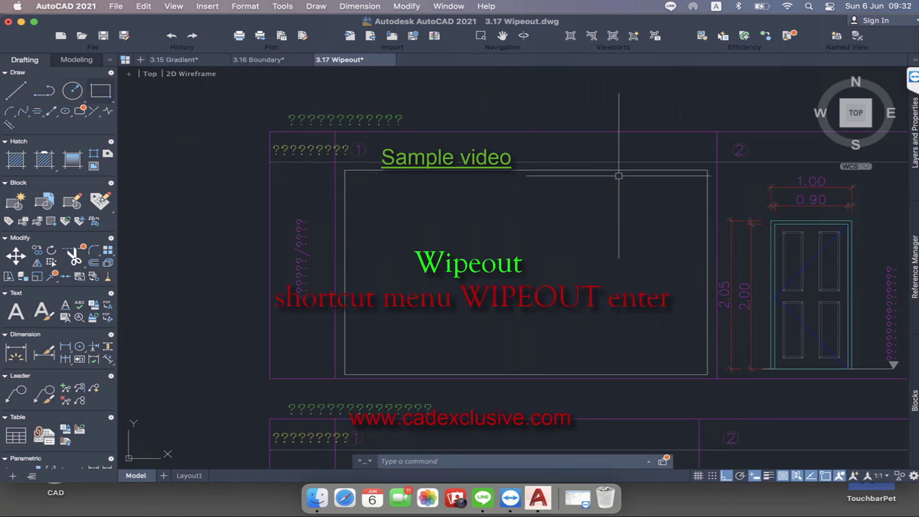
{"action": "scroll", "coordinate": [620, 175], "scroll_direction": "down", "scroll_amount": 3}
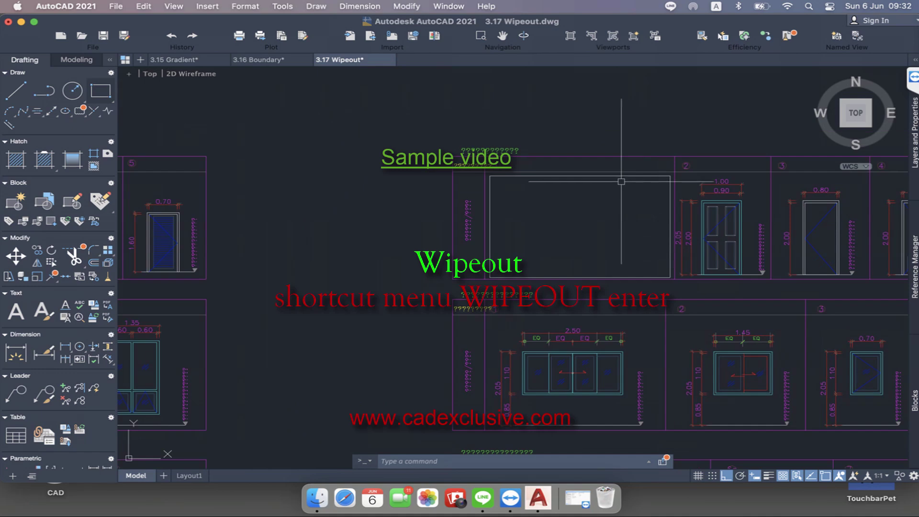
{"action": "mouse_move", "coordinate": [683, 209]}
{"action": "middle_mouse_down"}
{"action": "mouse_move", "coordinate": [482, 218]}
{"action": "mouse_move", "coordinate": [694, 201]}
{"action": "middle_mouse_up"}
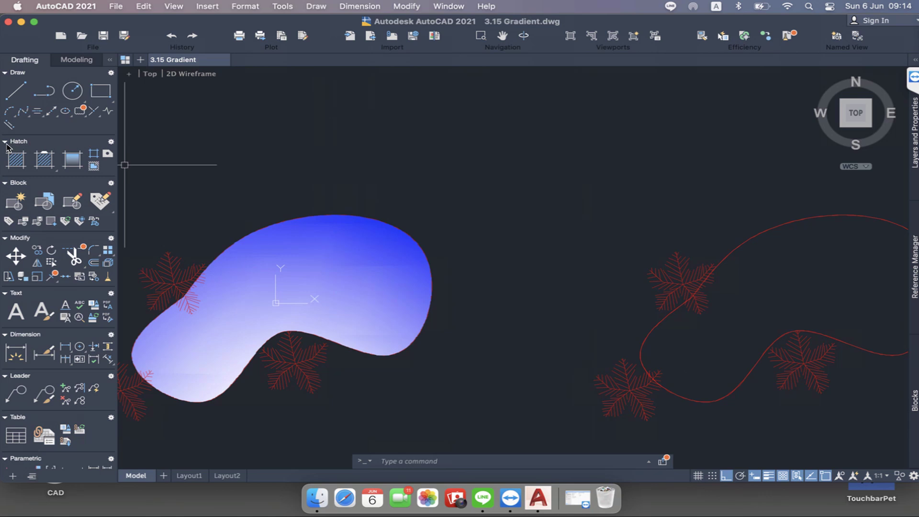
{"action": "left_click", "coordinate": [5, 143]}
{"action": "left_click", "coordinate": [6, 143]}
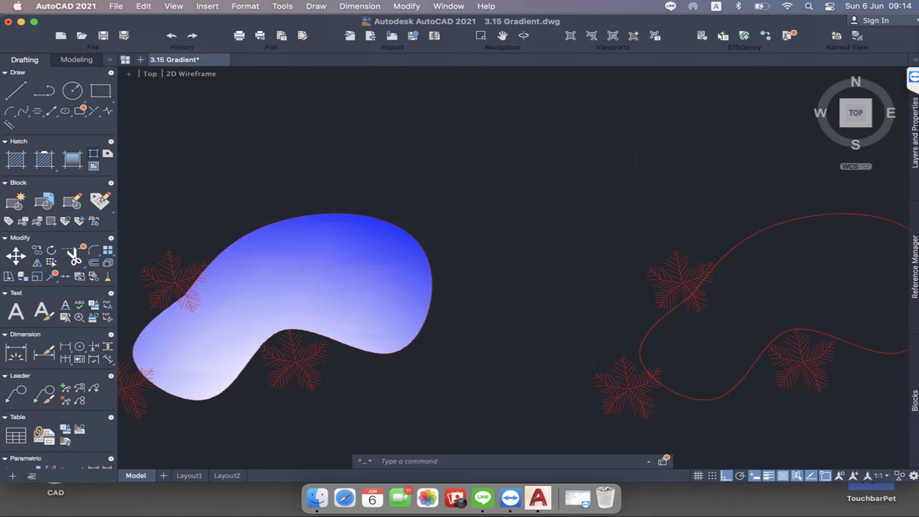
{"action": "scroll", "coordinate": [484, 193], "scroll_direction": "down", "scroll_amount": 1}
{"action": "middle_click_drag", "start_coordinate": [484, 193], "coordinate": [498, 155]}
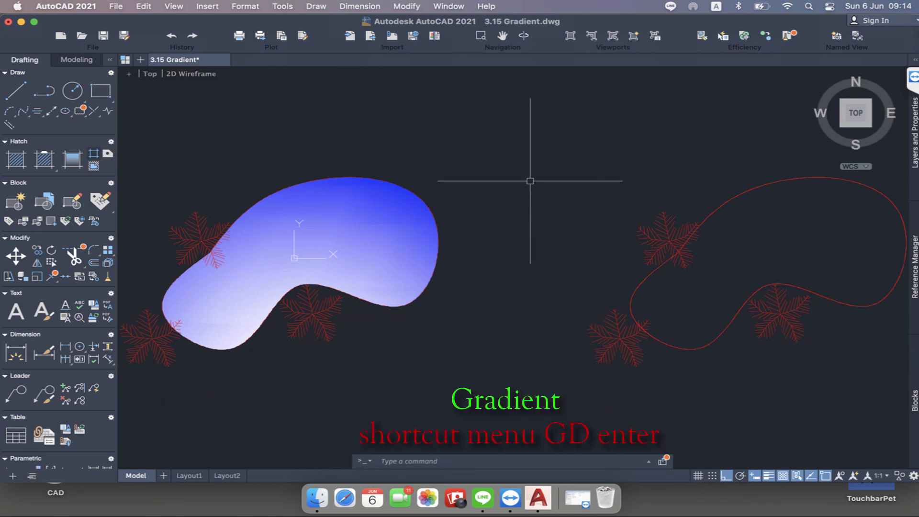
- Start the GRADIENT command using the GD alias
{"action": "type", "text": "gd"}
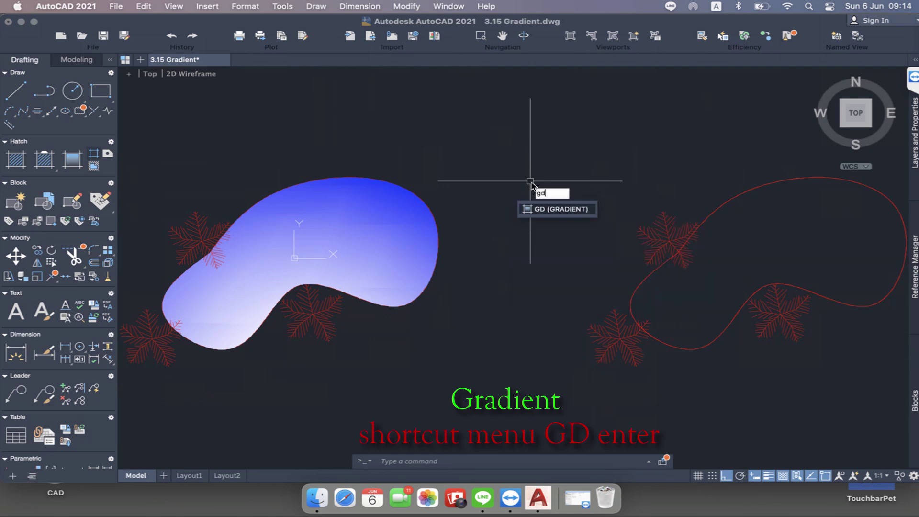
{"action": "key", "text": "Return"}
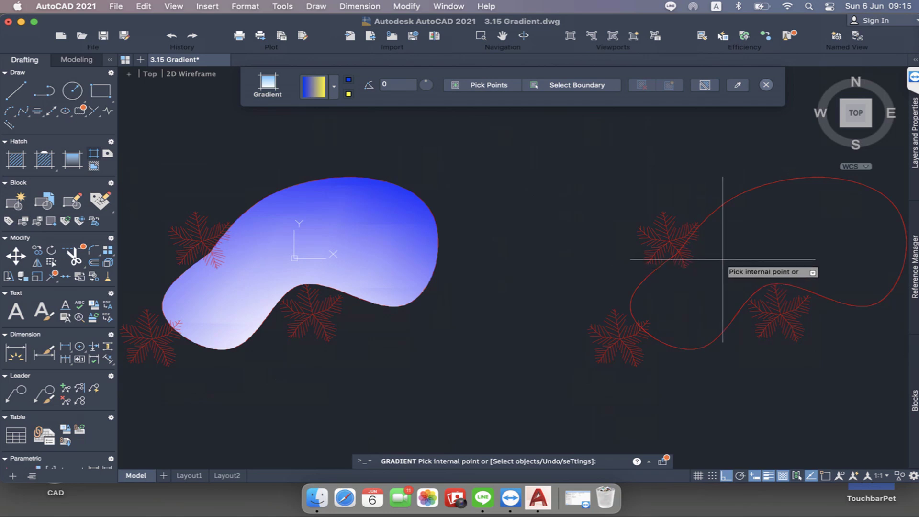
- Pick inside the right-hand shape and change the second gradient colour from yellow to White
{"action": "left_click", "coordinate": [680, 266]}
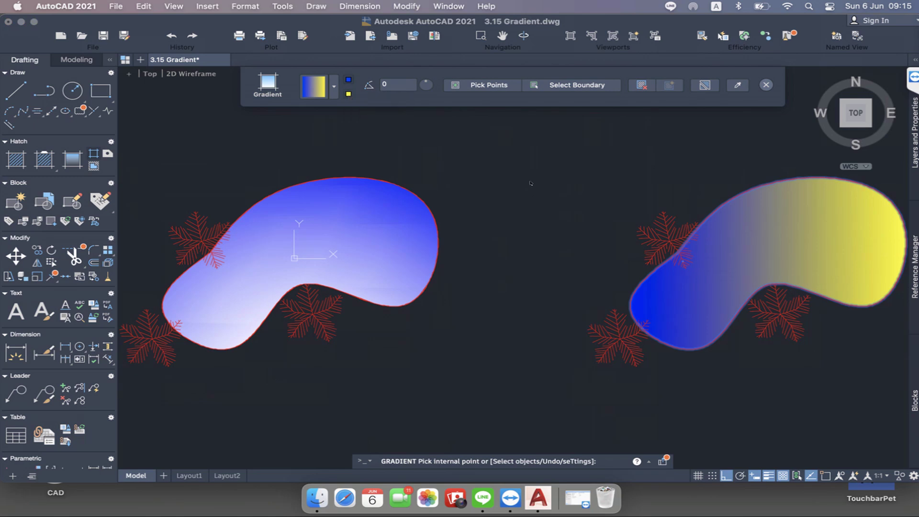
{"action": "left_click", "coordinate": [349, 94]}
{"action": "key", "text": "Down"}
{"action": "key", "text": "Up"}
{"action": "key", "text": "Up"}
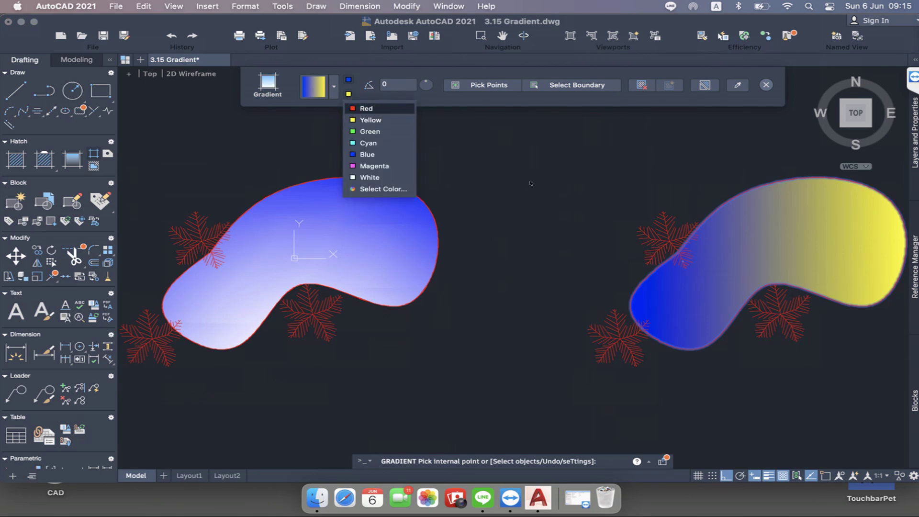
{"action": "key", "text": "Down"}
{"action": "key", "text": "Down"}
{"action": "key", "text": "Down"}
{"action": "key", "text": "Down"}
{"action": "key", "text": "Up"}
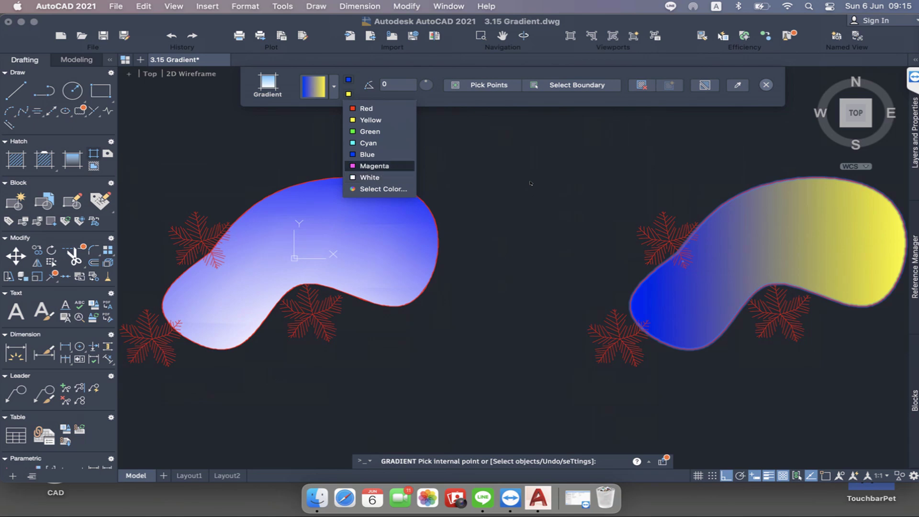
{"action": "key", "text": "Up"}
{"action": "key", "text": "Down"}
{"action": "key", "text": "Down"}
{"action": "key", "text": "Return"}
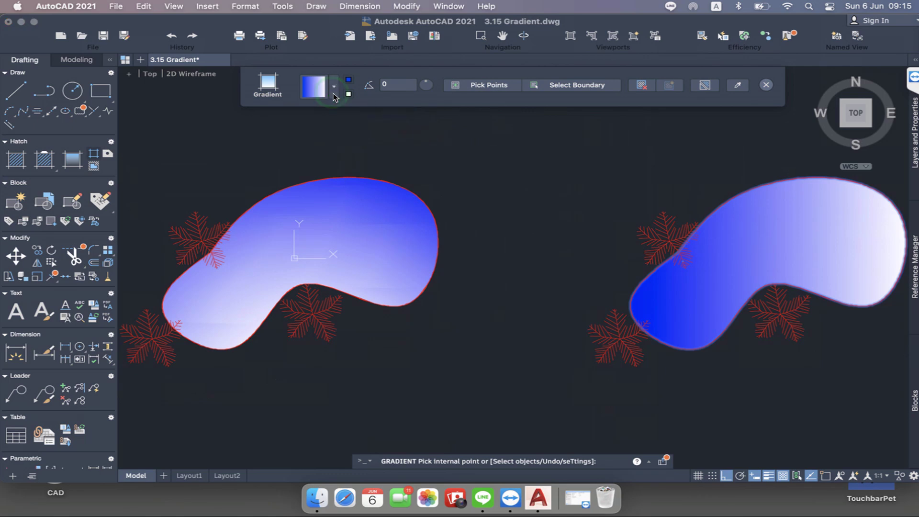
- Open the Hatch Library's gradient patterns and browse the linear, cylindrical and spherical options
{"action": "left_click", "coordinate": [334, 95]}
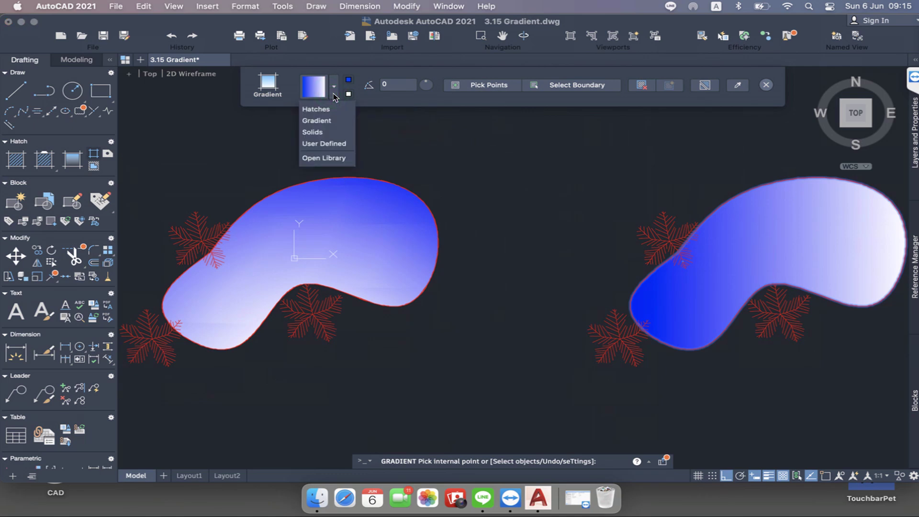
{"action": "left_click", "coordinate": [329, 124]}
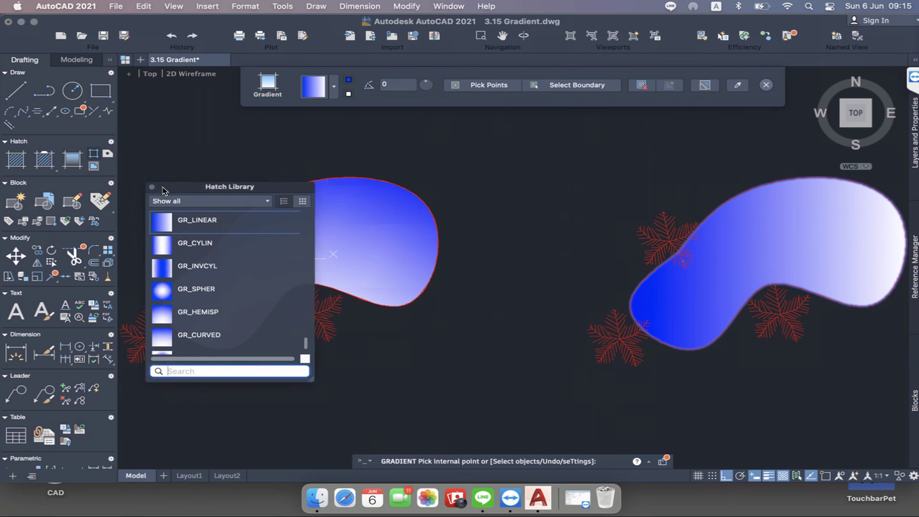
{"action": "left_click_drag", "start_coordinate": [195, 189], "coordinate": [185, 136]}
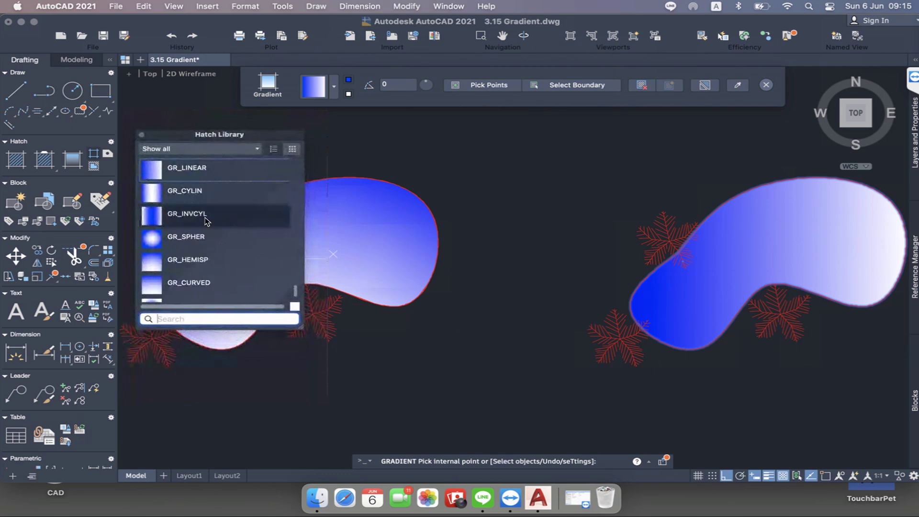
{"action": "scroll", "coordinate": [206, 220], "scroll_direction": "down", "scroll_amount": 15}
{"action": "scroll", "coordinate": [211, 230], "scroll_direction": "down", "scroll_amount": 3}
{"action": "scroll", "coordinate": [211, 229], "scroll_direction": "down", "scroll_amount": 2}
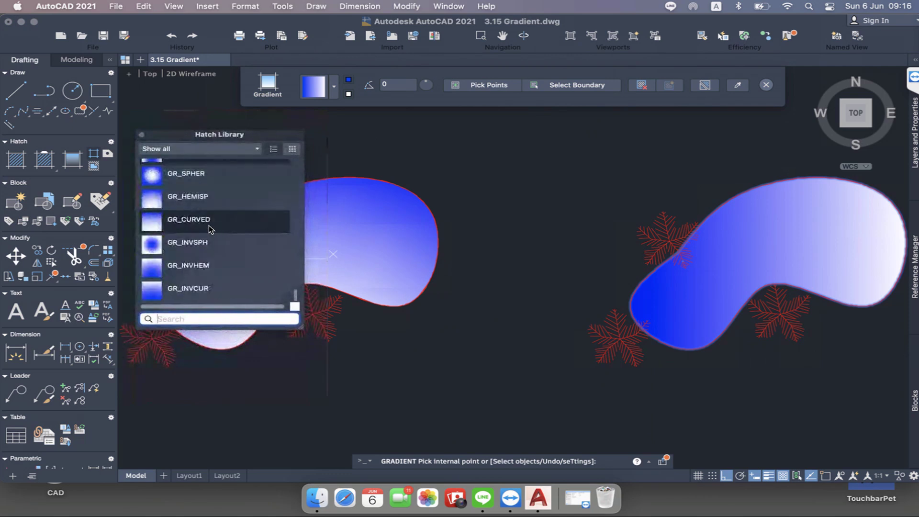
{"action": "scroll", "coordinate": [211, 230], "scroll_direction": "up", "scroll_amount": 2}
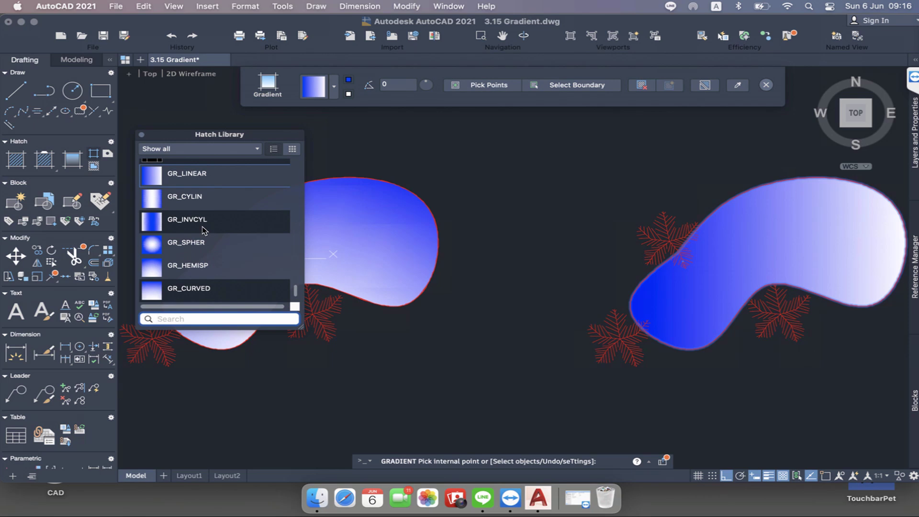
- Apply the GR_SPHER gradient to the right shape, then preview GR_CYLIN
{"action": "left_click", "coordinate": [196, 247]}
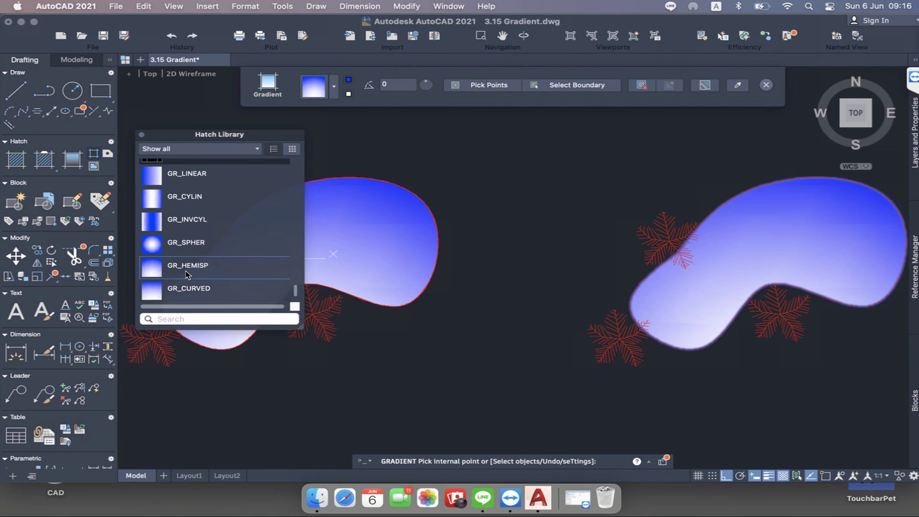
{"action": "key", "text": "Up"}
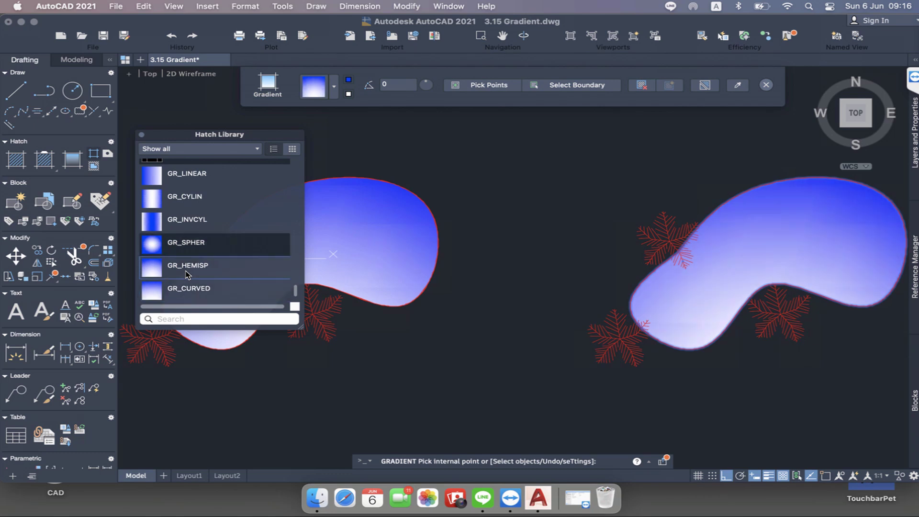
{"action": "key", "text": "Up"}
{"action": "key", "text": "Up"}
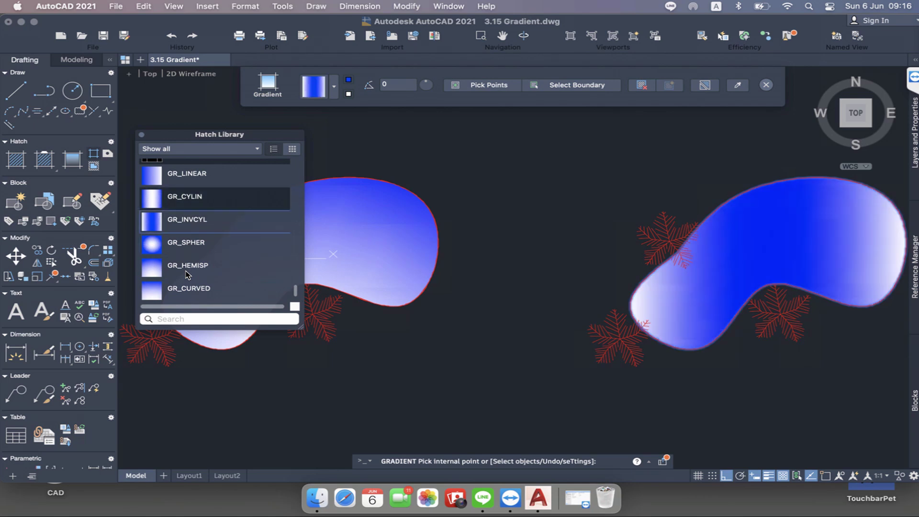
{"action": "key", "text": "Up"}
{"action": "key", "text": "Up"}
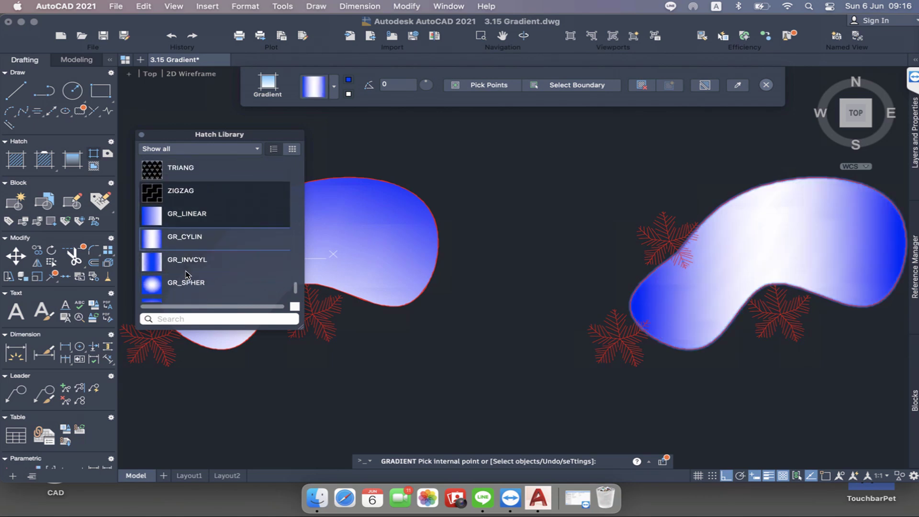
{"action": "key", "text": "Up"}
{"action": "key", "text": "Up"}
{"action": "key", "text": "Up"}
{"action": "key", "text": "Up"}
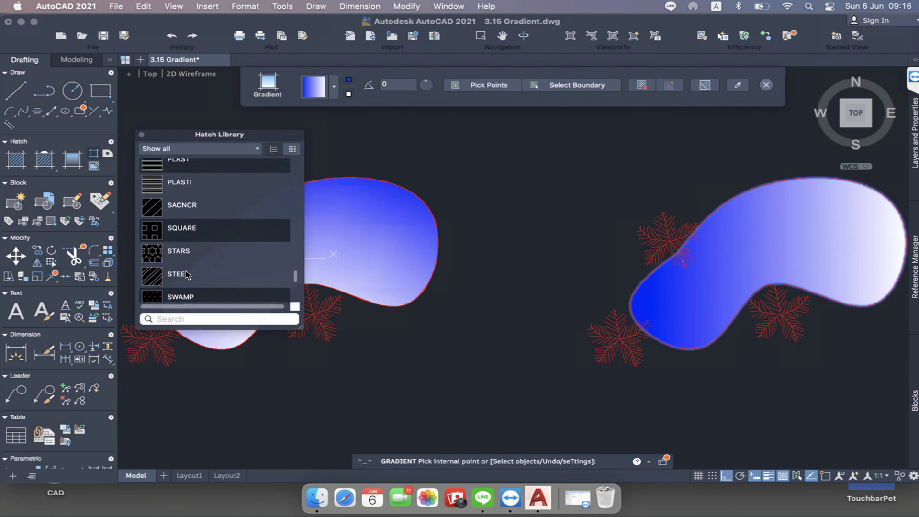
- Preview GR_CURVED and settle on it as the right shape's gradient pattern
{"action": "scroll", "coordinate": [187, 274], "scroll_direction": "down", "scroll_amount": 5}
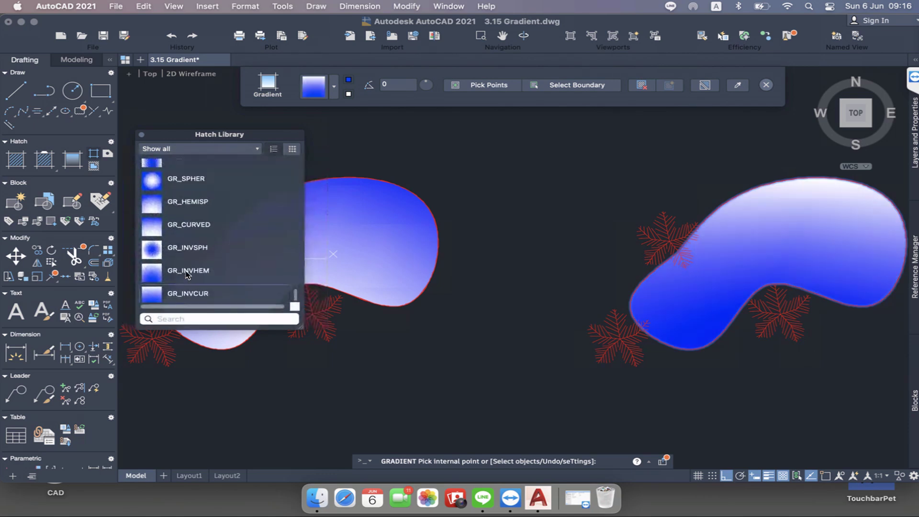
{"action": "key", "text": "Up"}
{"action": "key", "text": "Up"}
{"action": "key", "text": "Up"}
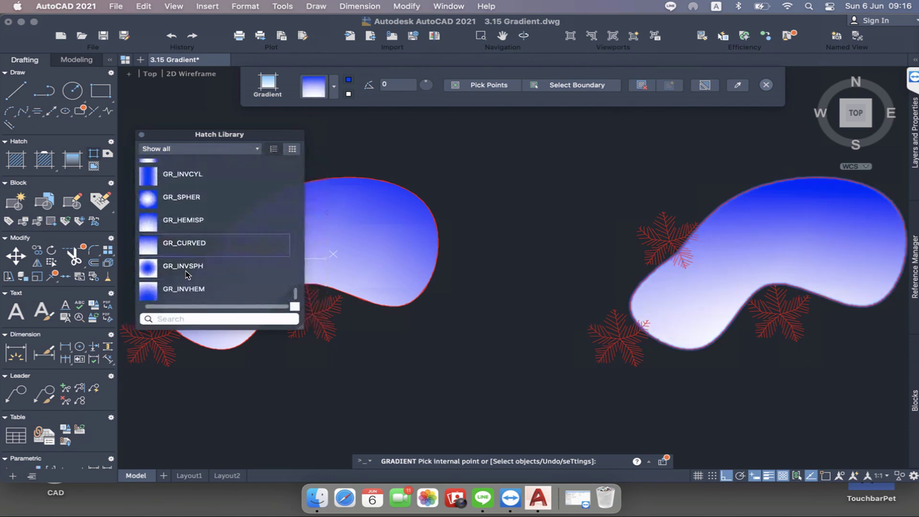
{"action": "key", "text": "Up"}
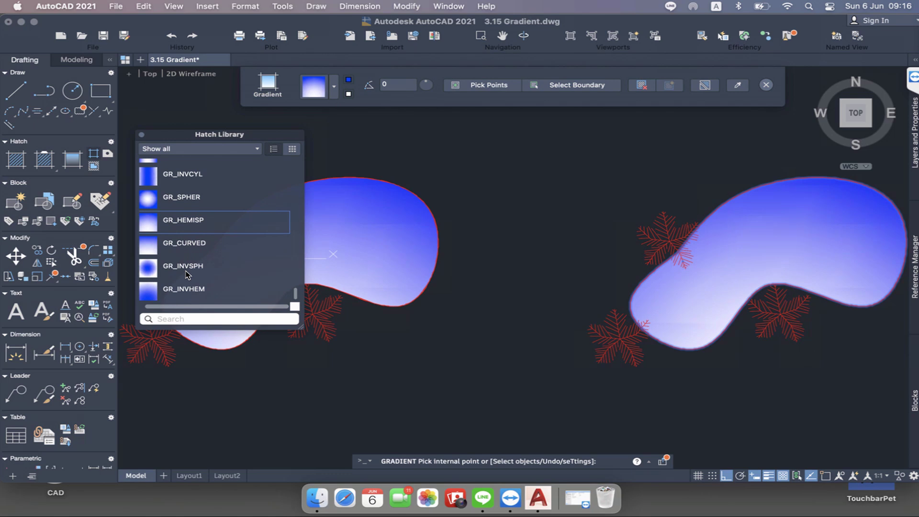
{"action": "key", "text": "Down"}
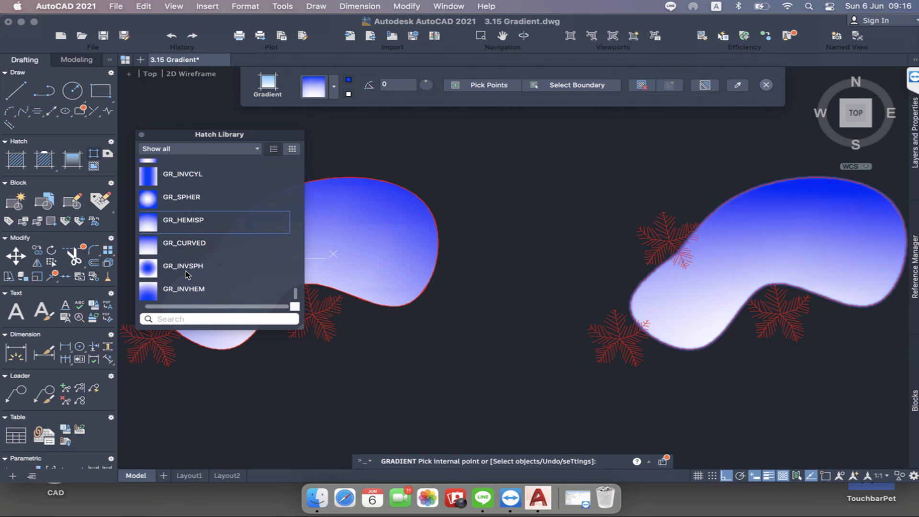
{"action": "scroll", "coordinate": [187, 274], "scroll_direction": "down", "scroll_amount": 1}
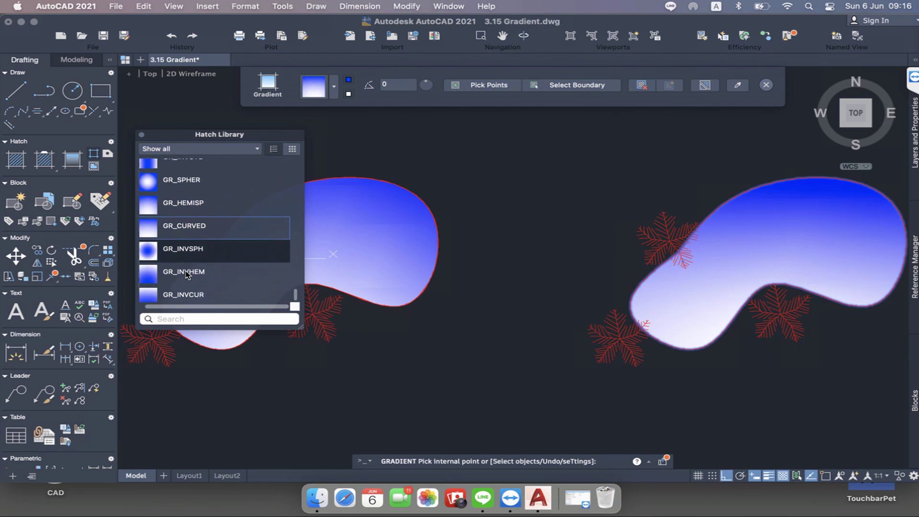
{"action": "scroll", "coordinate": [187, 275], "scroll_direction": "up", "scroll_amount": 1}
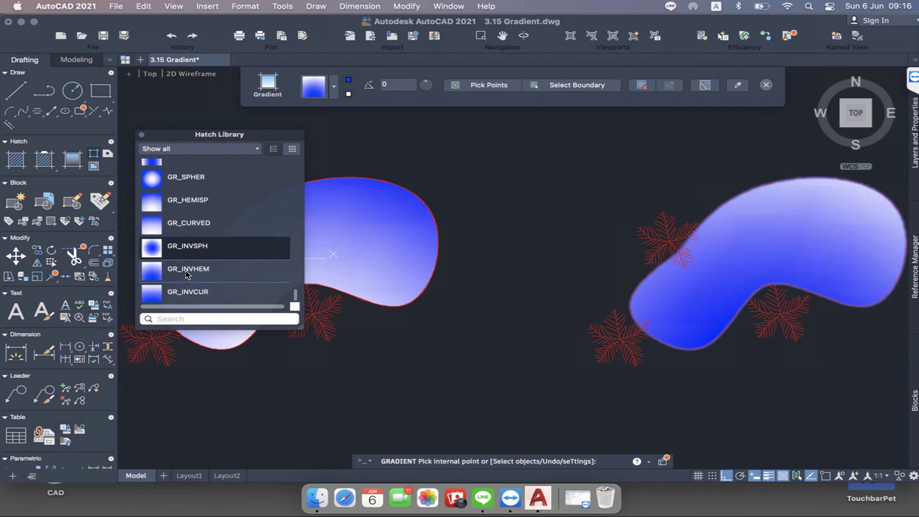
{"action": "scroll", "coordinate": [187, 275], "scroll_direction": "up", "scroll_amount": 1}
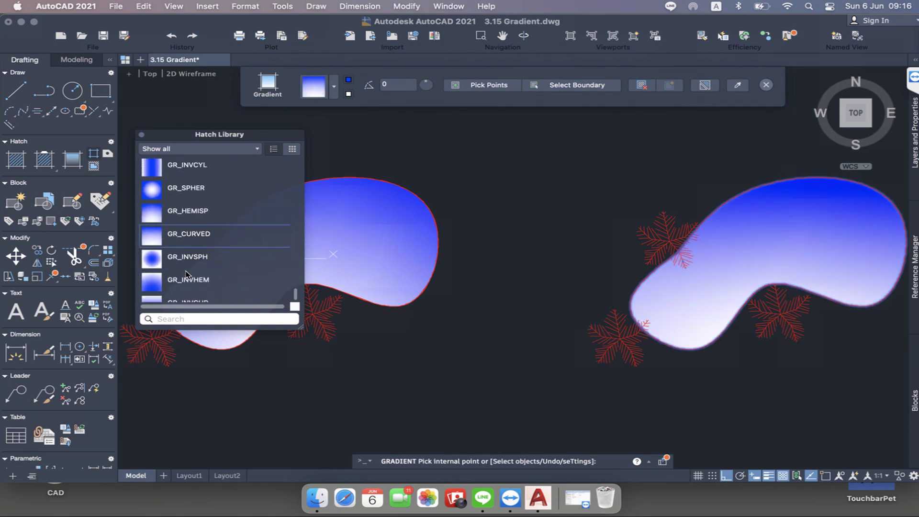
{"action": "scroll", "coordinate": [187, 275], "scroll_direction": "down", "scroll_amount": 1}
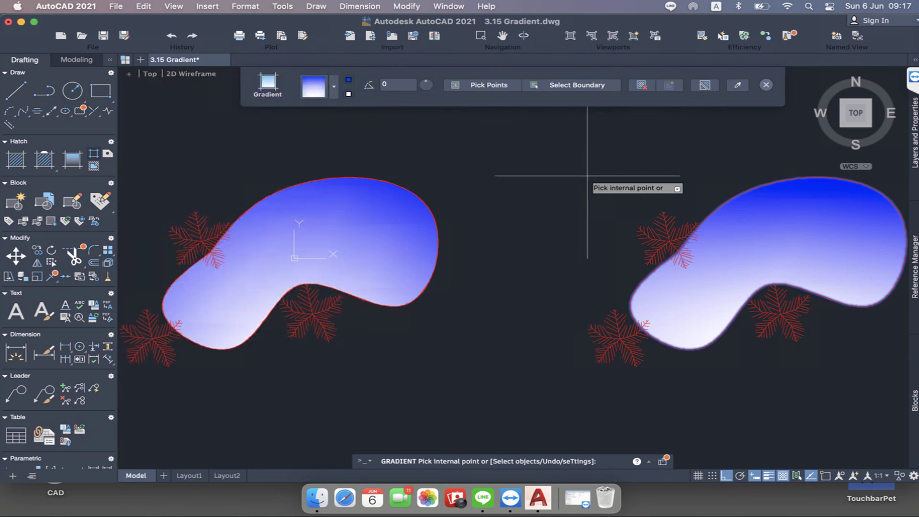
- Finish the gradient fill, then select it and drag its centre grip back into place
{"action": "key", "text": "Return"}
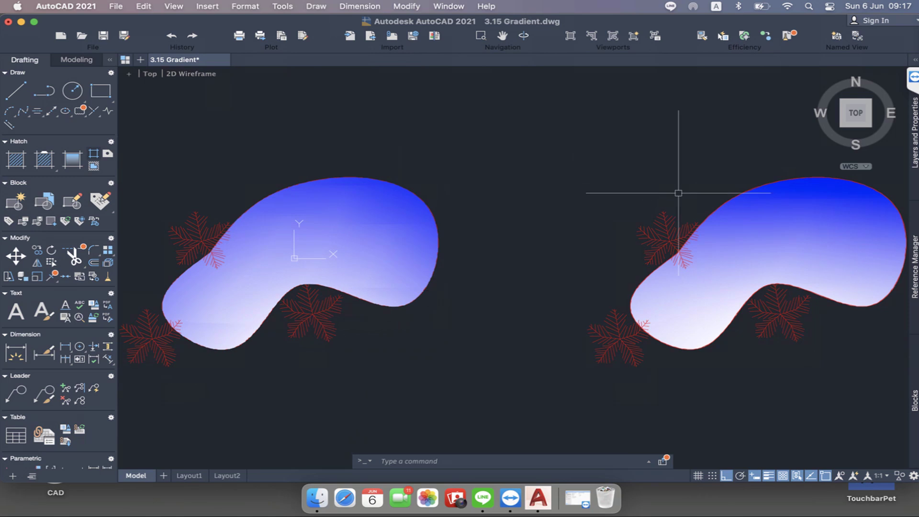
{"action": "mouse_move", "coordinate": [810, 248]}
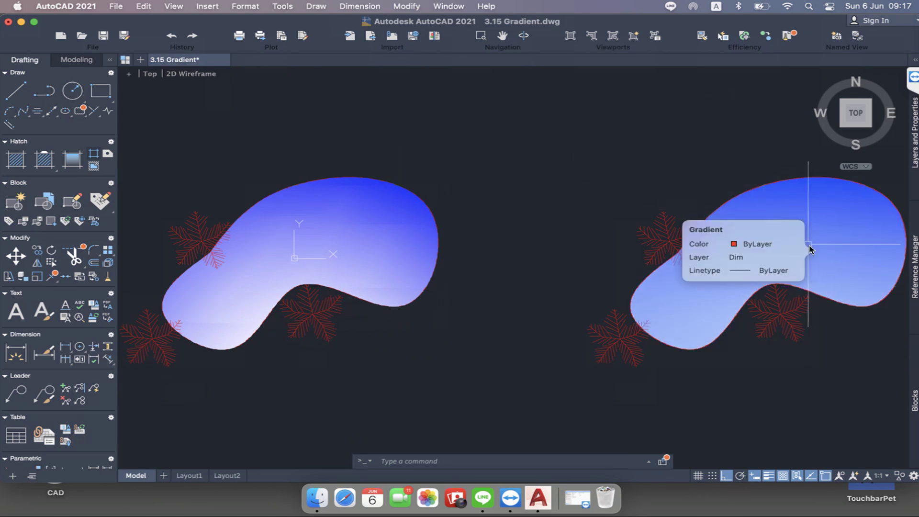
{"action": "left_click", "coordinate": [821, 228]}
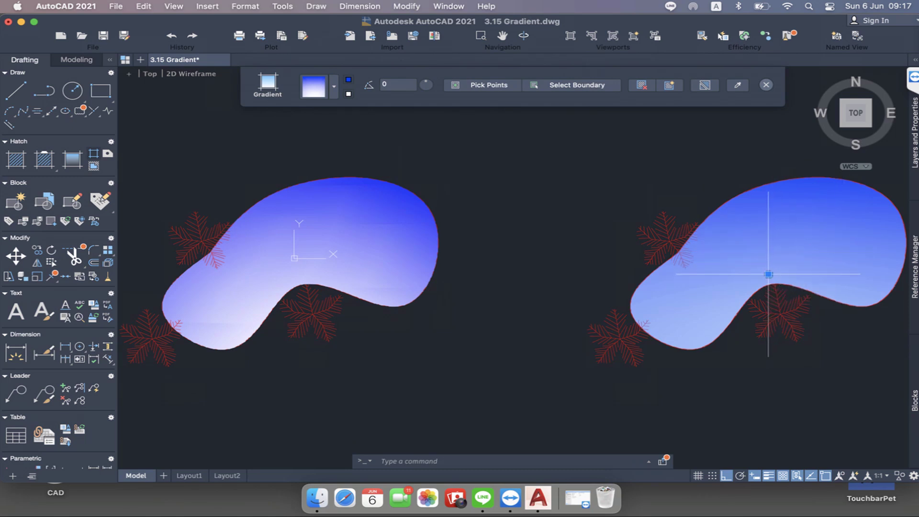
{"action": "left_click", "coordinate": [768, 274]}
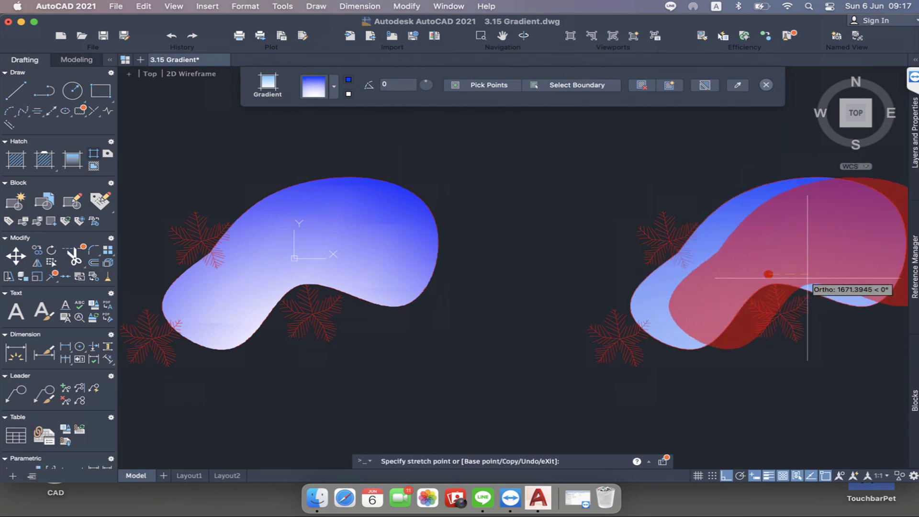
{"action": "left_click", "coordinate": [769, 275]}
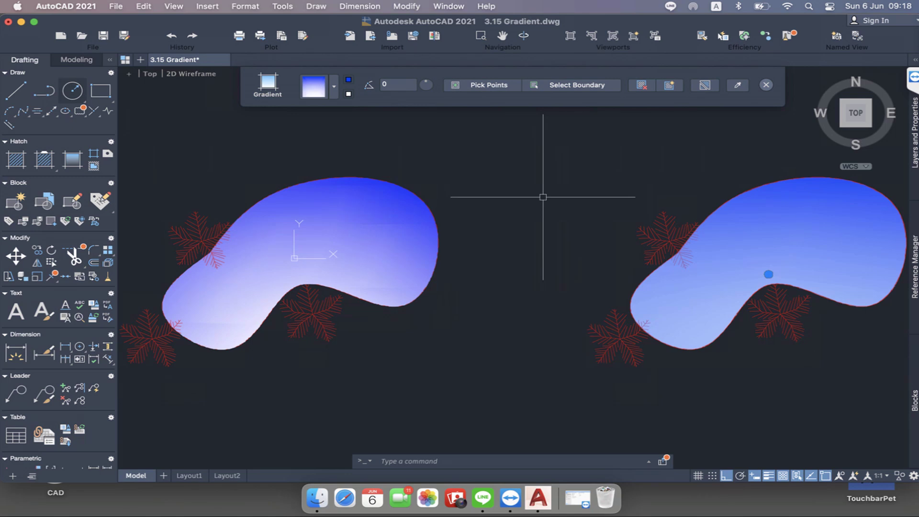
- Close the Hatch Editor and open the 3.16 Boundary.dwg drawing
{"action": "left_click", "coordinate": [765, 85]}
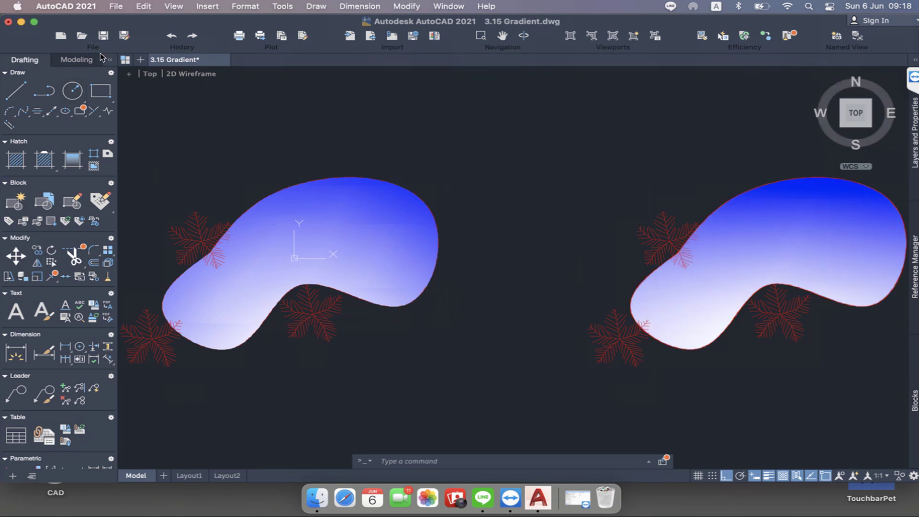
{"action": "left_click", "coordinate": [82, 35]}
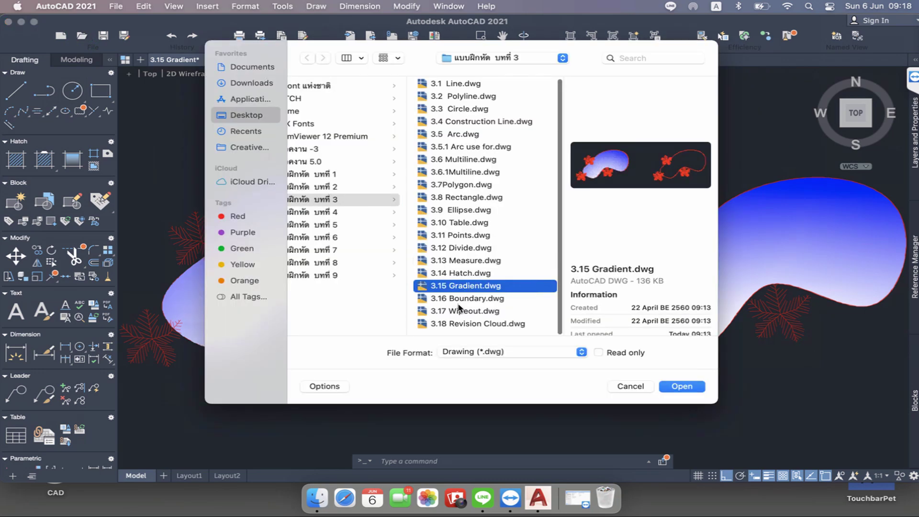
{"action": "left_click", "coordinate": [460, 302]}
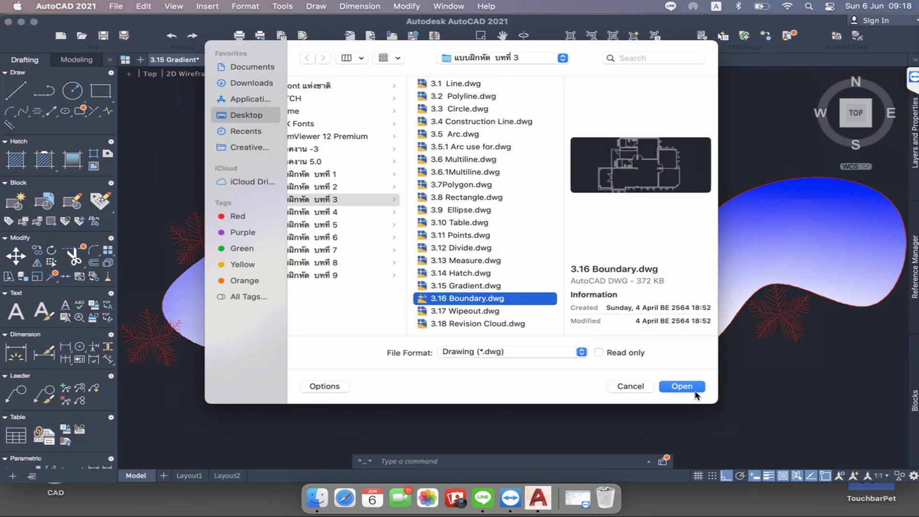
{"action": "left_click", "coordinate": [683, 386]}
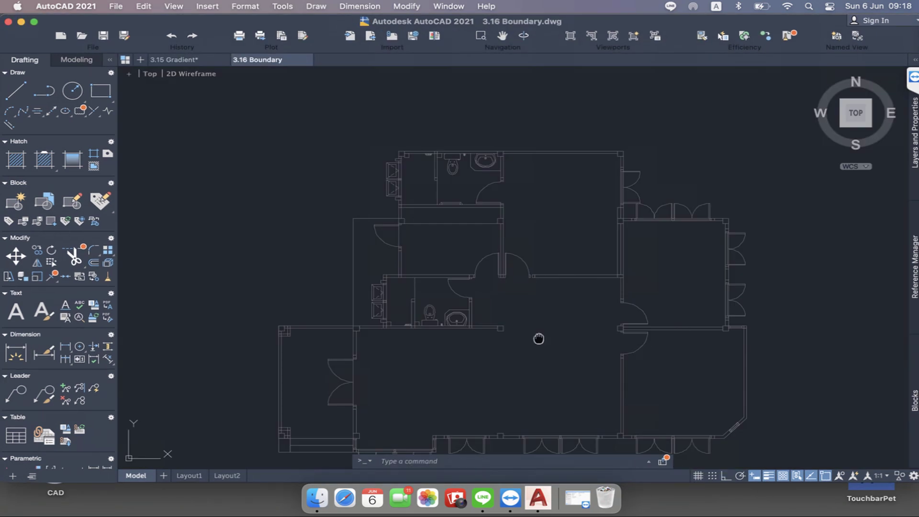
- Pan and zoom the floor plan to bring the right-side rooms and a door into view
{"action": "middle_click_drag", "start_coordinate": [535, 337], "coordinate": [503, 273]}
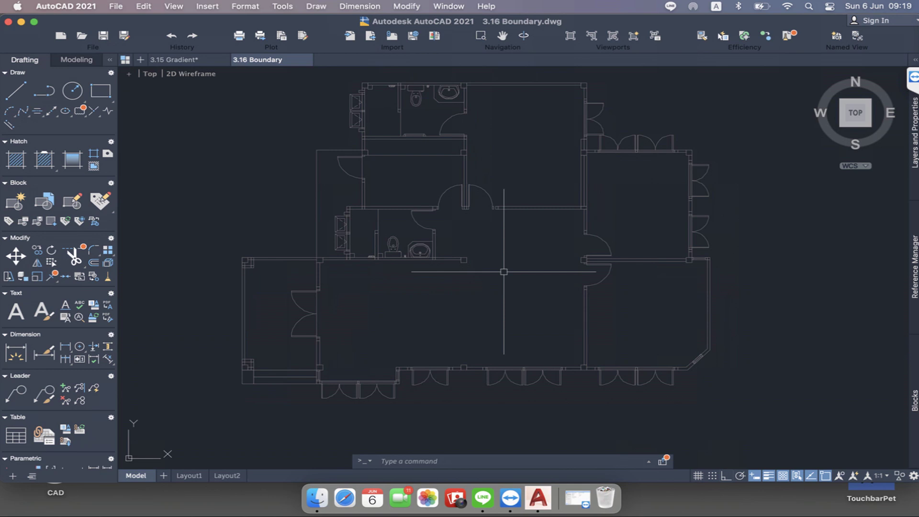
{"action": "scroll", "coordinate": [661, 214], "scroll_direction": "up", "scroll_amount": 3}
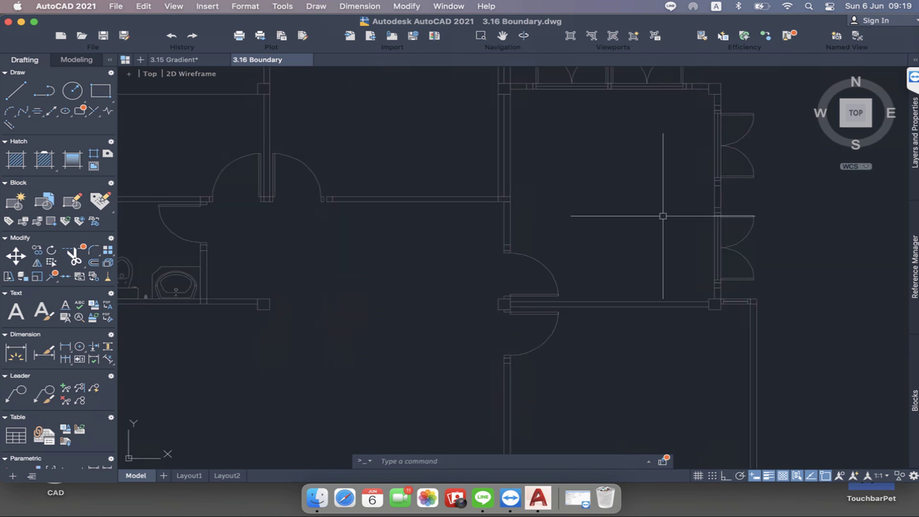
{"action": "middle_click_drag", "start_coordinate": [646, 204], "coordinate": [616, 230]}
{"action": "scroll", "coordinate": [613, 240], "scroll_direction": "up", "scroll_amount": 3}
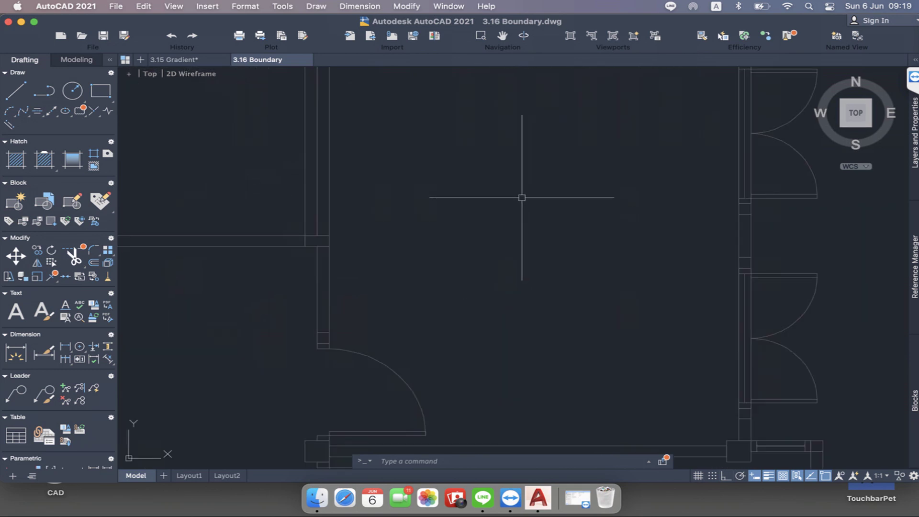
{"action": "scroll", "coordinate": [522, 198], "scroll_direction": "down", "scroll_amount": 3}
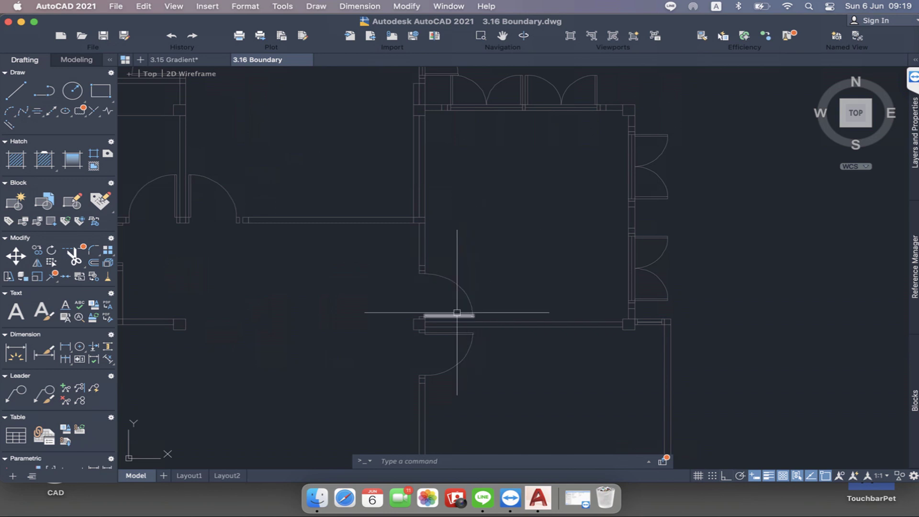
{"action": "scroll", "coordinate": [450, 293], "scroll_direction": "up", "scroll_amount": 2}
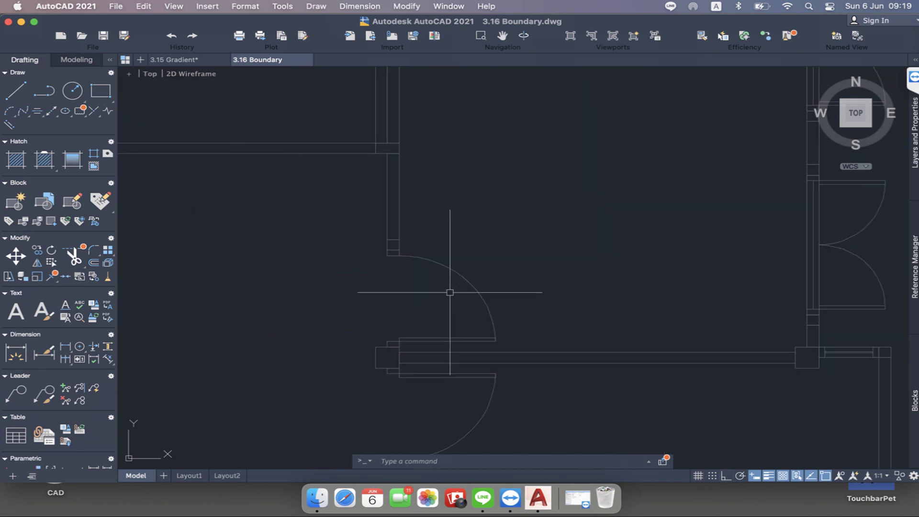
- Hide the door's swing arc and leaf with Hide Objects
{"action": "left_click", "coordinate": [901, 476]}
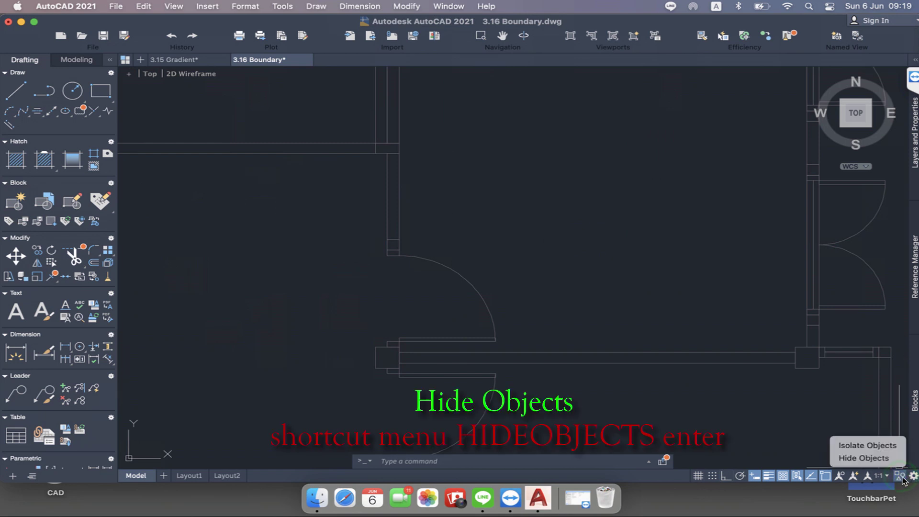
{"action": "left_click", "coordinate": [863, 458]}
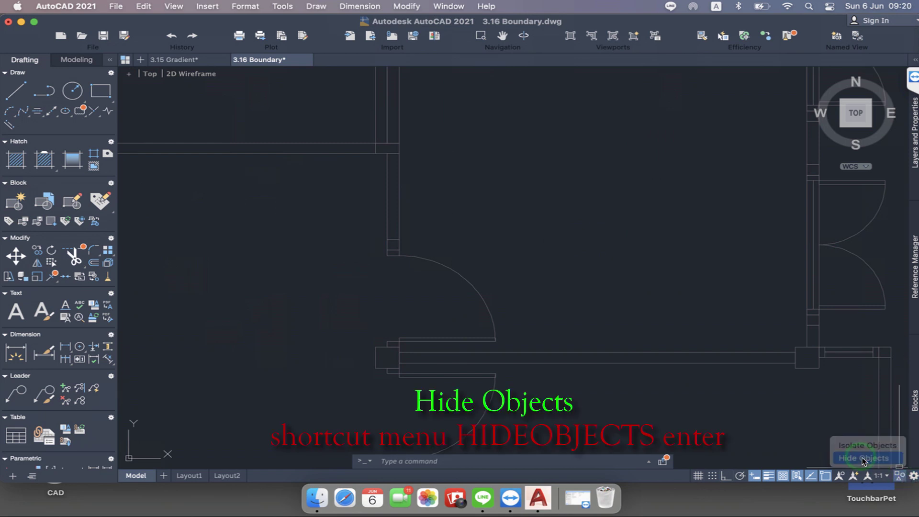
{"action": "left_click", "coordinate": [472, 287]}
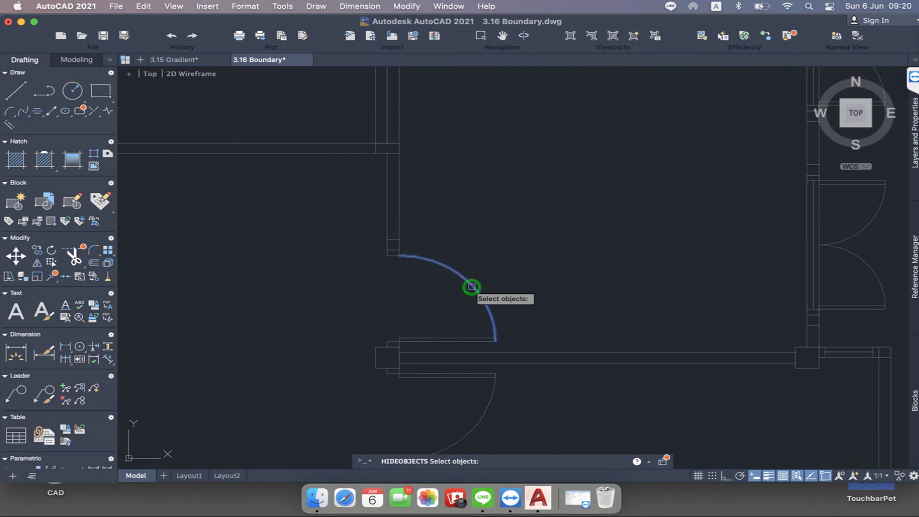
{"action": "left_click", "coordinate": [463, 340]}
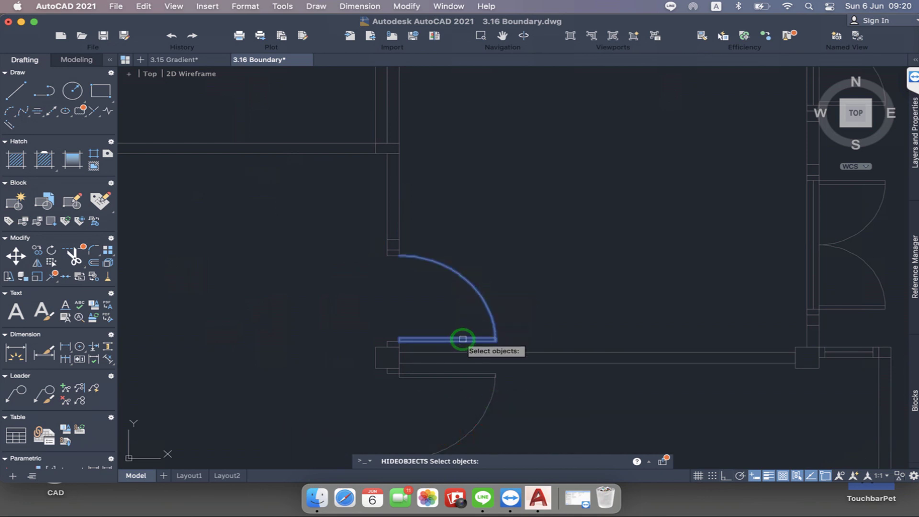
{"action": "key", "text": "Return"}
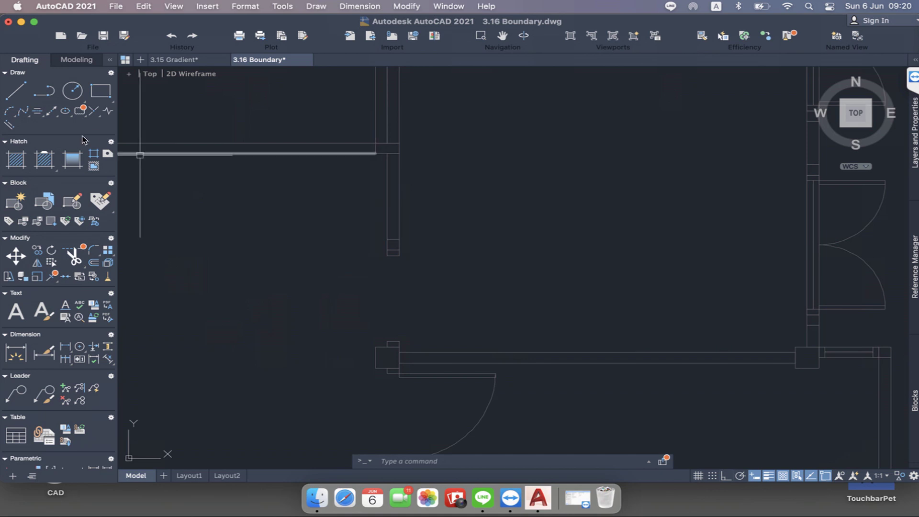
- Draw a vertical line across the doorway from the upper wall end to the lower wall end
{"action": "left_click", "coordinate": [16, 92]}
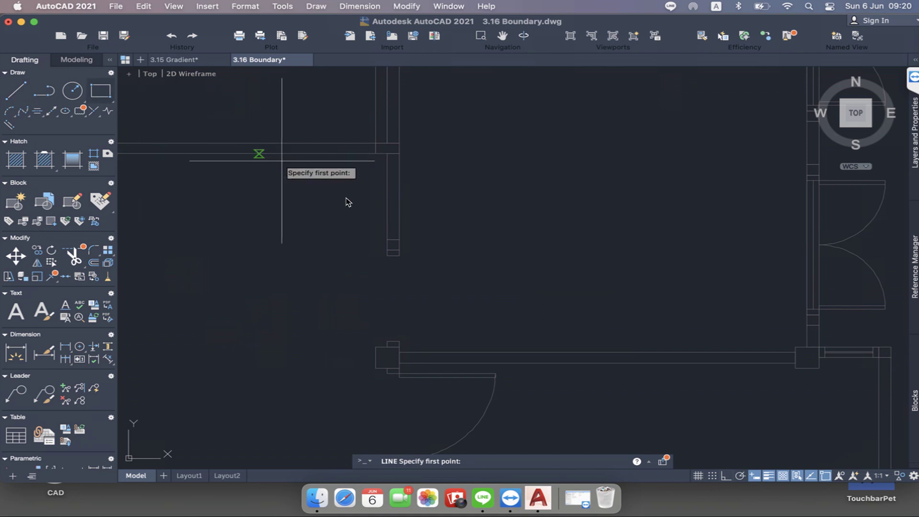
{"action": "left_click", "coordinate": [400, 256]}
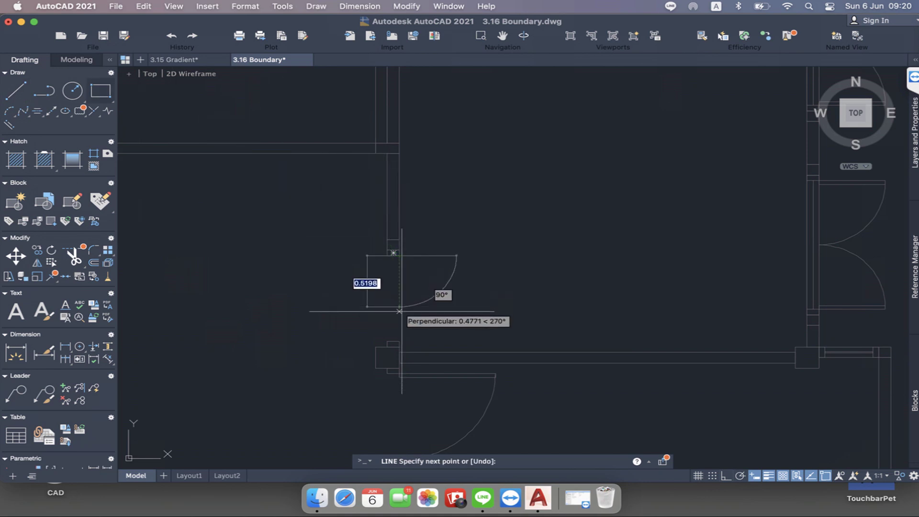
{"action": "left_click", "coordinate": [400, 341]}
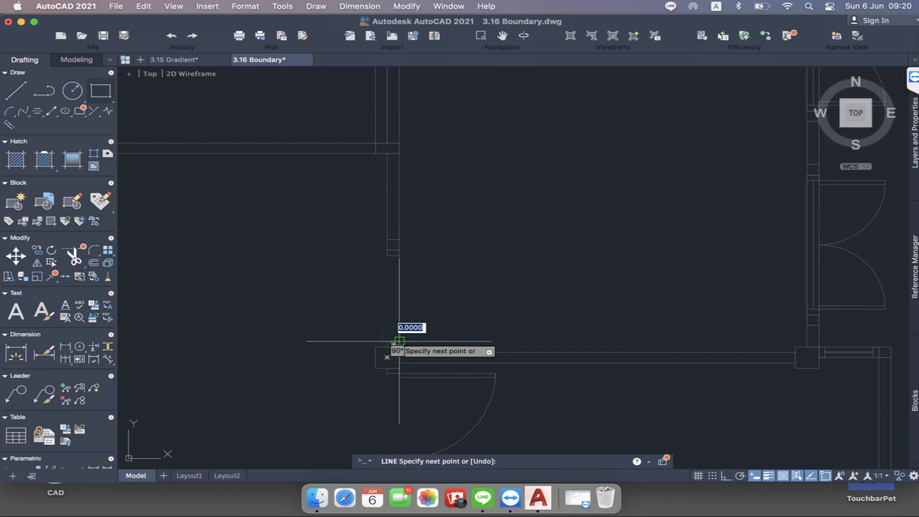
{"action": "key", "text": "Return"}
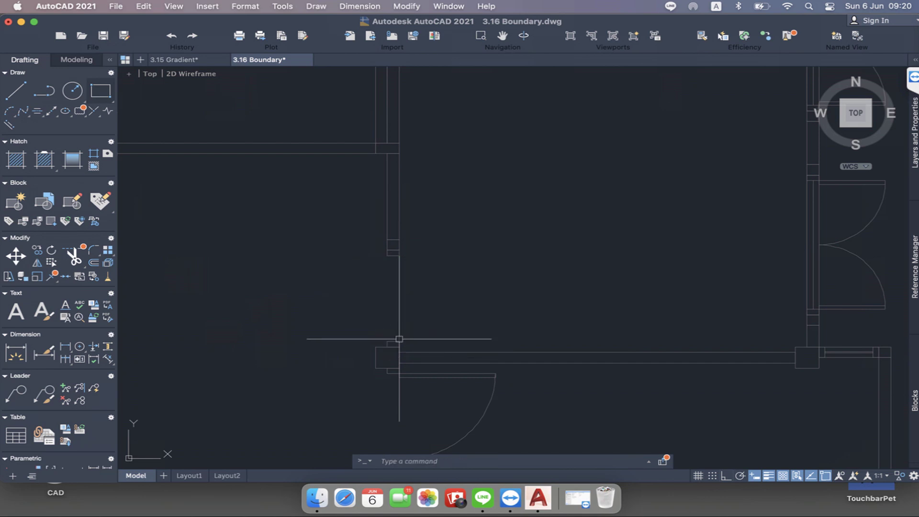
{"action": "scroll", "coordinate": [440, 309], "scroll_direction": "down", "scroll_amount": 3}
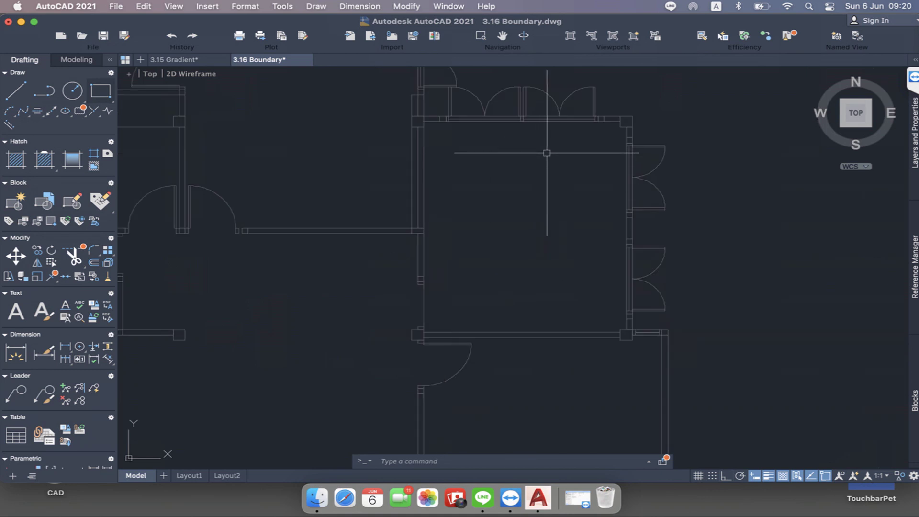
{"action": "scroll", "coordinate": [547, 152], "scroll_direction": "up", "scroll_amount": 3}
{"action": "middle_click_drag", "start_coordinate": [547, 152], "coordinate": [535, 181]}
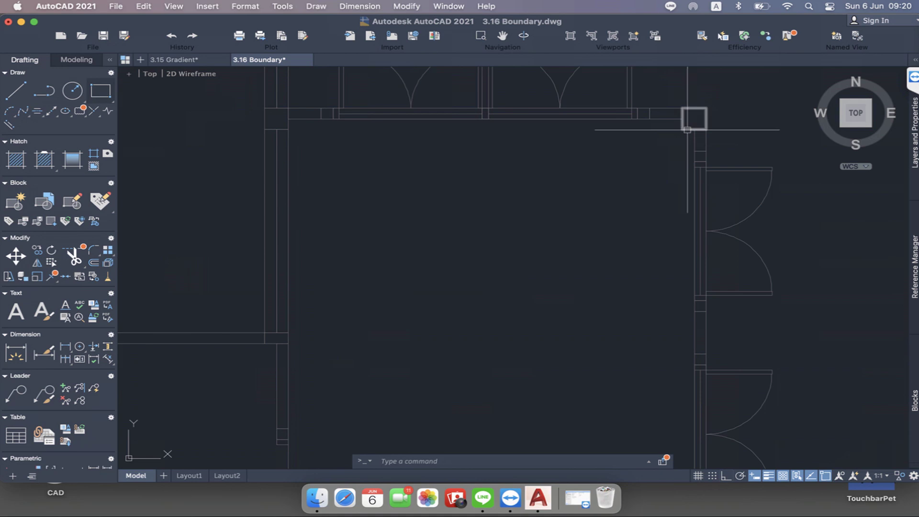
{"action": "scroll", "coordinate": [696, 129], "scroll_direction": "down", "scroll_amount": 3}
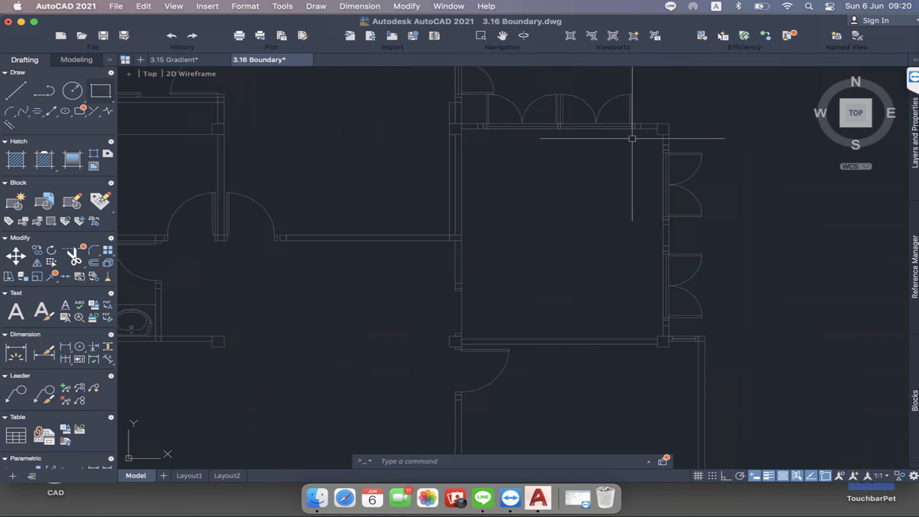
{"action": "scroll", "coordinate": [650, 348], "scroll_direction": "up", "scroll_amount": 3}
{"action": "scroll", "coordinate": [665, 318], "scroll_direction": "up", "scroll_amount": 3}
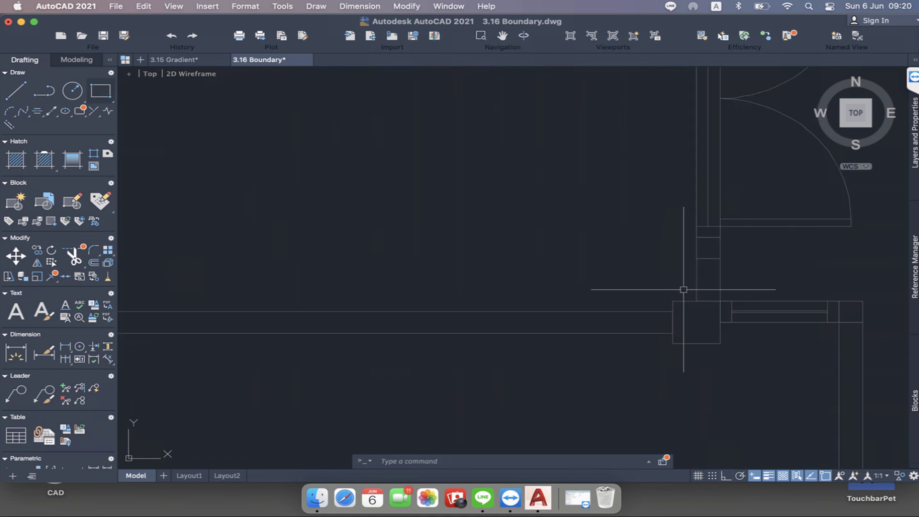
{"action": "scroll", "coordinate": [684, 289], "scroll_direction": "down", "scroll_amount": 5}
{"action": "middle_click_drag", "start_coordinate": [611, 197], "coordinate": [570, 228]}
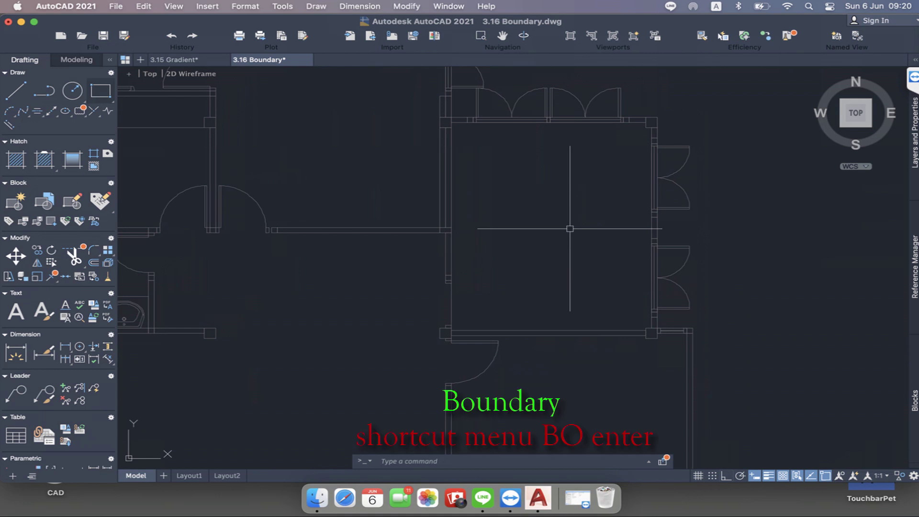
- Run BO with Polyline object type and pick inside the square room to trace its boundary
{"action": "type", "text": "bo"}
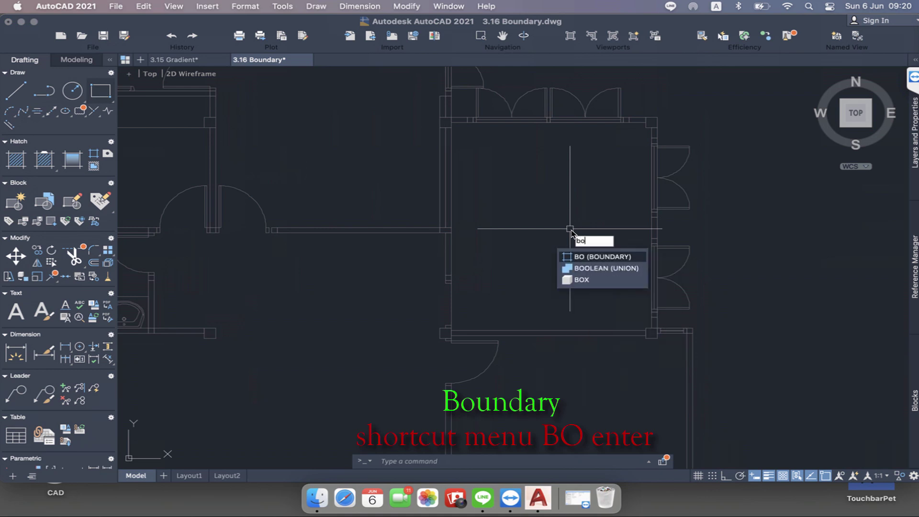
{"action": "key", "text": "Return"}
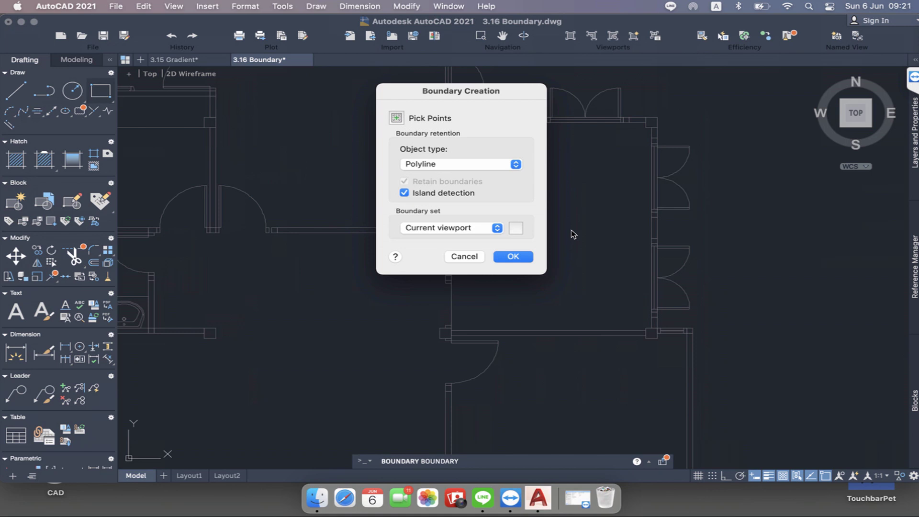
{"action": "key", "text": "space"}
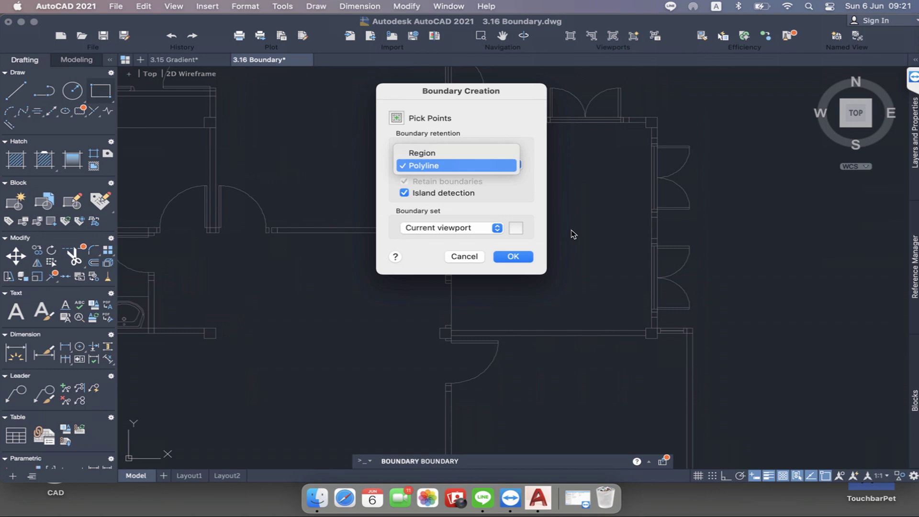
{"action": "key", "text": "Return"}
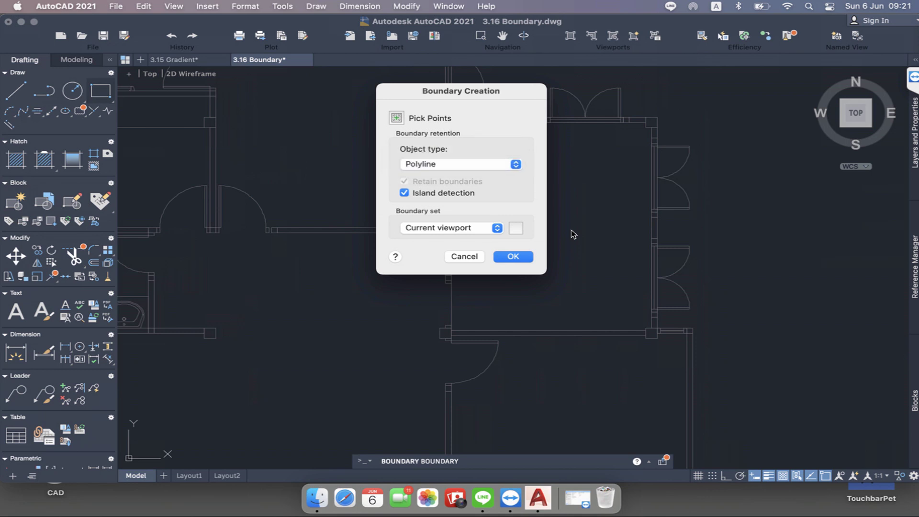
{"action": "key", "text": "Return"}
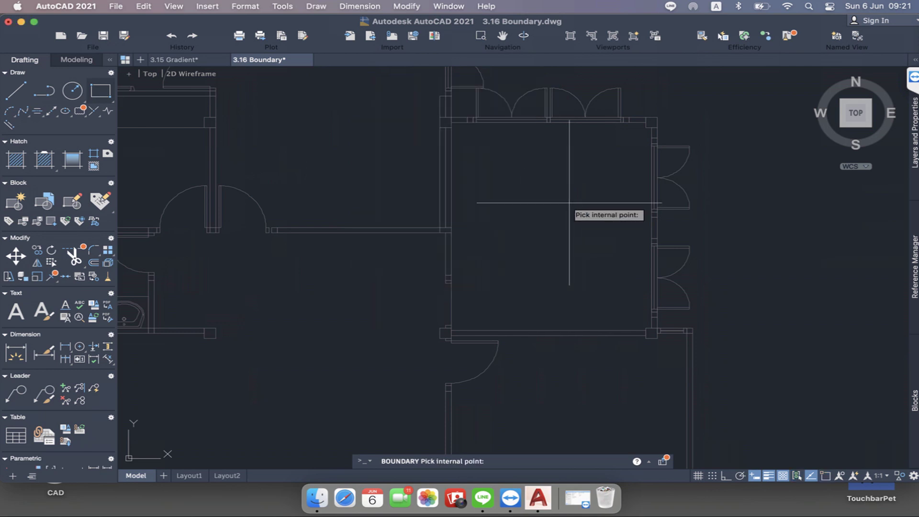
{"action": "left_click", "coordinate": [557, 225]}
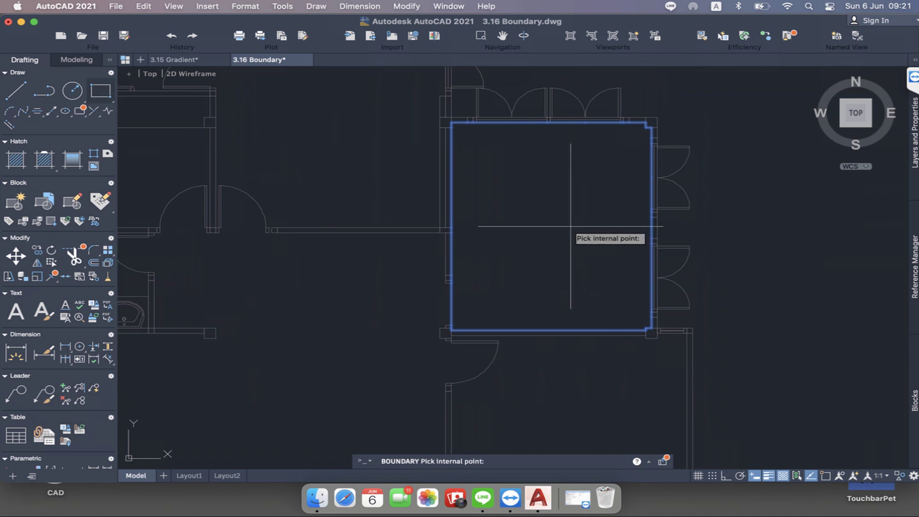
{"action": "key", "text": "Return"}
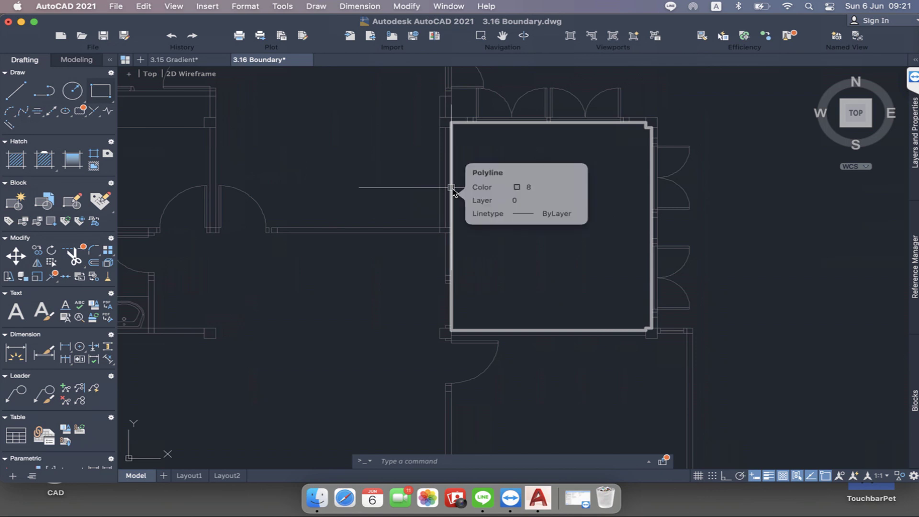
{"action": "left_click", "coordinate": [452, 187]}
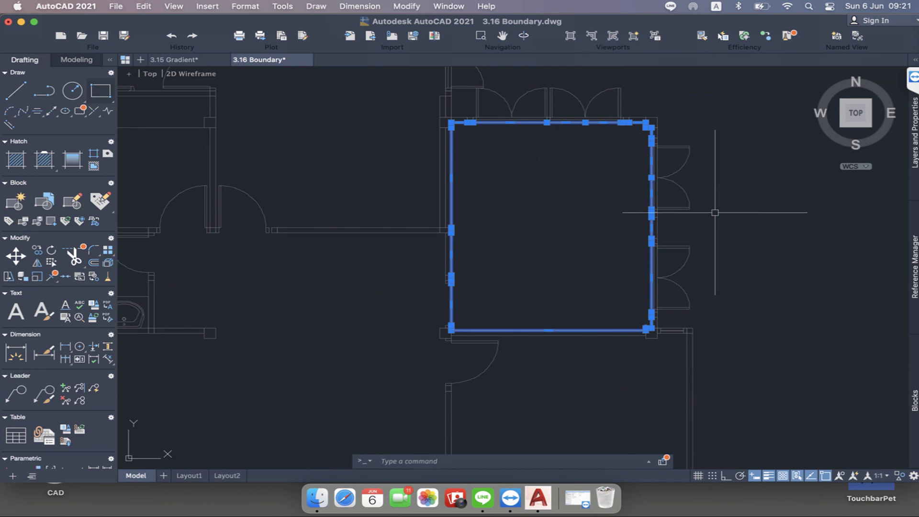
{"action": "scroll", "coordinate": [714, 211], "scroll_direction": "down", "scroll_amount": 1}
{"action": "scroll", "coordinate": [715, 213], "scroll_direction": "up", "scroll_amount": 2}
{"action": "scroll", "coordinate": [715, 213], "scroll_direction": "up", "scroll_amount": 3}
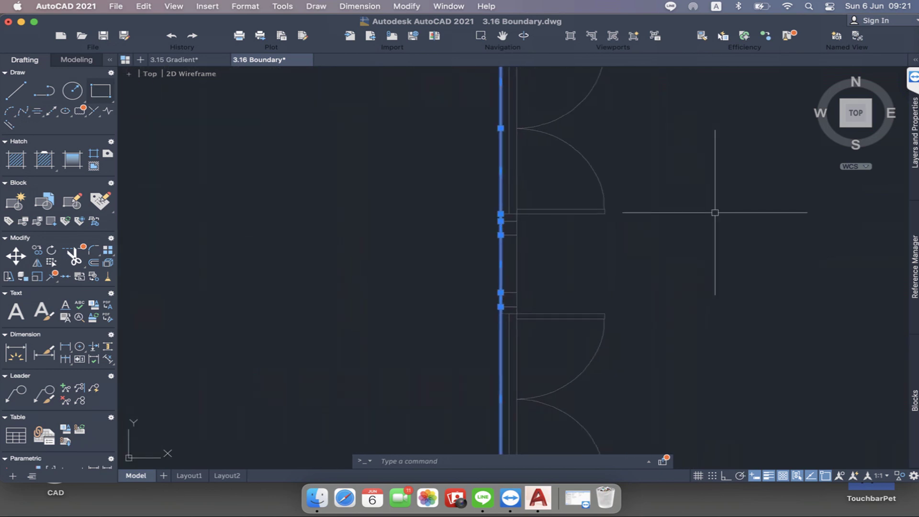
{"action": "scroll", "coordinate": [715, 213], "scroll_direction": "up", "scroll_amount": 2}
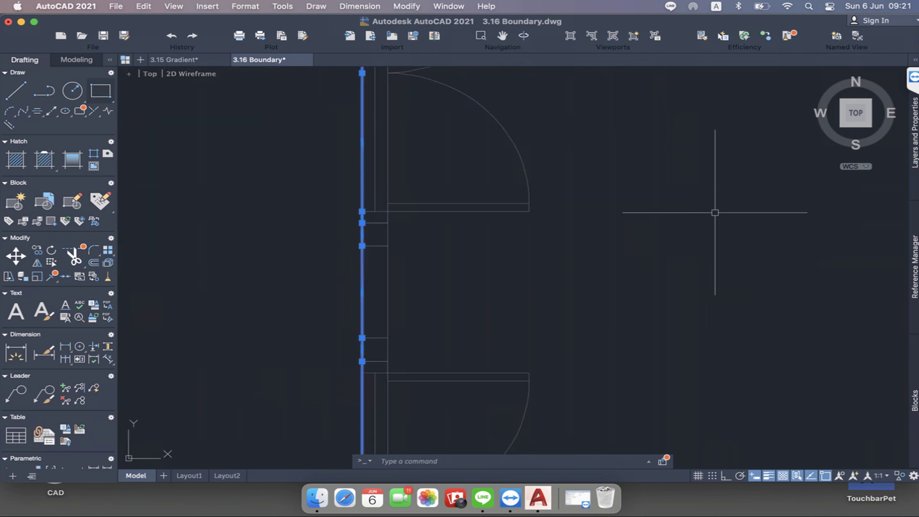
{"action": "scroll", "coordinate": [715, 213], "scroll_direction": "down", "scroll_amount": 4}
{"action": "scroll", "coordinate": [715, 213], "scroll_direction": "down", "scroll_amount": 2}
{"action": "scroll", "coordinate": [715, 213], "scroll_direction": "up", "scroll_amount": 1}
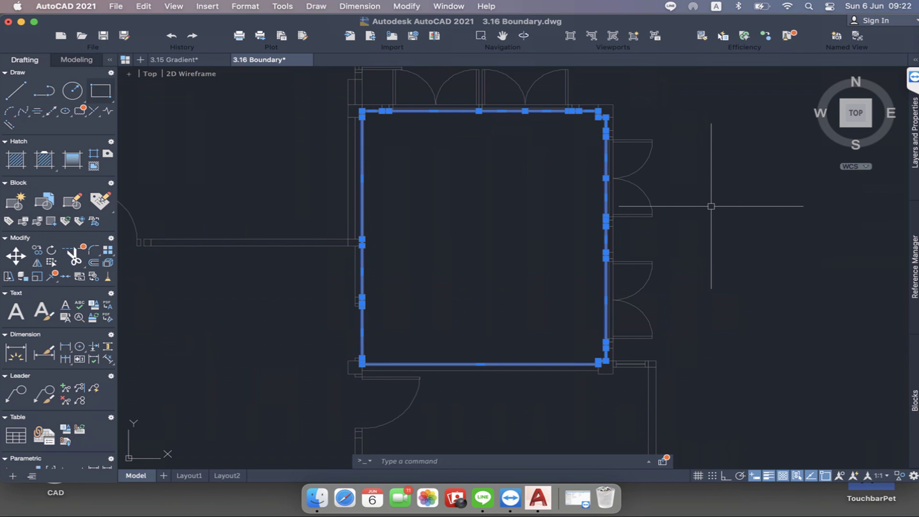
{"action": "scroll", "coordinate": [405, 97], "scroll_direction": "up", "scroll_amount": 3}
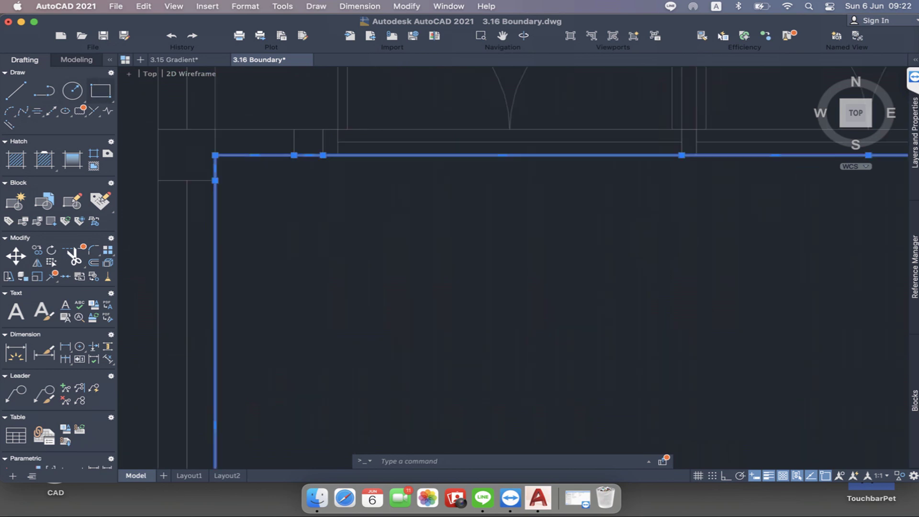
{"action": "scroll", "coordinate": [410, 97], "scroll_direction": "up", "scroll_amount": 2}
{"action": "scroll", "coordinate": [574, 215], "scroll_direction": "down", "scroll_amount": 2}
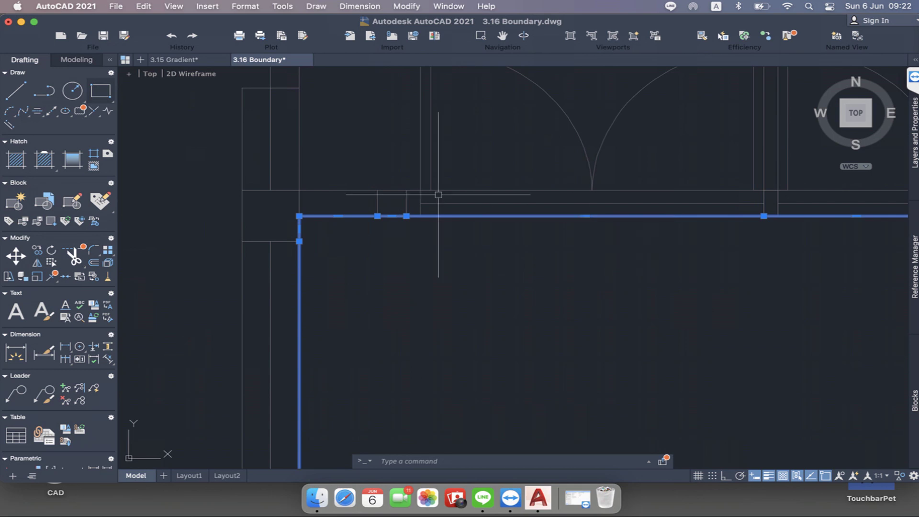
{"action": "scroll", "coordinate": [439, 195], "scroll_direction": "down", "scroll_amount": 5}
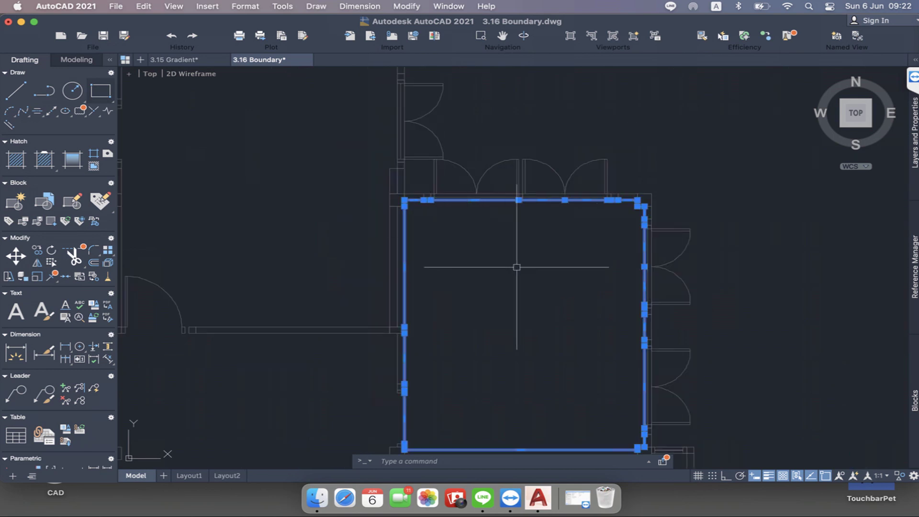
{"action": "middle_click_drag", "start_coordinate": [517, 268], "coordinate": [527, 227]}
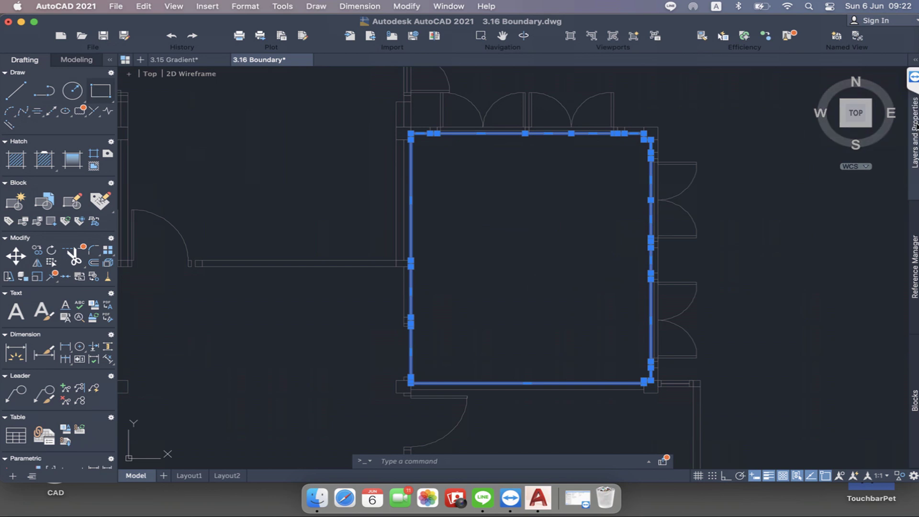
{"action": "left_click", "coordinate": [915, 127]}
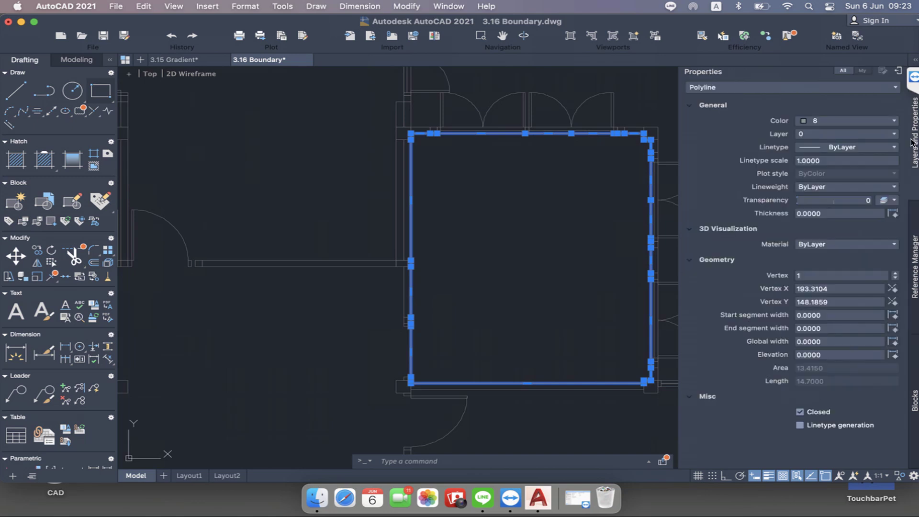
{"action": "left_click", "coordinate": [581, 423]}
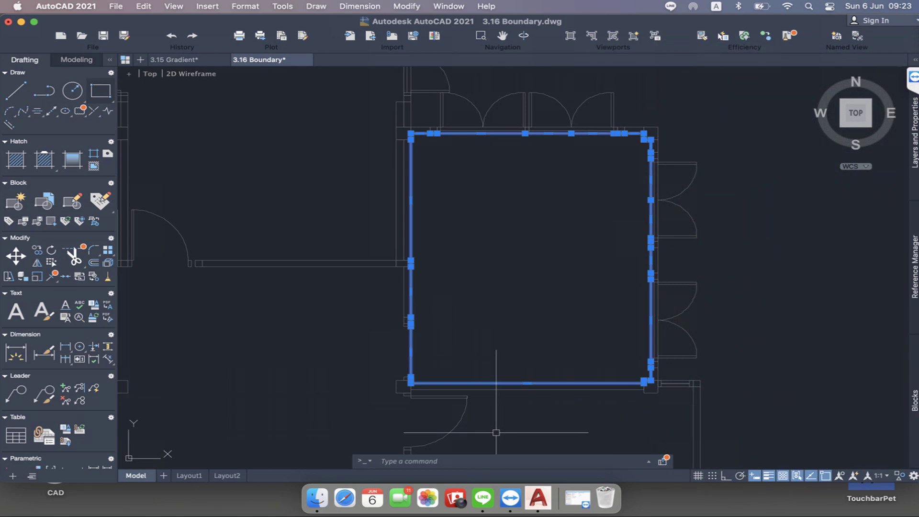
{"action": "key", "text": "Escape"}
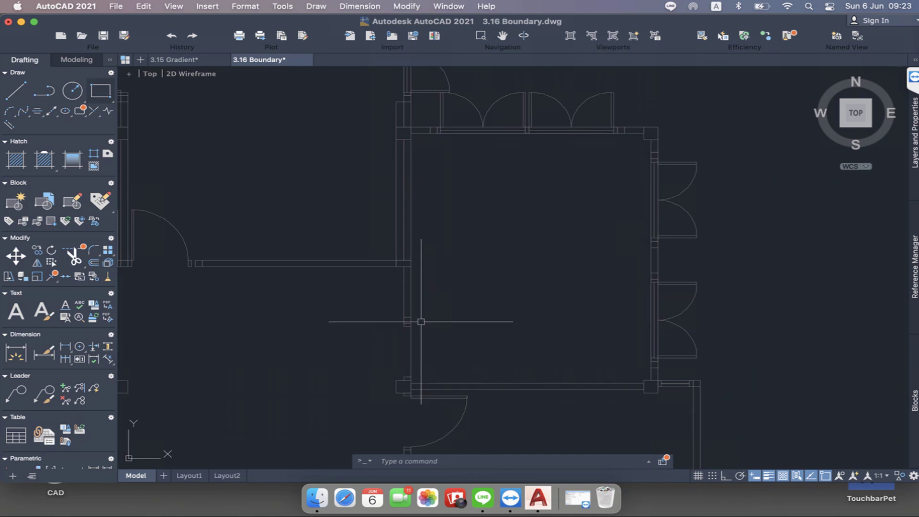
- Delete the short lower-left wall line and end object isolation so the hidden door reappears
{"action": "left_click", "coordinate": [409, 341]}
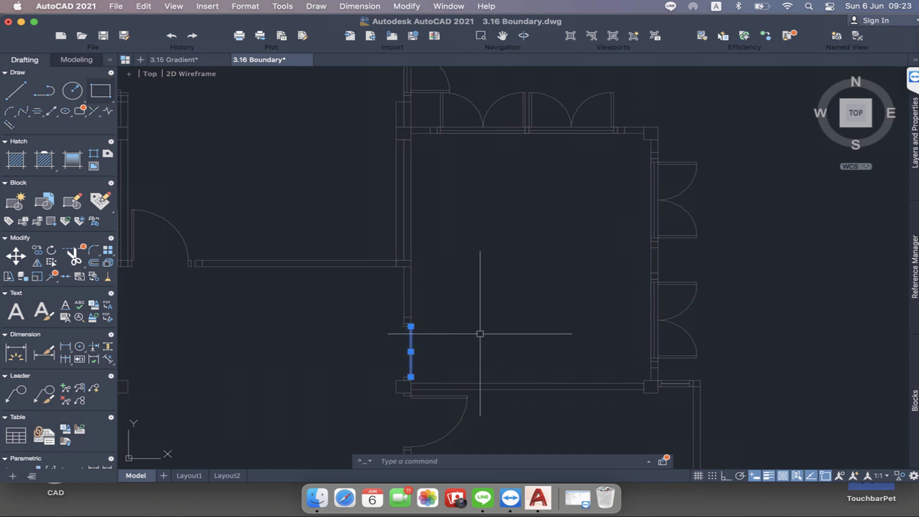
{"action": "key", "text": "Delete"}
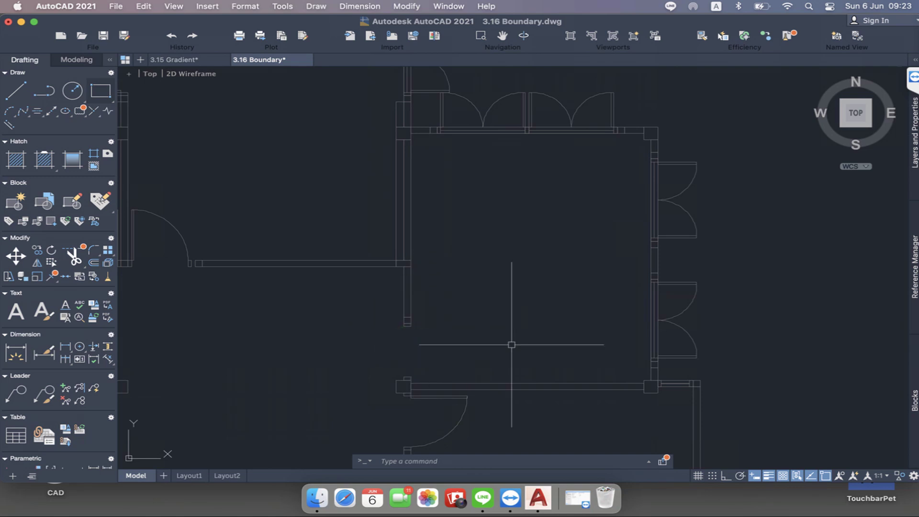
{"action": "left_click", "coordinate": [899, 479]}
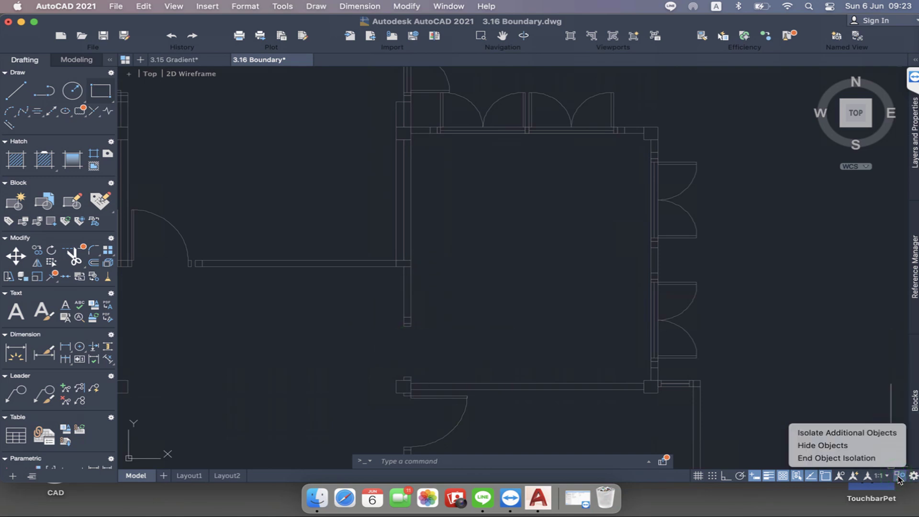
{"action": "left_click", "coordinate": [849, 456]}
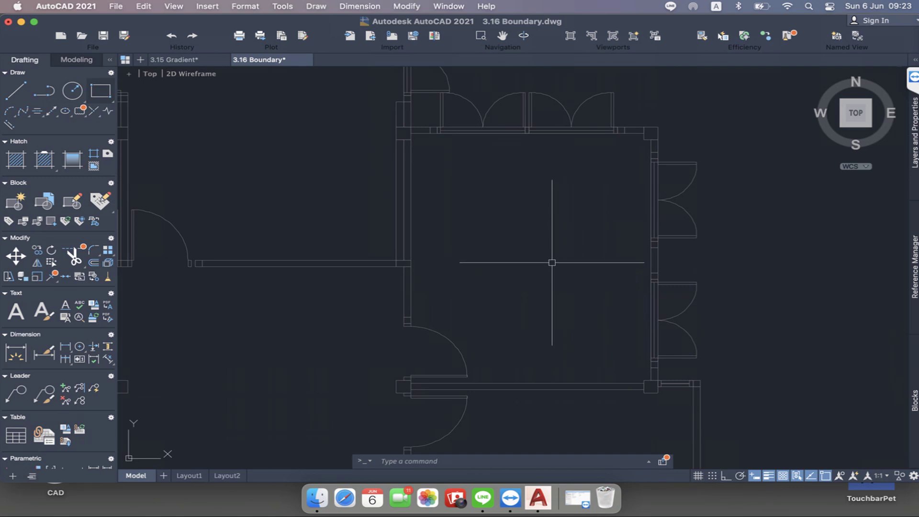
{"action": "scroll", "coordinate": [551, 260], "scroll_direction": "down", "scroll_amount": 2}
{"action": "scroll", "coordinate": [551, 261], "scroll_direction": "down", "scroll_amount": 2}
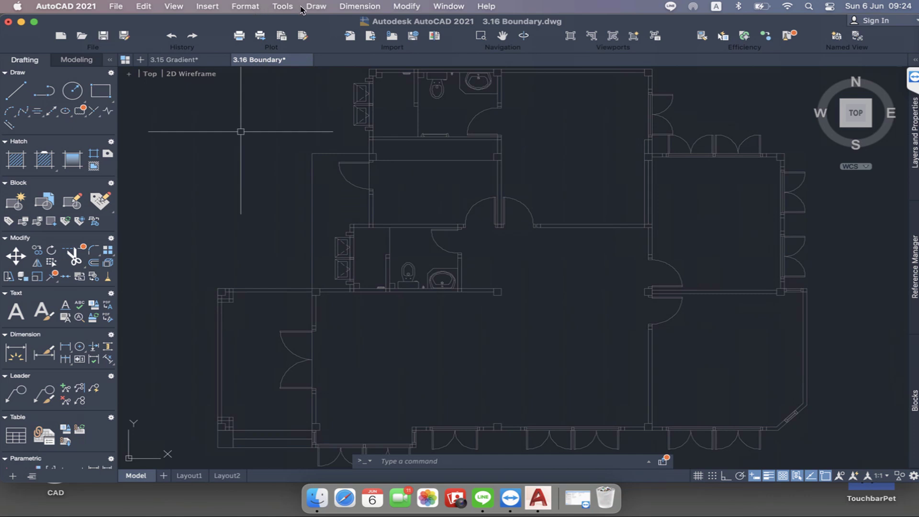
{"action": "left_click", "coordinate": [317, 8]}
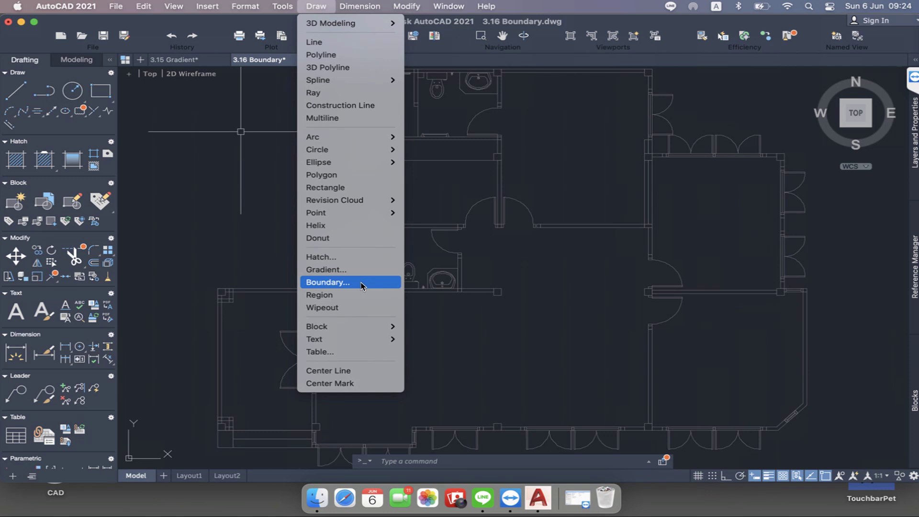
{"action": "left_click", "coordinate": [362, 286]}
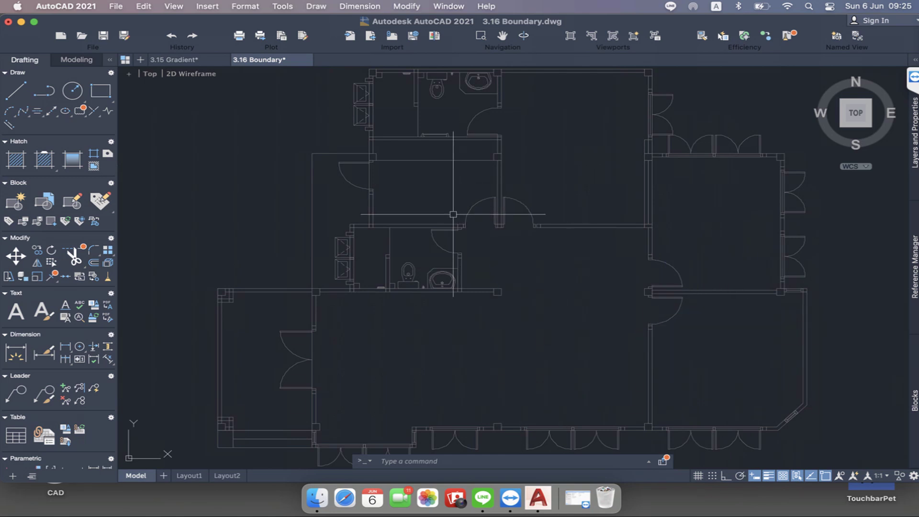
{"action": "left_click", "coordinate": [479, 202]}
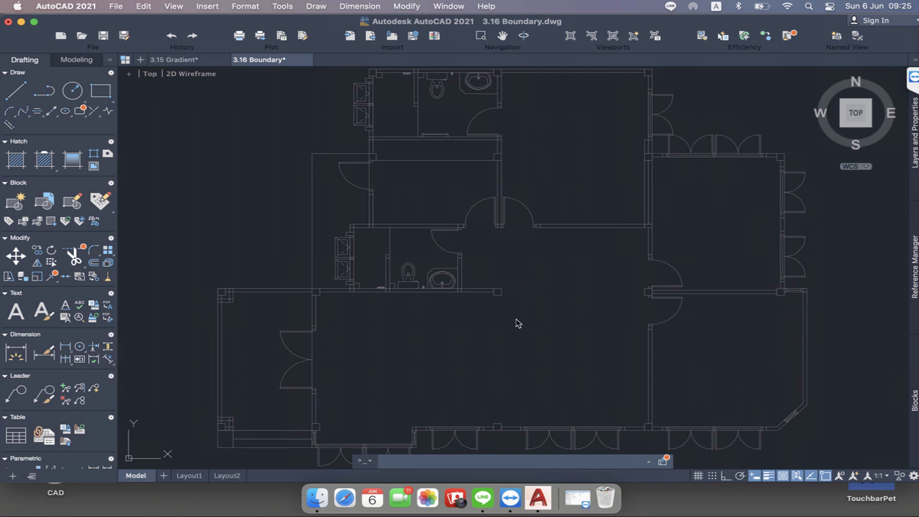
{"action": "scroll", "coordinate": [535, 318], "scroll_direction": "down", "scroll_amount": 1}
{"action": "scroll", "coordinate": [590, 344], "scroll_direction": "down", "scroll_amount": 1}
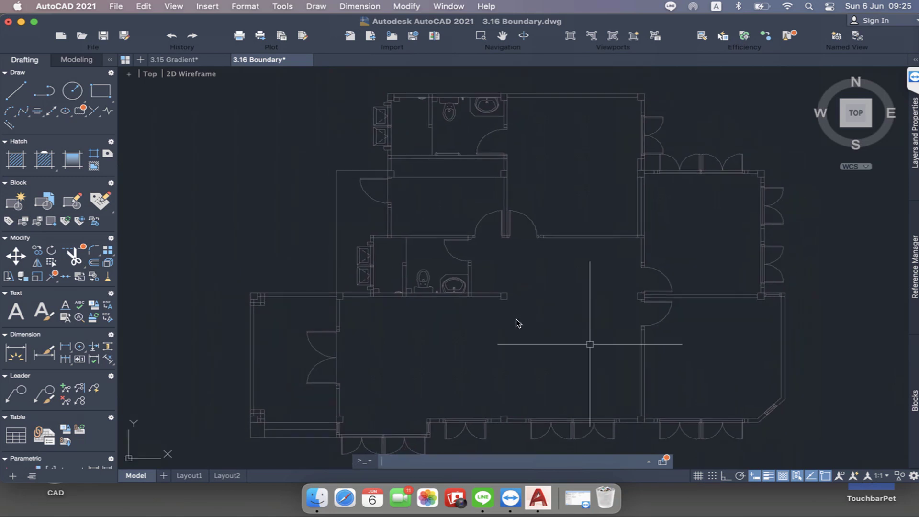
{"action": "scroll", "coordinate": [650, 327], "scroll_direction": "down", "scroll_amount": 1}
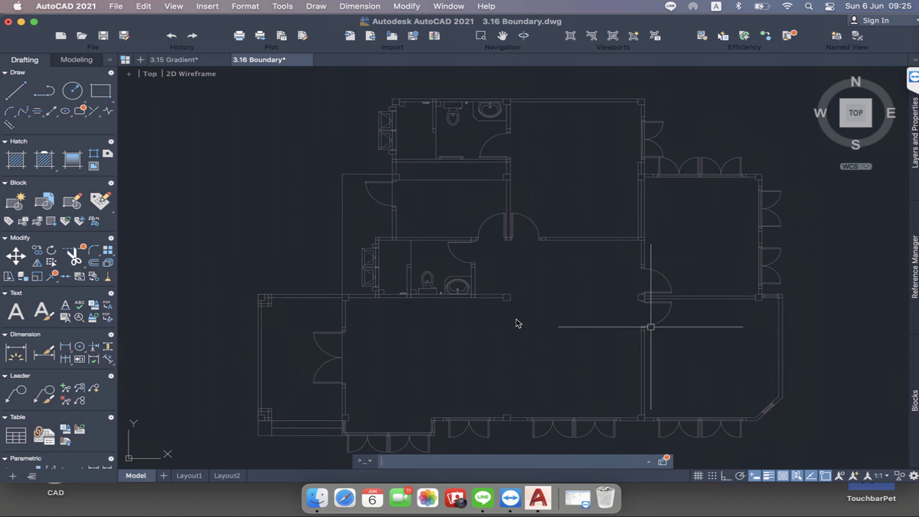
{"action": "scroll", "coordinate": [651, 327], "scroll_direction": "up", "scroll_amount": 1}
{"action": "scroll", "coordinate": [663, 340], "scroll_direction": "up", "scroll_amount": 1}
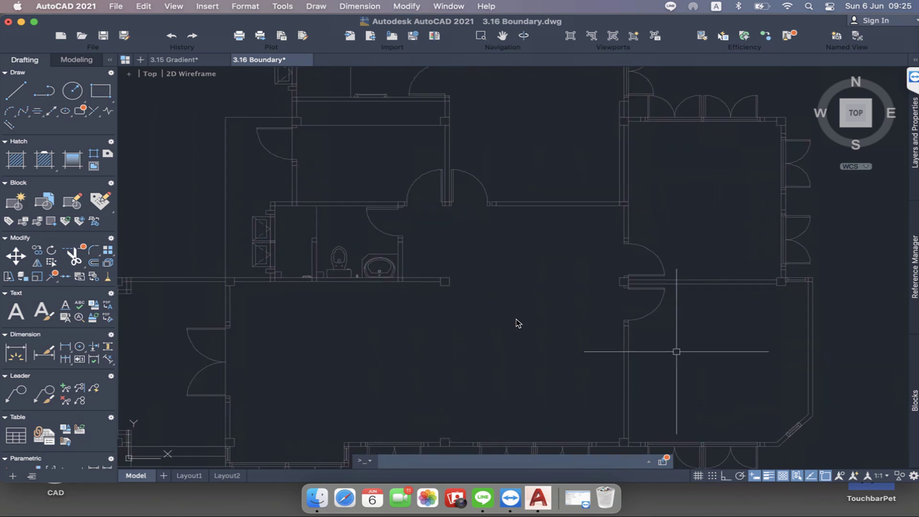
{"action": "scroll", "coordinate": [676, 352], "scroll_direction": "up", "scroll_amount": 1}
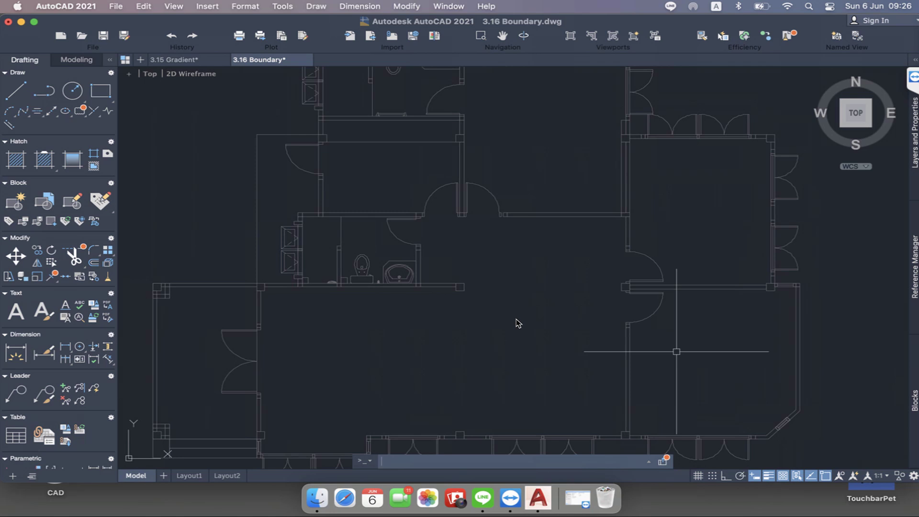
- Open 3.17 Wipeout.dwg with its two sets of door and window elevations
{"action": "left_click", "coordinate": [82, 36]}
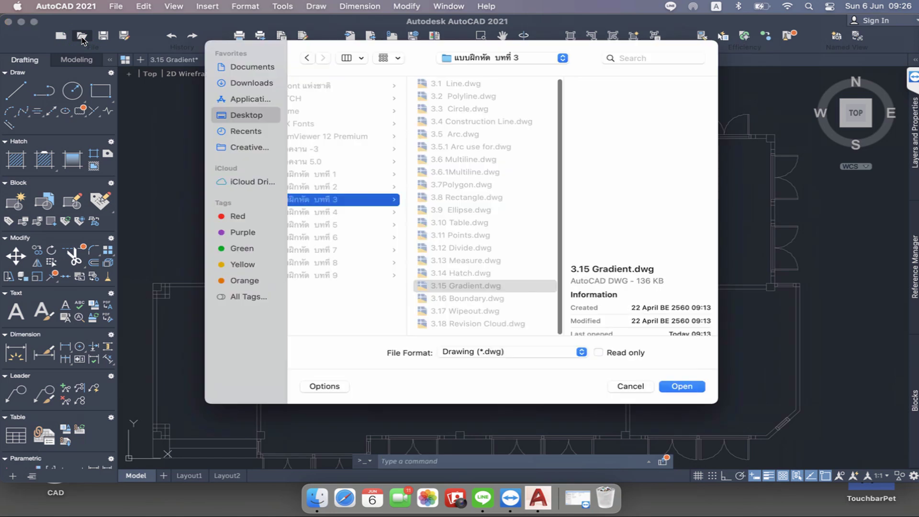
{"action": "left_click", "coordinate": [467, 312]}
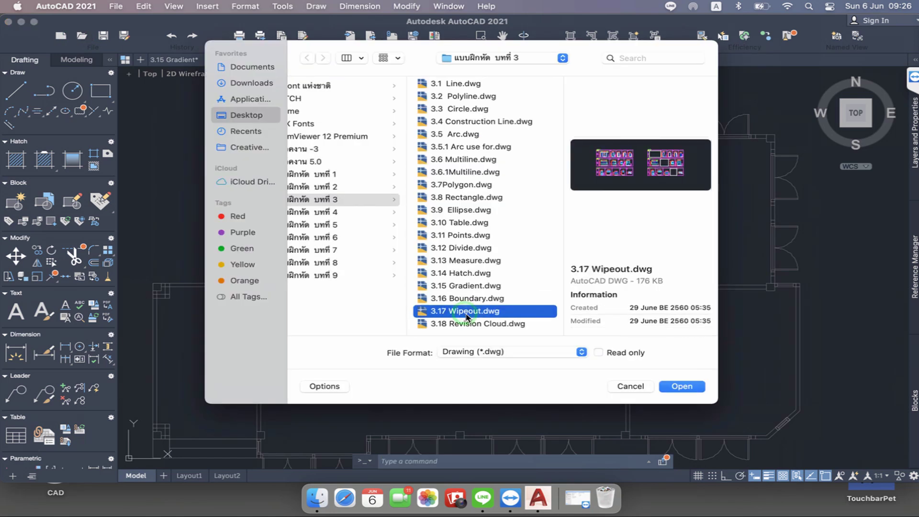
{"action": "left_click", "coordinate": [685, 388]}
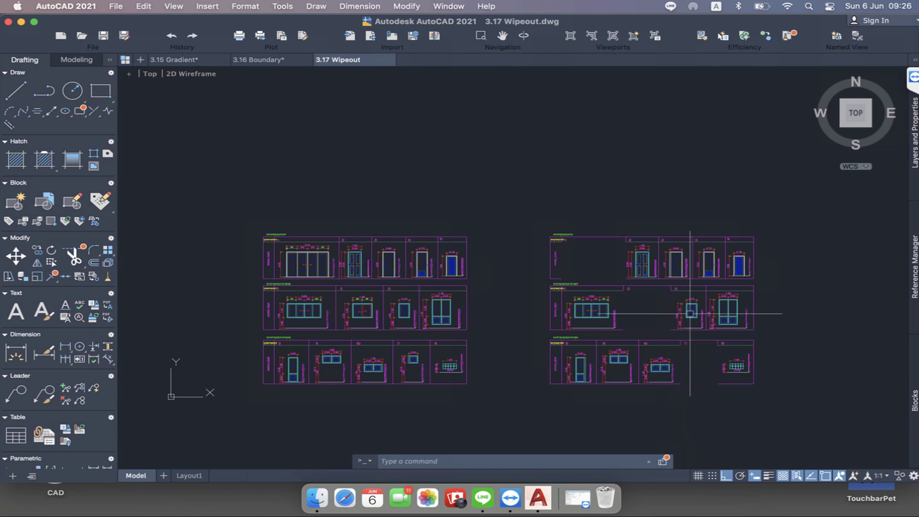
- Delete the wipeouts masking the sliding door, window 2 and cell 7
{"action": "scroll", "coordinate": [697, 342], "scroll_direction": "up", "scroll_amount": 3}
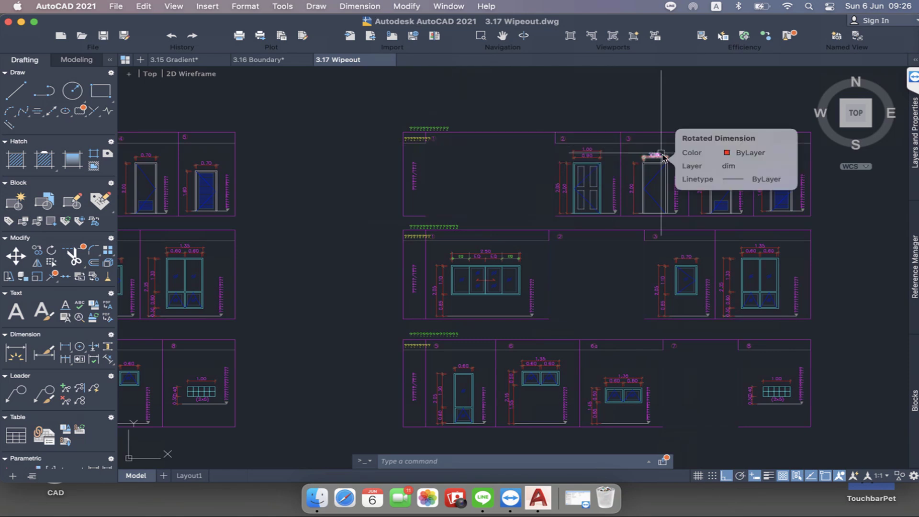
{"action": "scroll", "coordinate": [662, 154], "scroll_direction": "down", "scroll_amount": 3}
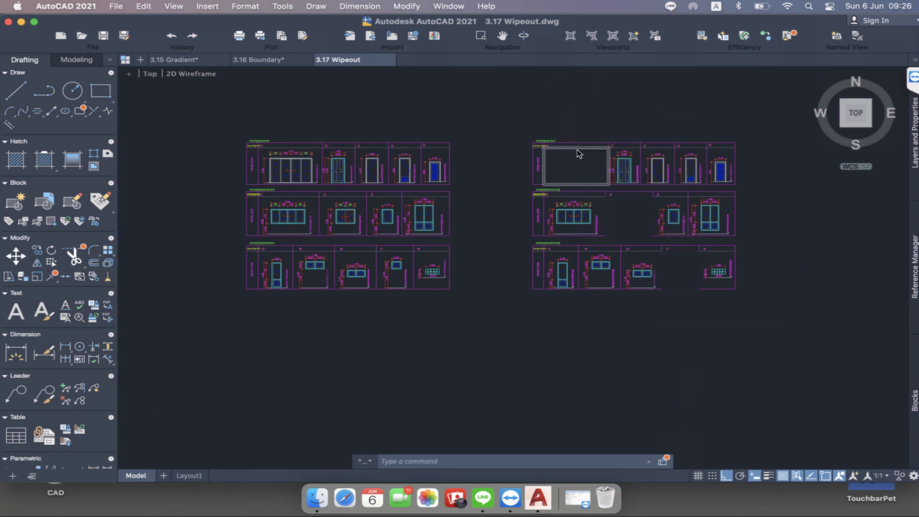
{"action": "scroll", "coordinate": [579, 154], "scroll_direction": "up", "scroll_amount": 3}
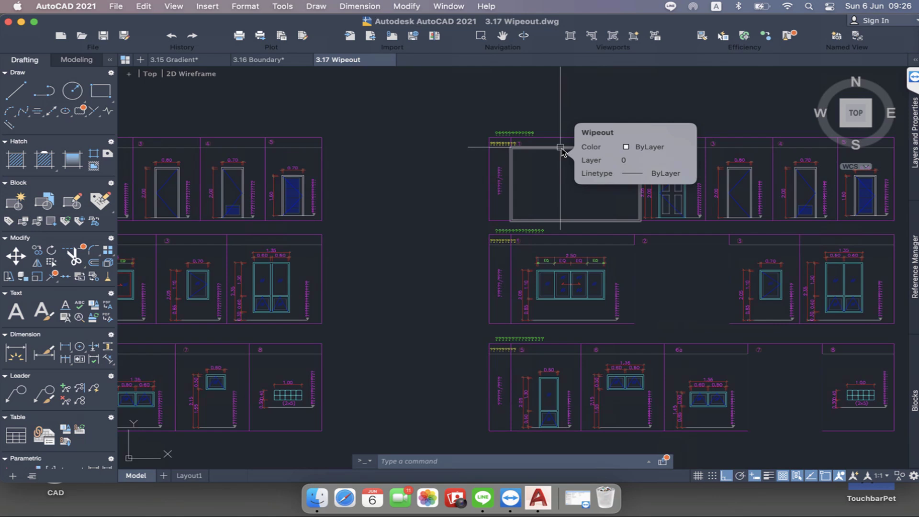
{"action": "left_click", "coordinate": [561, 148]}
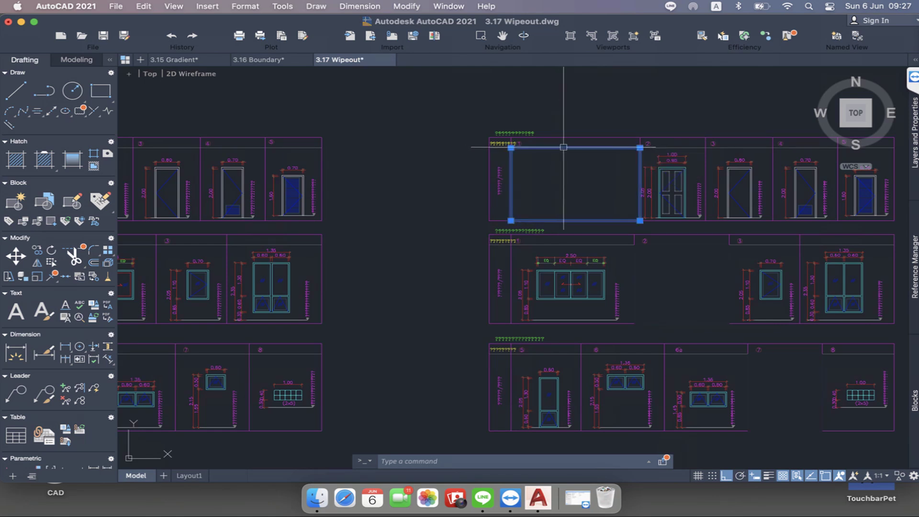
{"action": "key", "text": "Delete"}
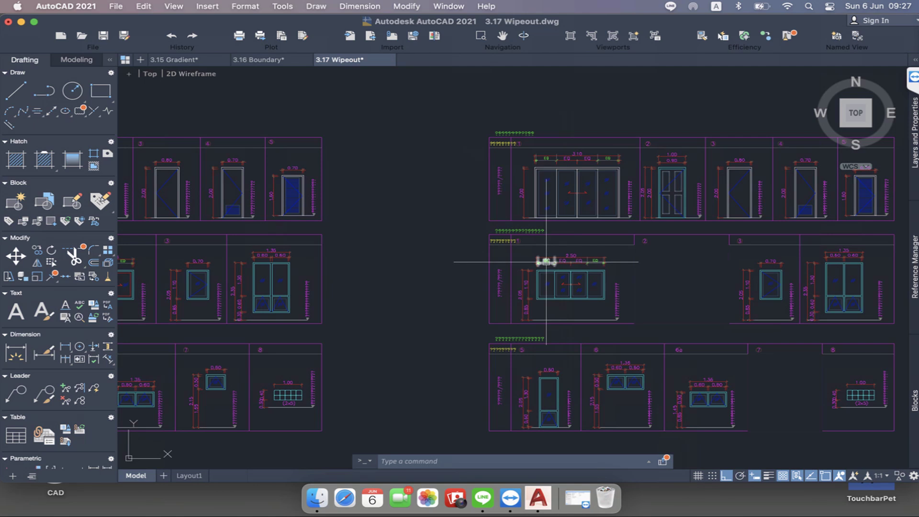
{"action": "left_click", "coordinate": [696, 244]}
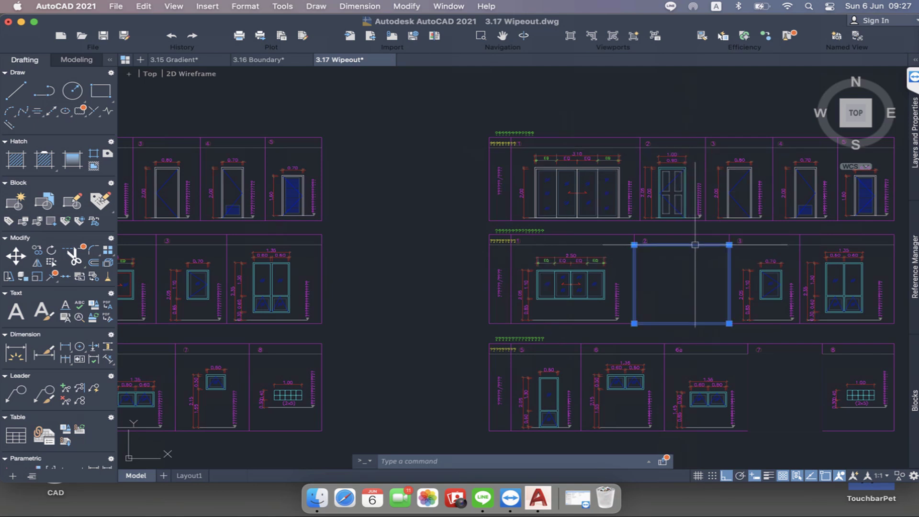
{"action": "key", "text": "Delete"}
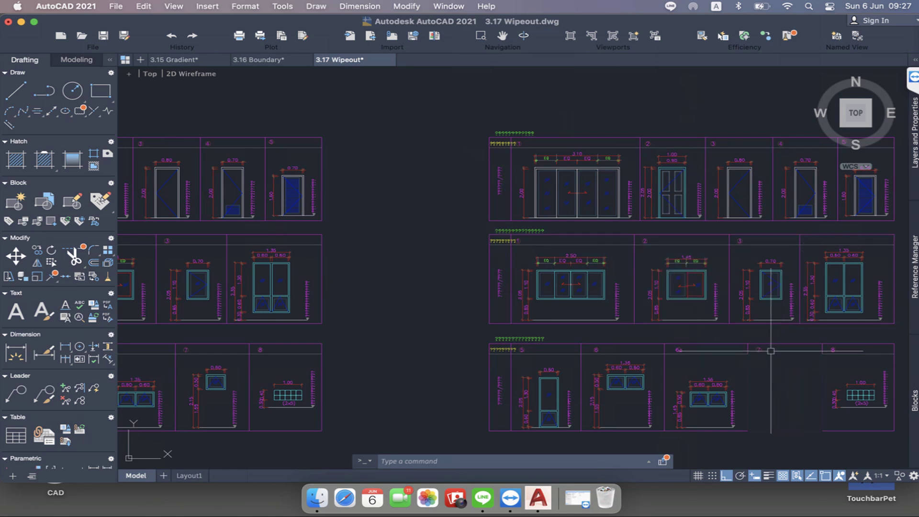
{"action": "left_click", "coordinate": [748, 369]}
{"action": "key", "text": "Delete"}
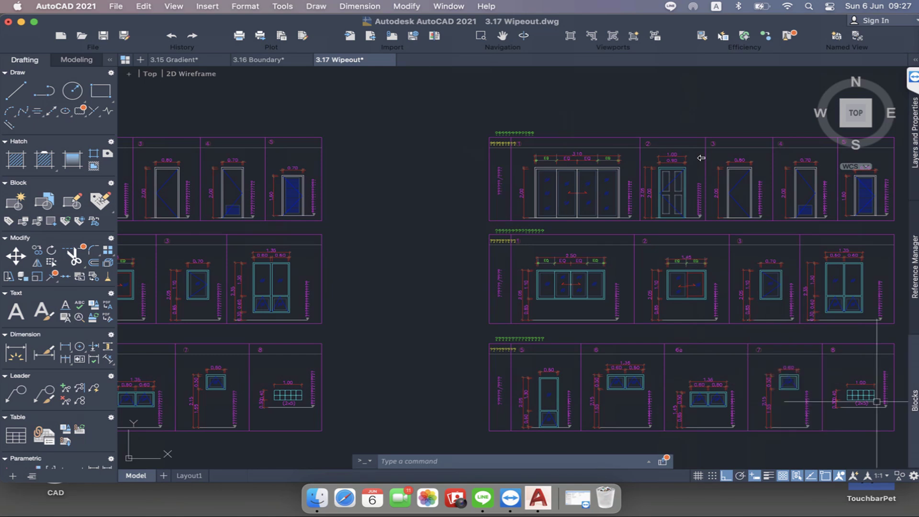
{"action": "left_click", "coordinate": [915, 400]}
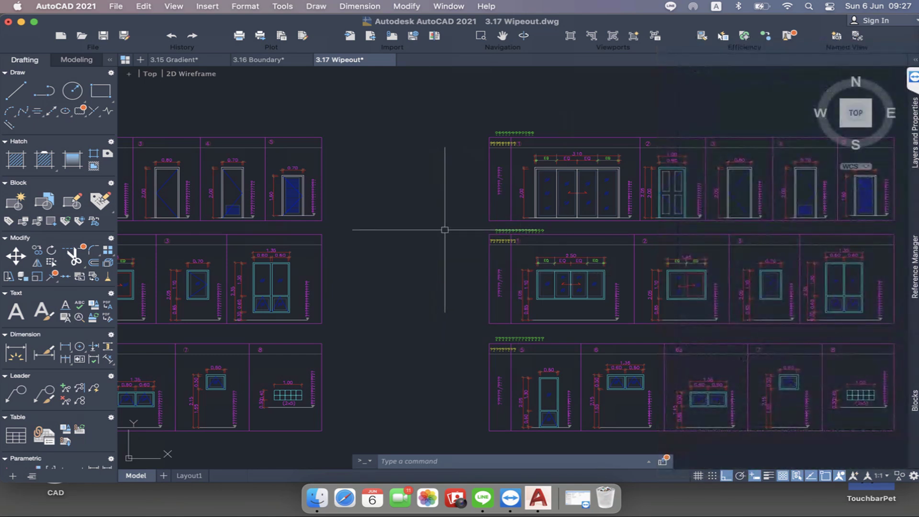
{"action": "scroll", "coordinate": [445, 230], "scroll_direction": "down", "scroll_amount": 1}
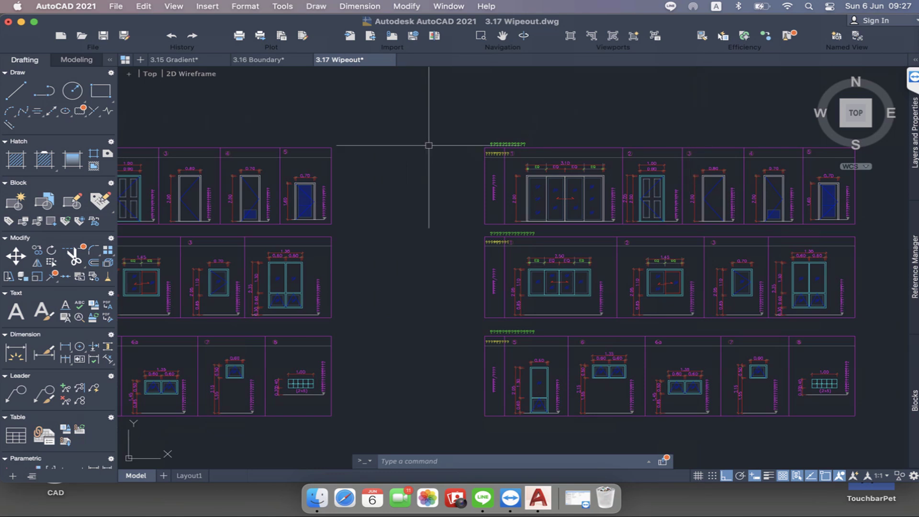
- Start the WIPEOUT command from the autocomplete list, leaving it awaiting a first point
{"action": "left_click", "coordinate": [324, 9]}
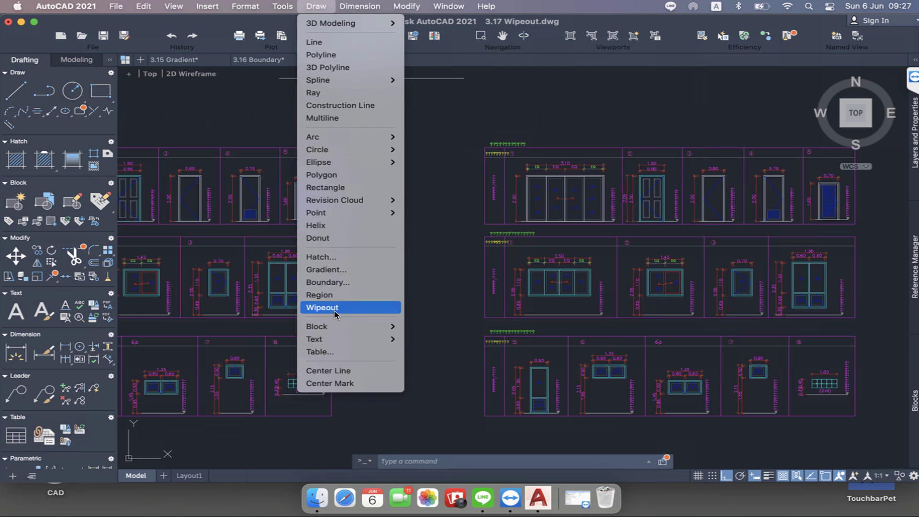
{"action": "left_click", "coordinate": [418, 207]}
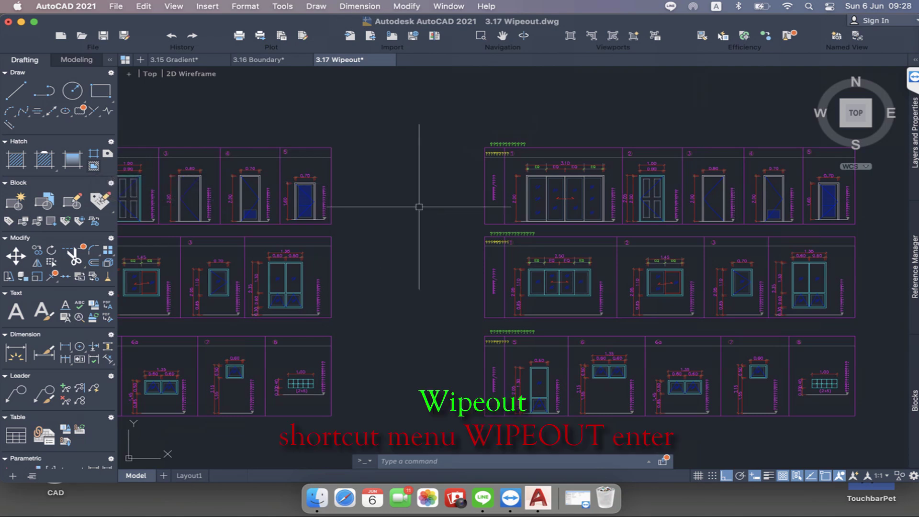
{"action": "type", "text": "w"}
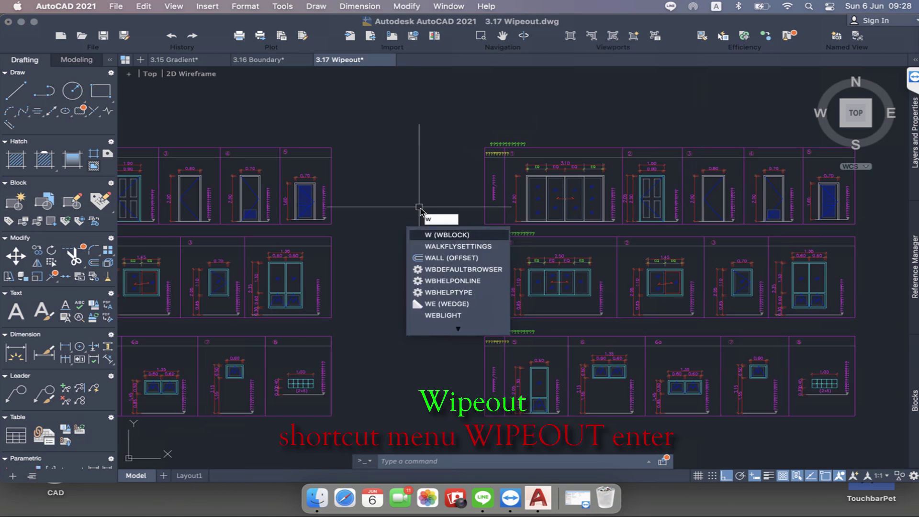
{"action": "type", "text": "ip"}
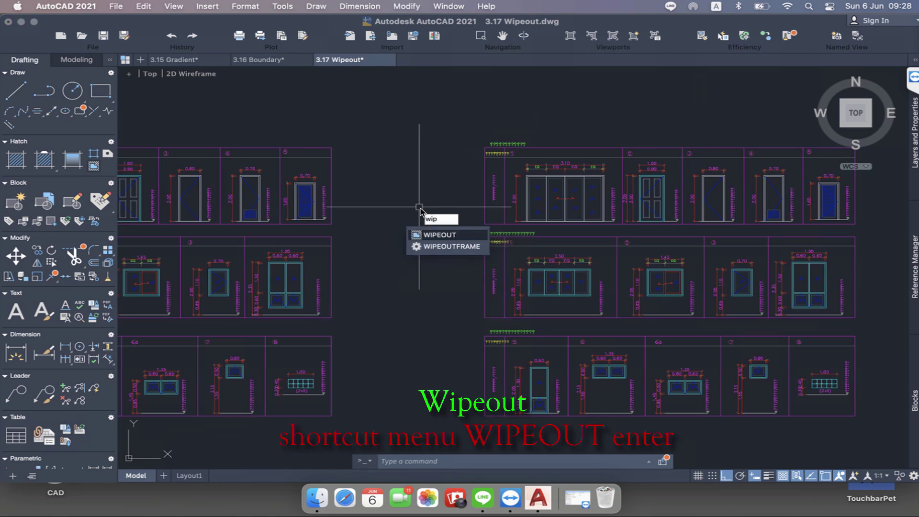
{"action": "type", "text": "e"}
{"action": "key", "text": "BackSpace"}
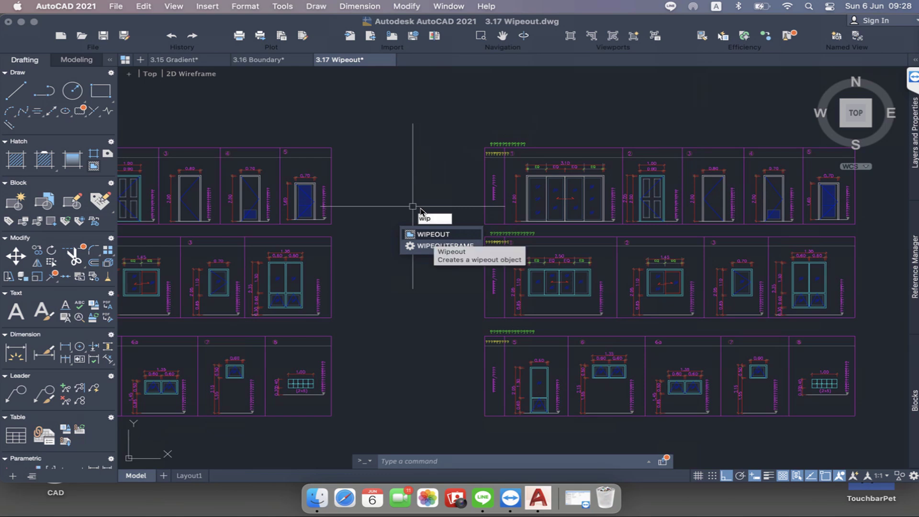
{"action": "left_click", "coordinate": [429, 234]}
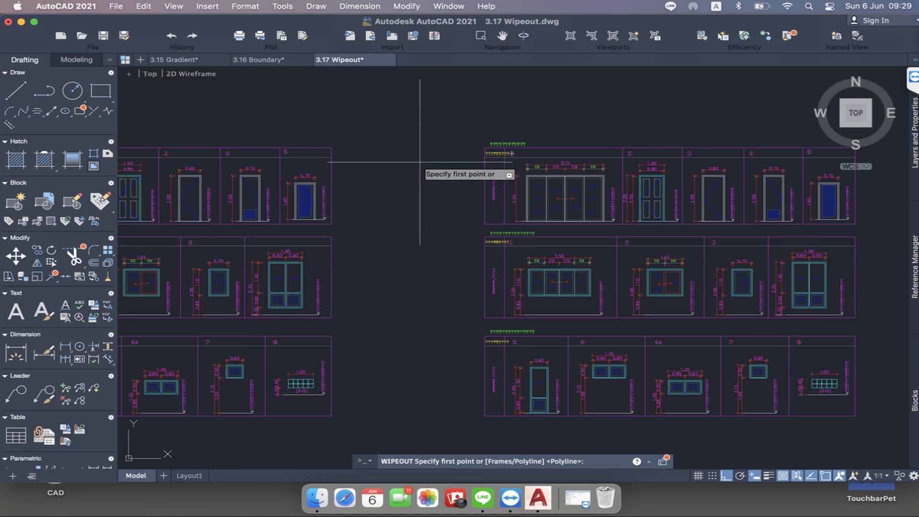
- Trace cell 1's four inner corners as a wipeout covering the sliding door and its dimensions
{"action": "scroll", "coordinate": [417, 160], "scroll_direction": "down", "scroll_amount": 2}
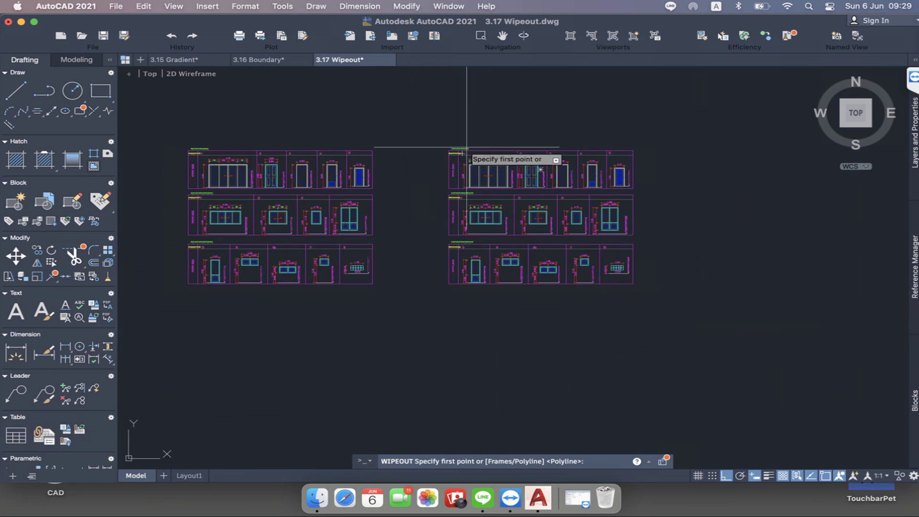
{"action": "scroll", "coordinate": [470, 158], "scroll_direction": "up", "scroll_amount": 5}
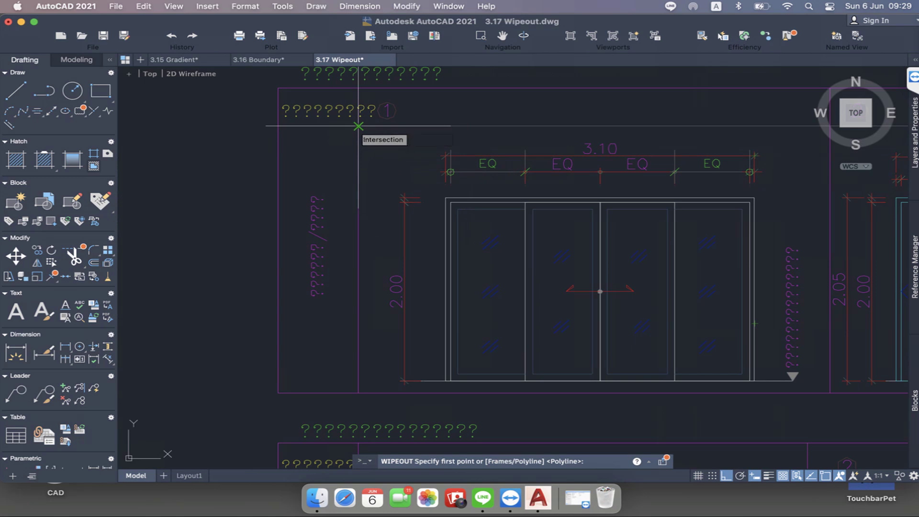
{"action": "left_click", "coordinate": [359, 126]}
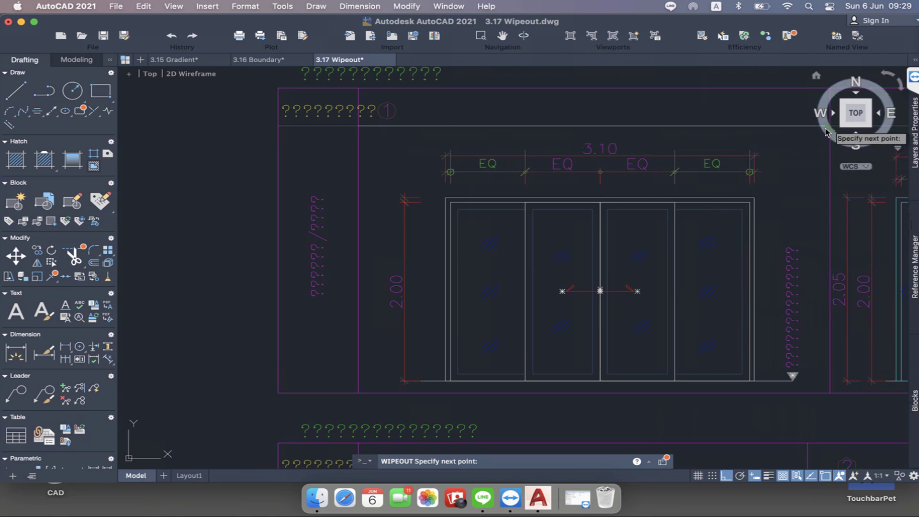
{"action": "middle_click_drag", "start_coordinate": [784, 159], "coordinate": [737, 168]}
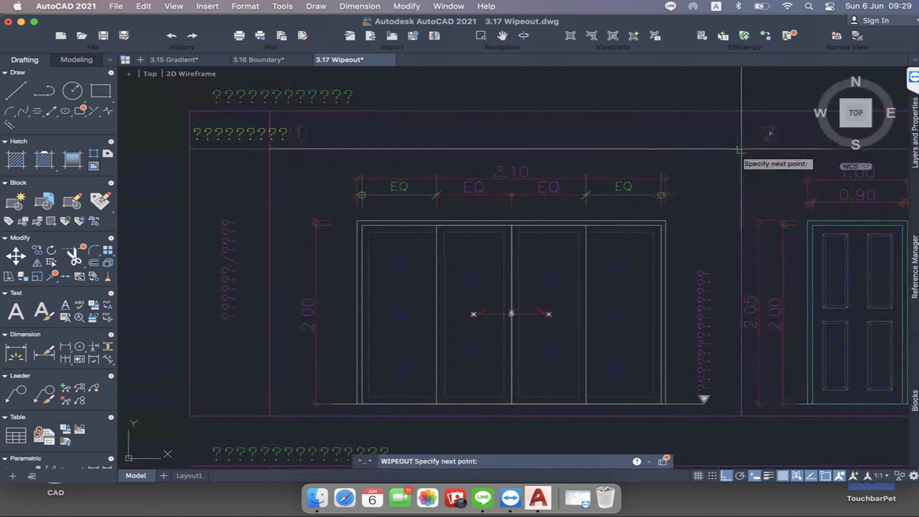
{"action": "left_click", "coordinate": [741, 149]}
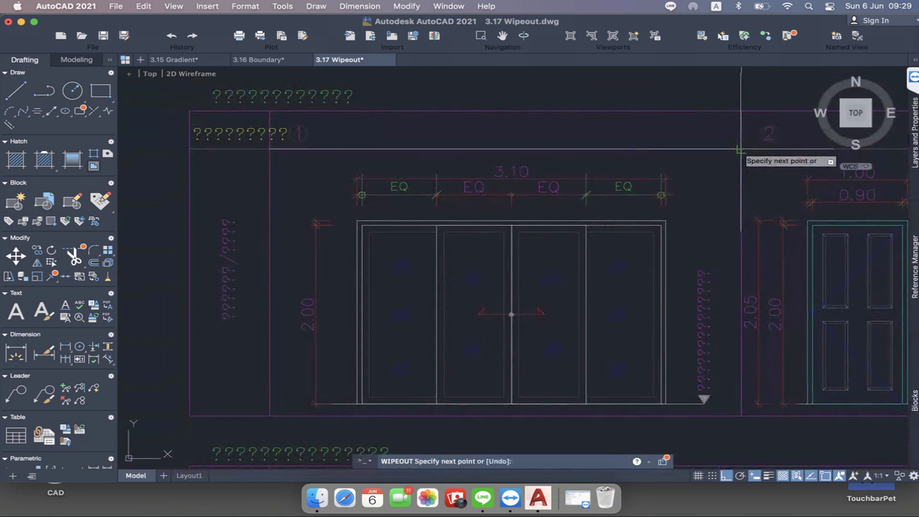
{"action": "left_click", "coordinate": [742, 416]}
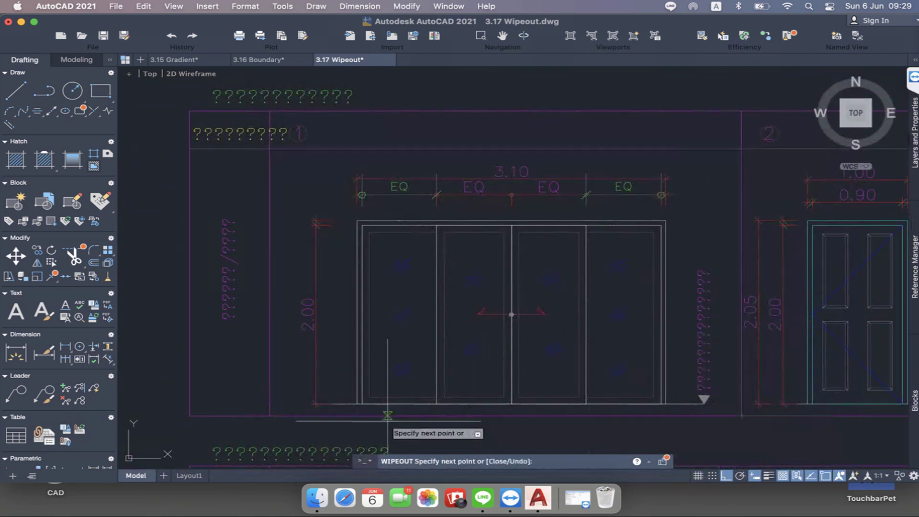
{"action": "left_click", "coordinate": [270, 417]}
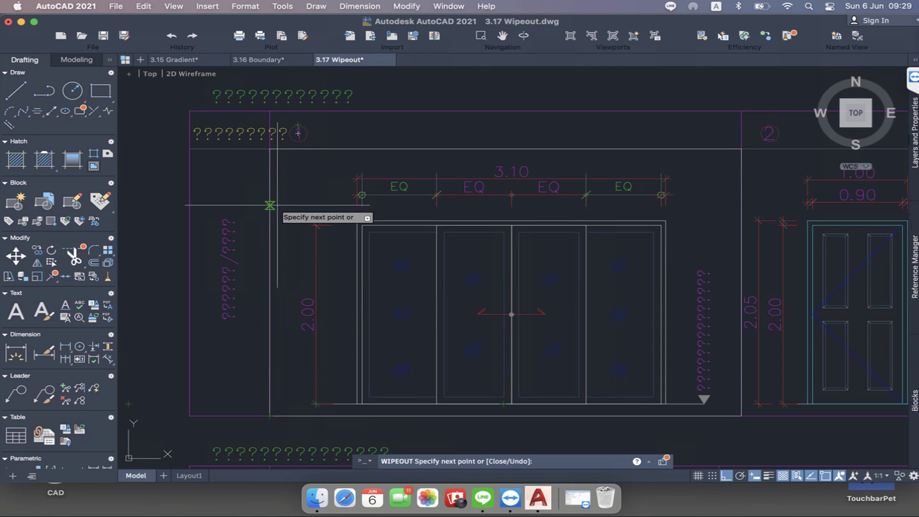
{"action": "right_click", "coordinate": [270, 191]}
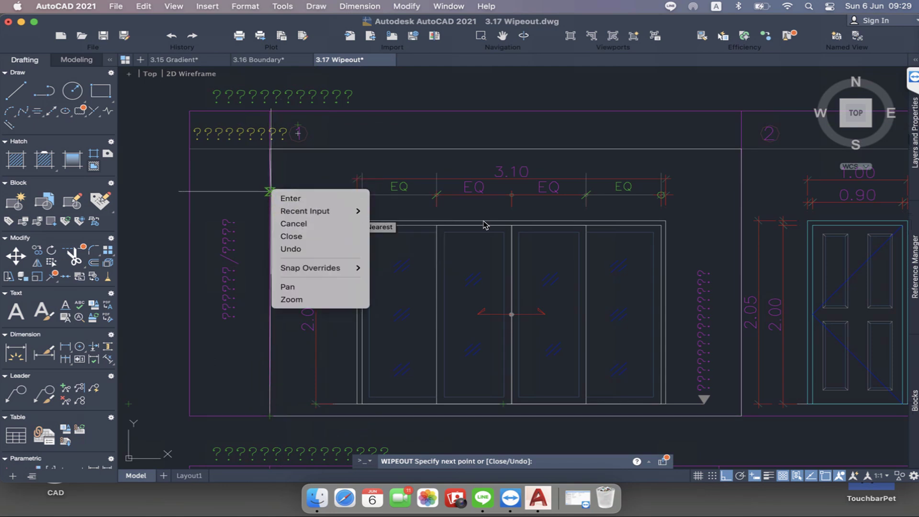
{"action": "left_click", "coordinate": [288, 198]}
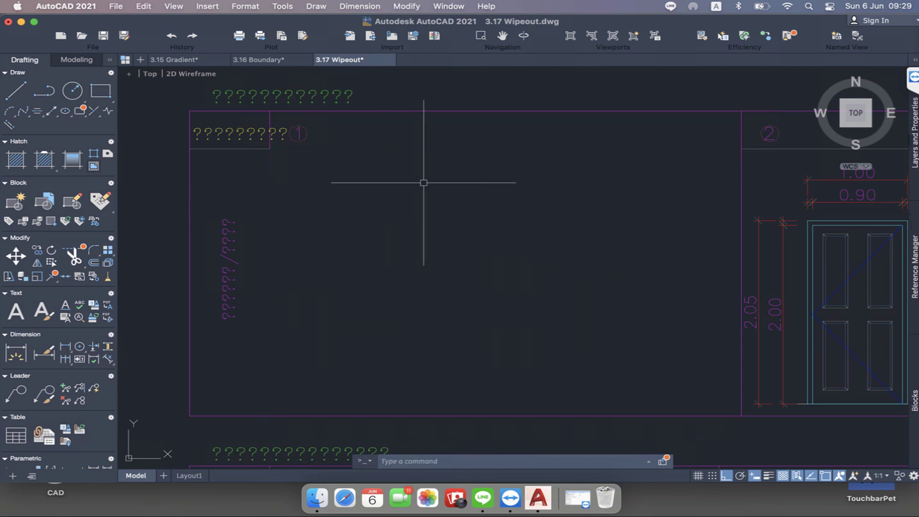
- Delete the wipeout over elevation 1 so the sliding door shows again
{"action": "scroll", "coordinate": [424, 183], "scroll_direction": "down", "scroll_amount": 2}
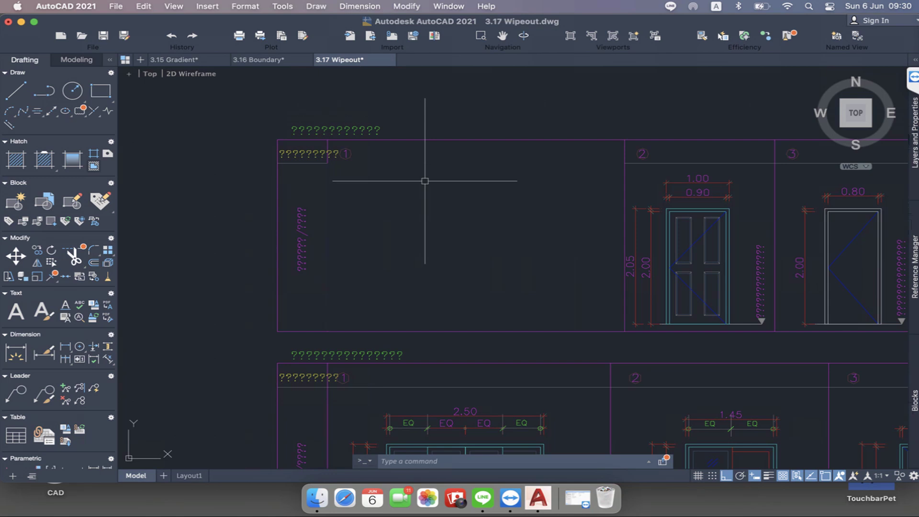
{"action": "left_click", "coordinate": [412, 163]}
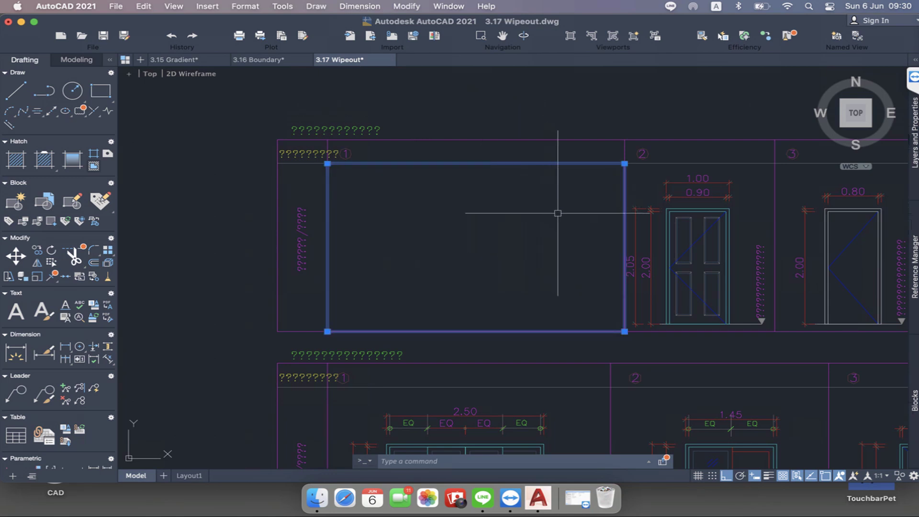
{"action": "key", "text": "Delete"}
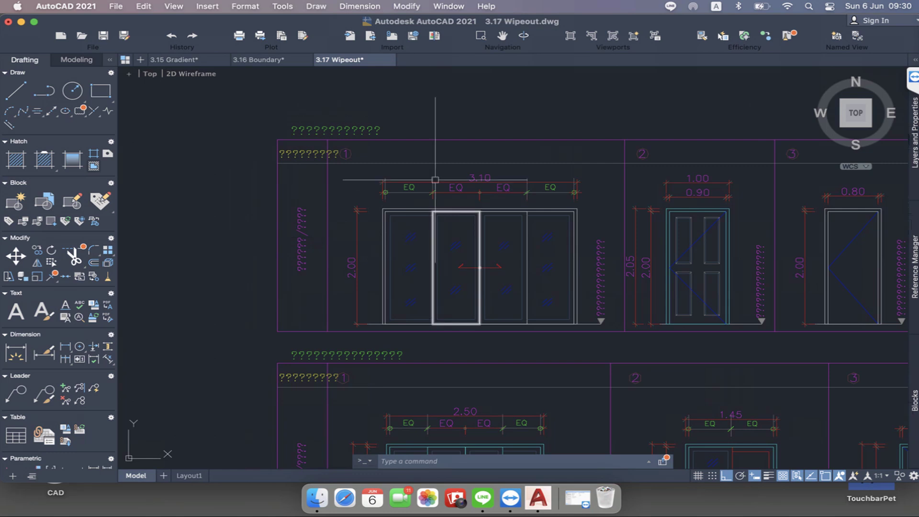
- Draw a two-corner rectangle around the sliding door elevation and its dimensions in cell 1
{"action": "left_click", "coordinate": [107, 95]}
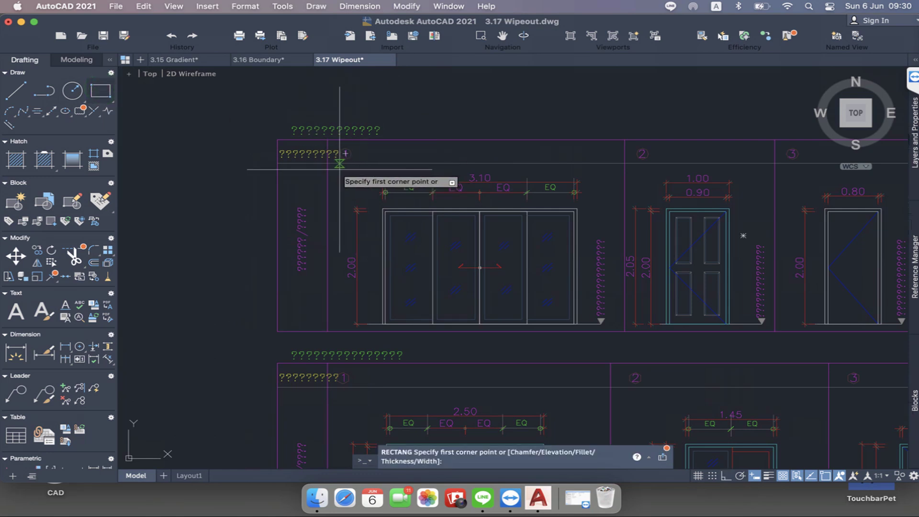
{"action": "scroll", "coordinate": [340, 168], "scroll_direction": "up", "scroll_amount": 5}
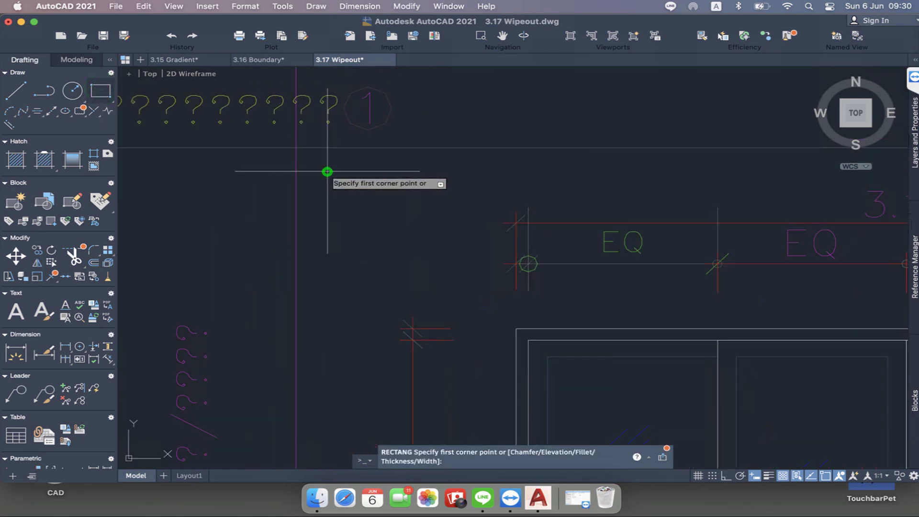
{"action": "left_click", "coordinate": [328, 171]}
{"action": "scroll", "coordinate": [426, 181], "scroll_direction": "down", "scroll_amount": 5}
{"action": "scroll", "coordinate": [525, 252], "scroll_direction": "up", "scroll_amount": 5}
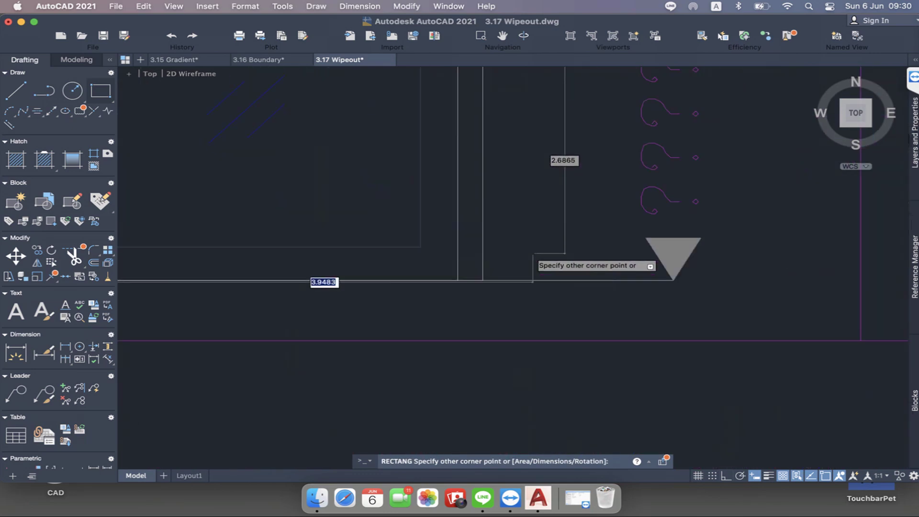
{"action": "scroll", "coordinate": [632, 276], "scroll_direction": "up", "scroll_amount": 2}
{"action": "scroll", "coordinate": [637, 279], "scroll_direction": "up", "scroll_amount": 2}
{"action": "scroll", "coordinate": [679, 278], "scroll_direction": "up", "scroll_amount": 1}
{"action": "scroll", "coordinate": [679, 282], "scroll_direction": "up", "scroll_amount": 5}
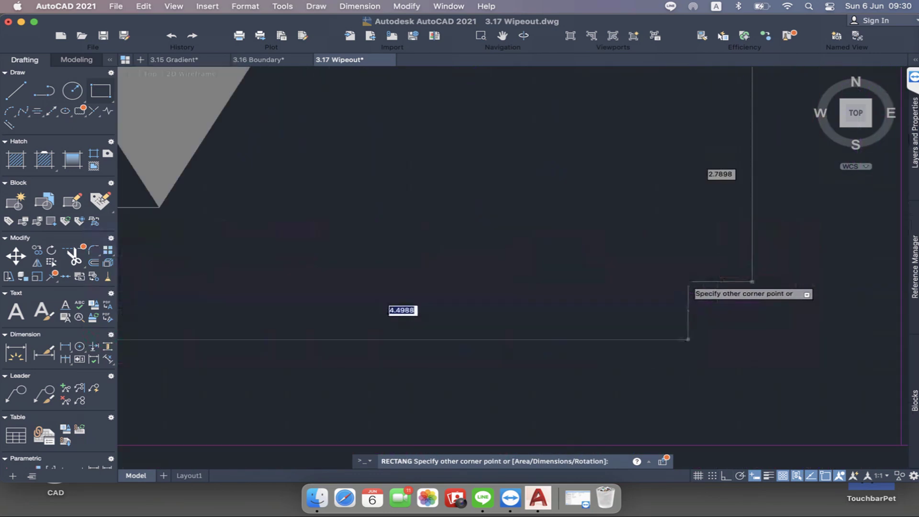
{"action": "scroll", "coordinate": [649, 319], "scroll_direction": "down", "scroll_amount": 3}
{"action": "scroll", "coordinate": [649, 319], "scroll_direction": "down", "scroll_amount": 2}
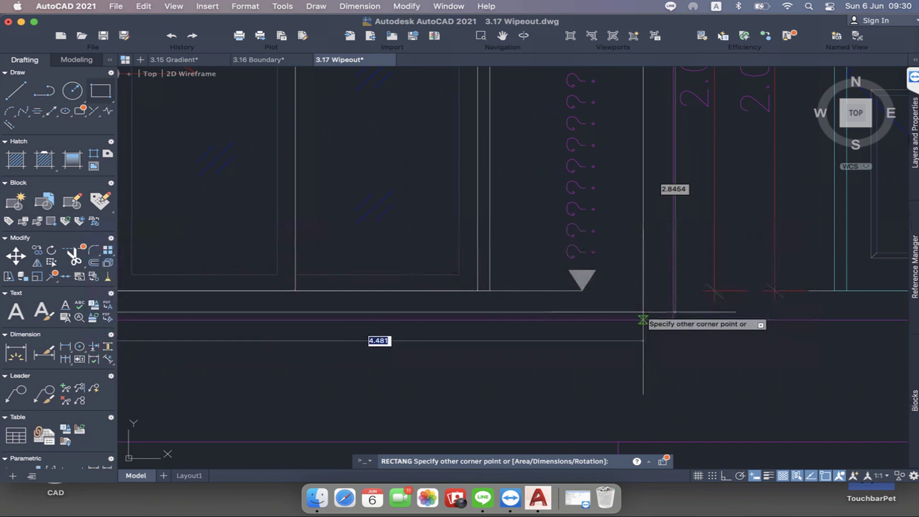
{"action": "left_click", "coordinate": [643, 312]}
{"action": "scroll", "coordinate": [643, 312], "scroll_direction": "down", "scroll_amount": 2}
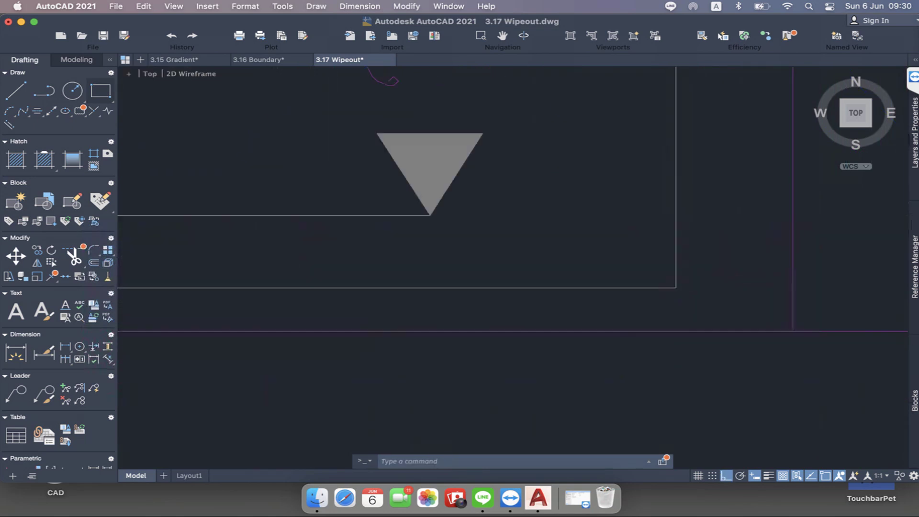
{"action": "scroll", "coordinate": [671, 292], "scroll_direction": "down", "scroll_amount": 3}
{"action": "scroll", "coordinate": [687, 280], "scroll_direction": "down", "scroll_amount": 2}
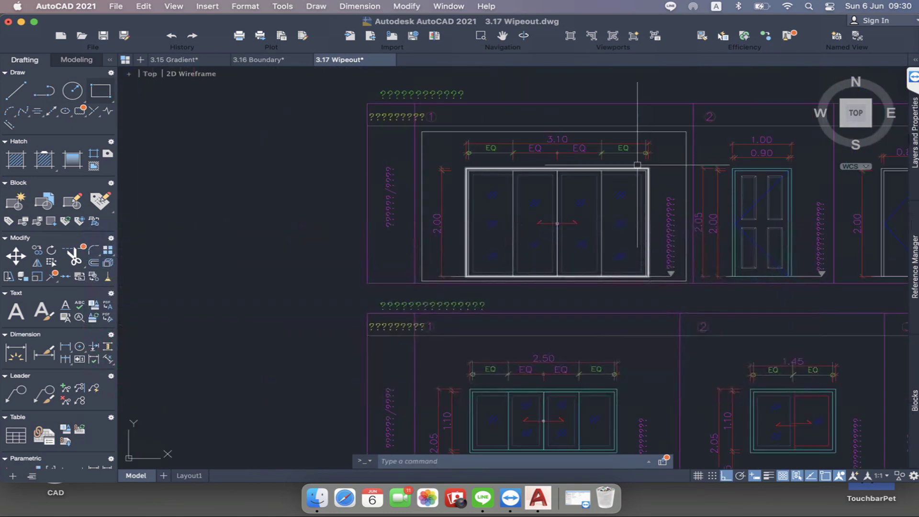
{"action": "scroll", "coordinate": [637, 164], "scroll_direction": "up", "scroll_amount": 2}
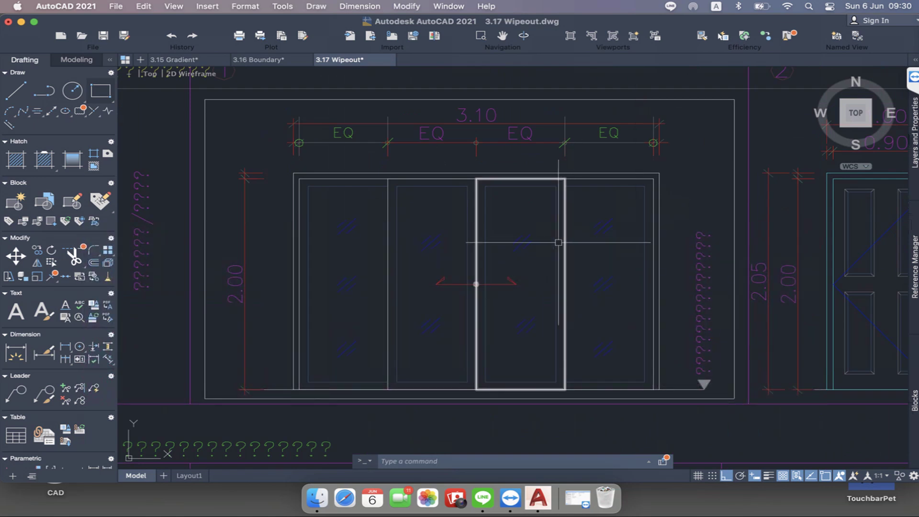
{"action": "mouse_move", "coordinate": [560, 245]}
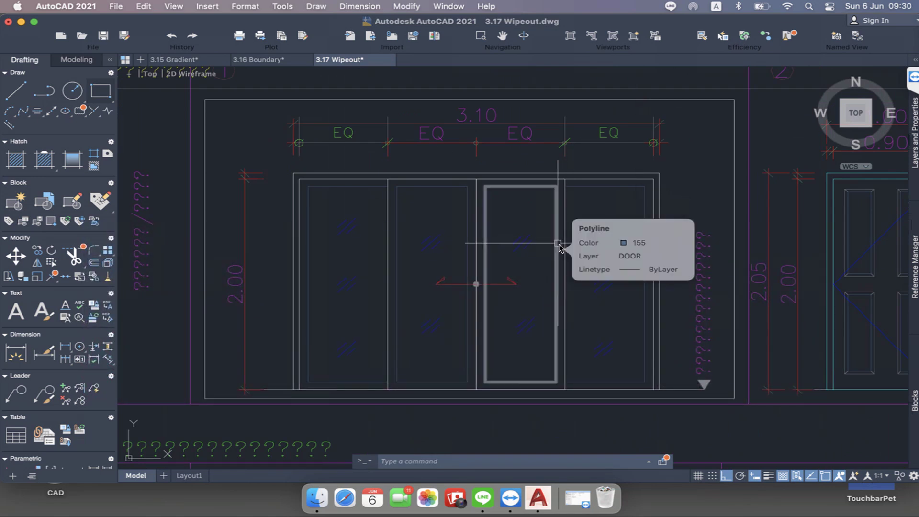
- Convert the rectangle into a wipeout via WIPEOUT's Polyline option, erasing the boundary polyline
{"action": "type", "text": "wip"}
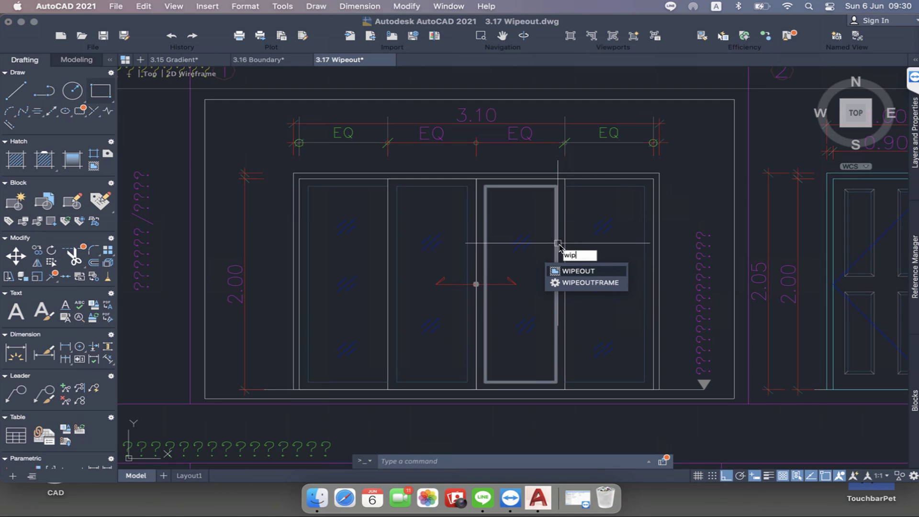
{"action": "key", "text": "Return"}
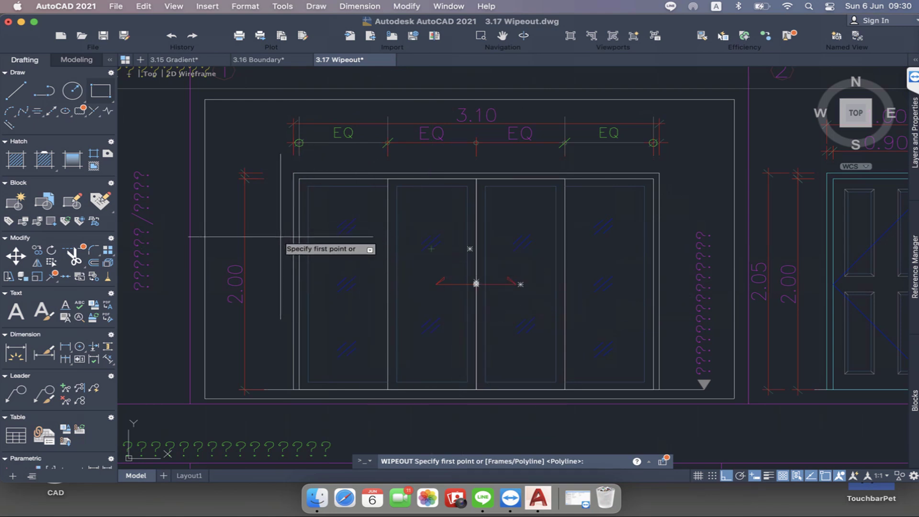
{"action": "type", "text": "p"}
{"action": "key", "text": "Return"}
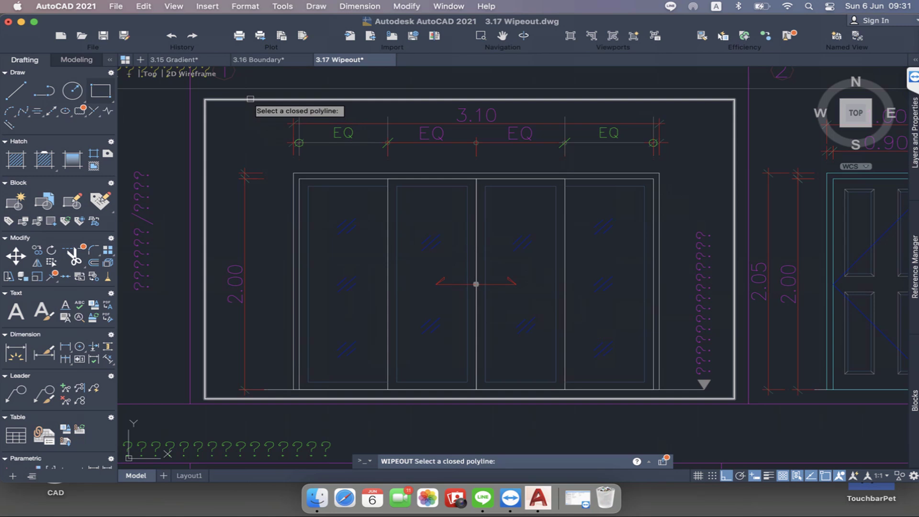
{"action": "left_click", "coordinate": [250, 99]}
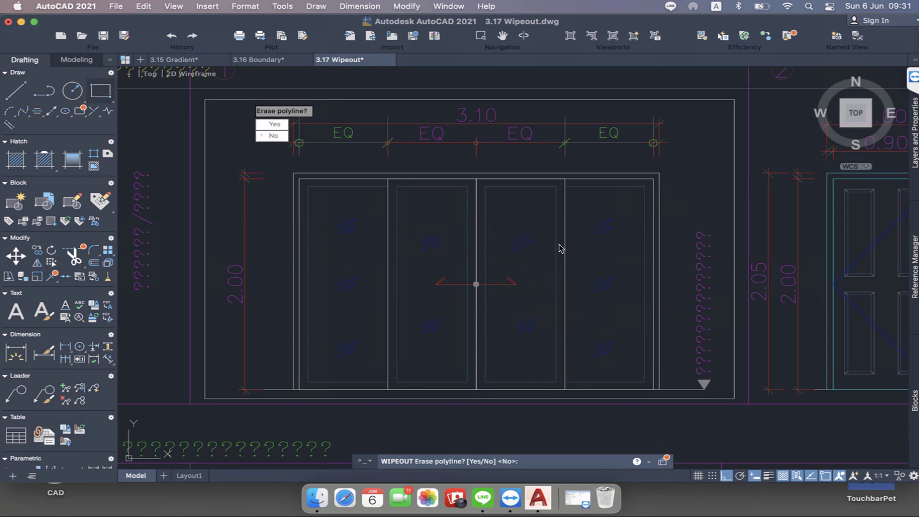
{"action": "left_click", "coordinate": [274, 125]}
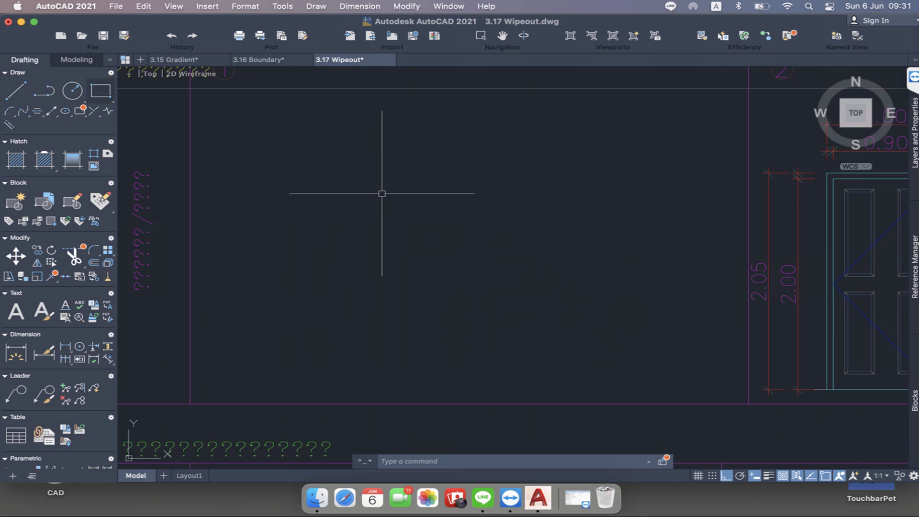
{"action": "left_click", "coordinate": [207, 100]}
{"action": "left_click", "coordinate": [735, 399]}
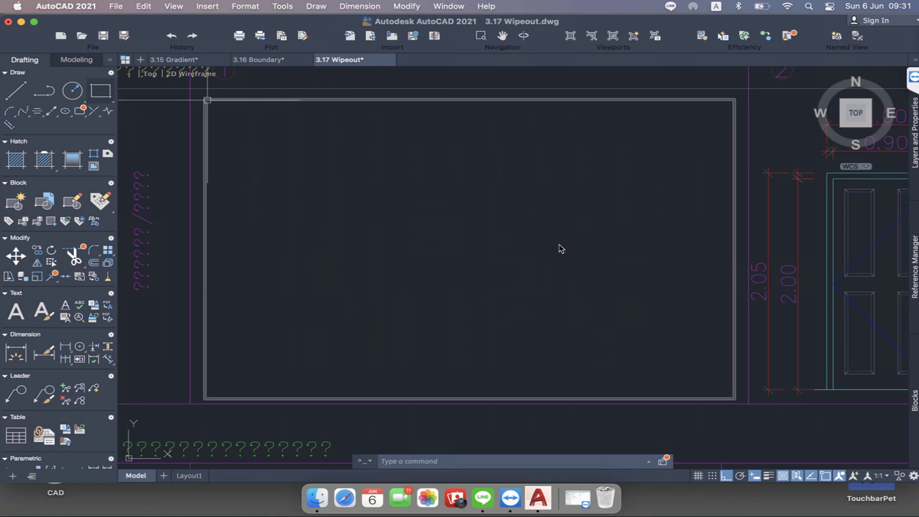
{"action": "key", "text": "super+z"}
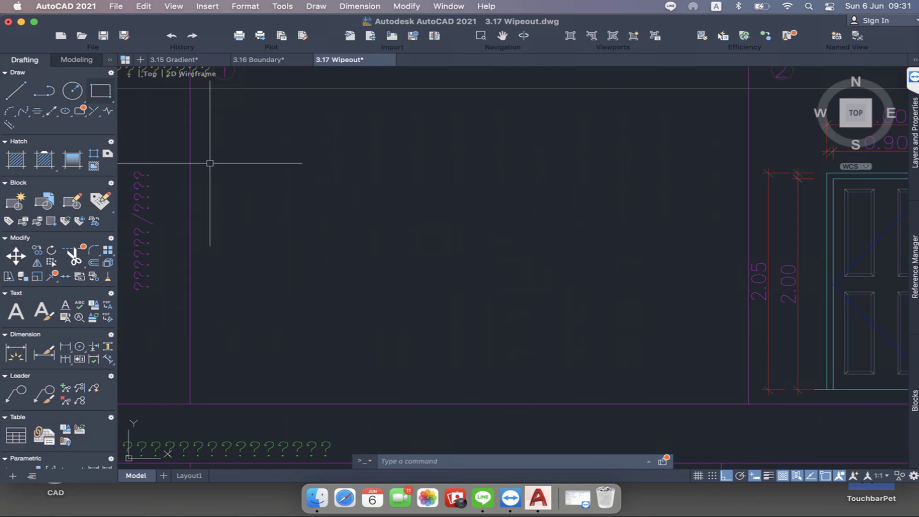
{"action": "left_click", "coordinate": [264, 107]}
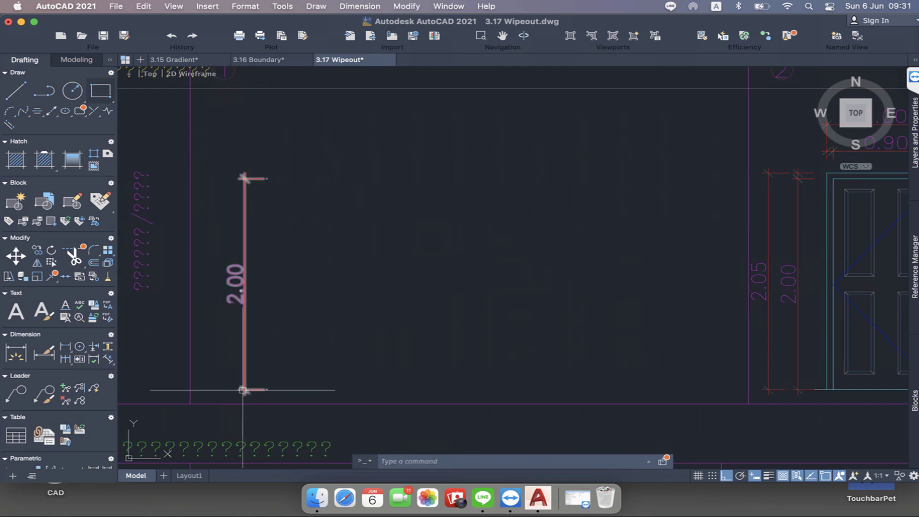
{"action": "left_click", "coordinate": [242, 390]}
{"action": "key", "text": "Delete"}
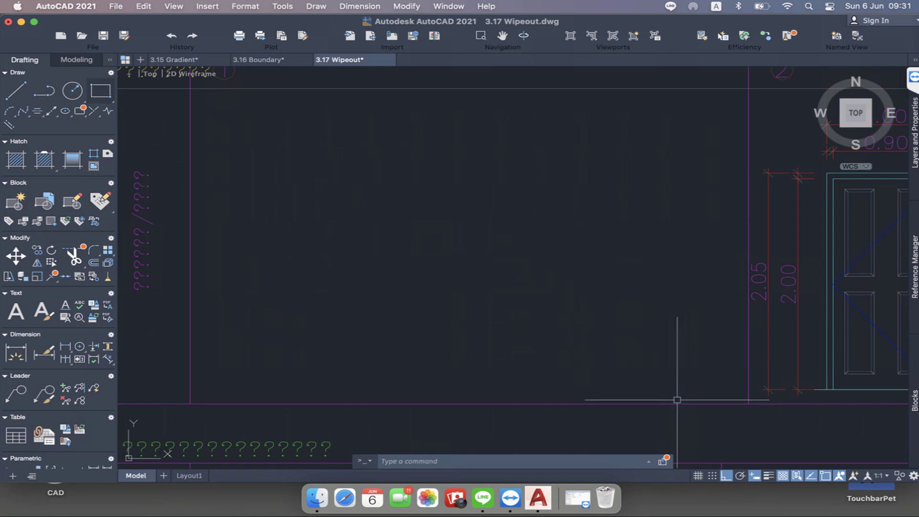
{"action": "left_click", "coordinate": [677, 400]}
{"action": "scroll", "coordinate": [683, 329], "scroll_direction": "down", "scroll_amount": 1}
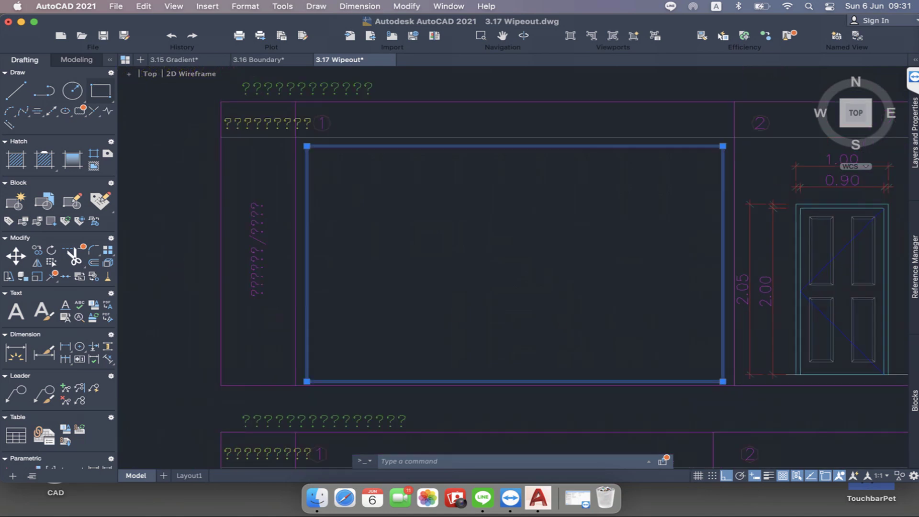
{"action": "scroll", "coordinate": [687, 318], "scroll_direction": "down", "scroll_amount": 1}
{"action": "scroll", "coordinate": [704, 309], "scroll_direction": "up", "scroll_amount": 1}
{"action": "left_click", "coordinate": [682, 109]}
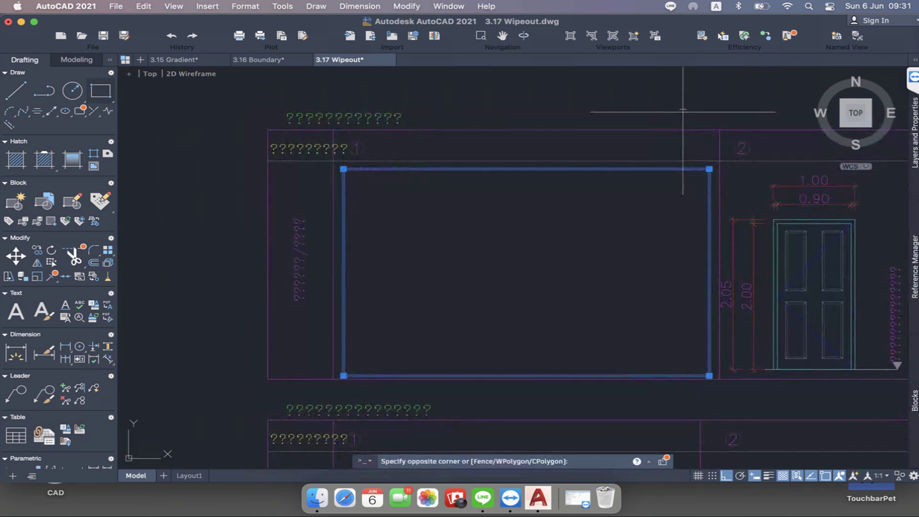
{"action": "key", "text": "Escape"}
{"action": "key", "text": "Escape"}
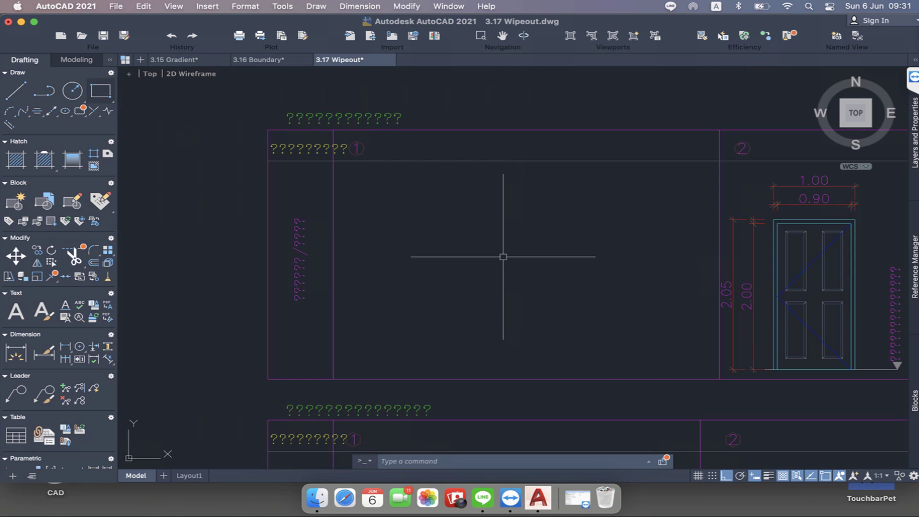
- Switch wipeout frames on using WIPEOUT's Frames option
{"action": "type", "text": "w"}
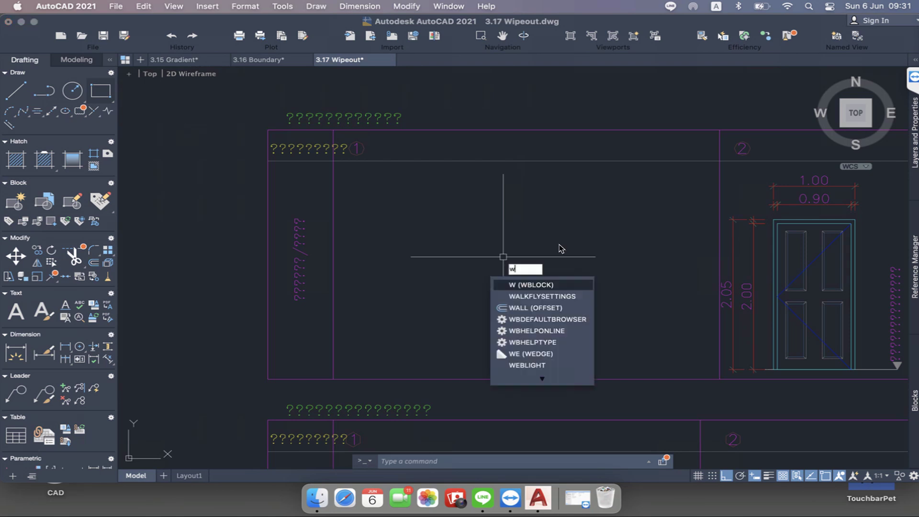
{"action": "type", "text": "ip"}
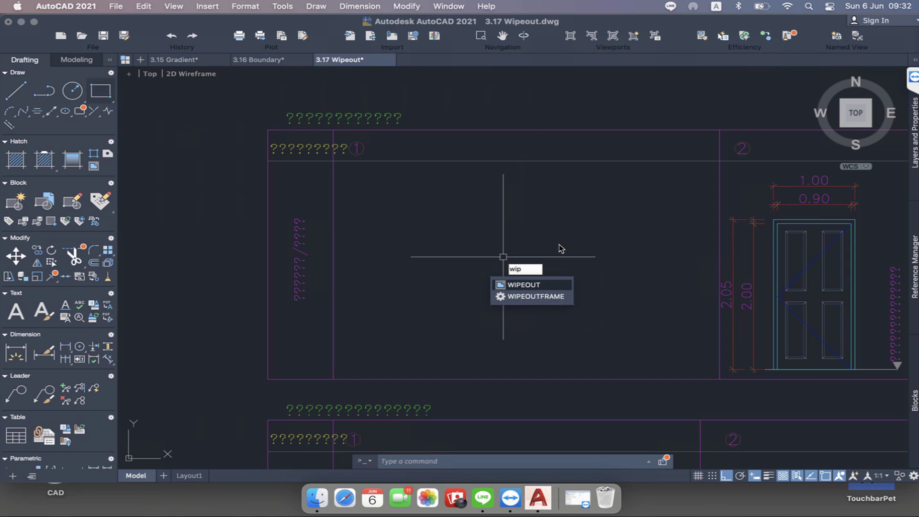
{"action": "key", "text": "Return"}
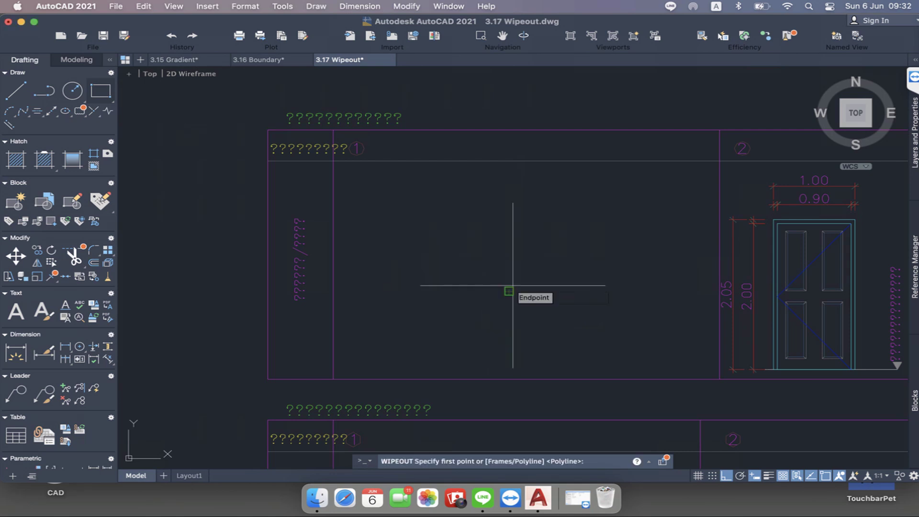
{"action": "type", "text": "f"}
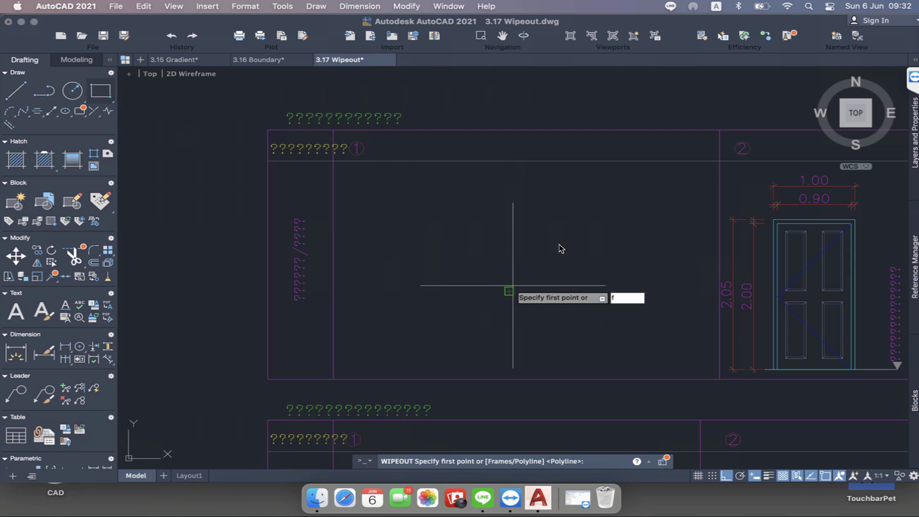
{"action": "key", "text": "Return"}
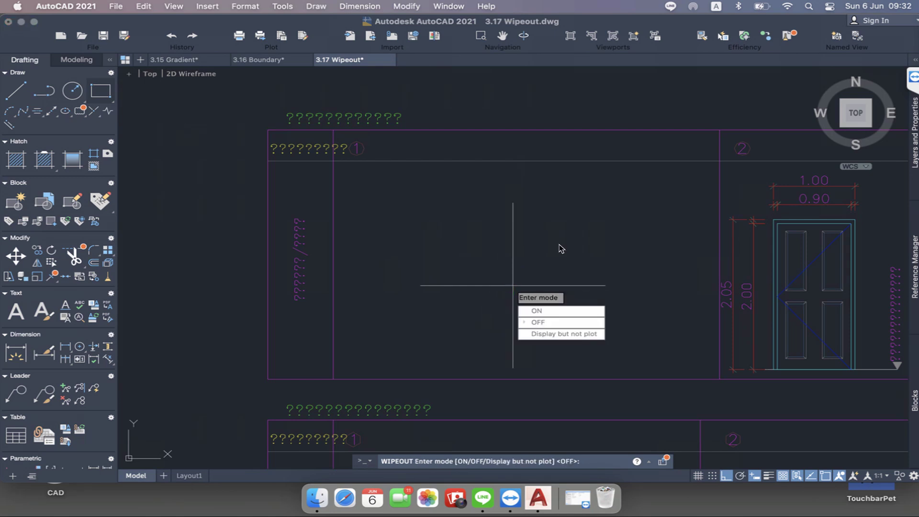
{"action": "key", "text": "Down"}
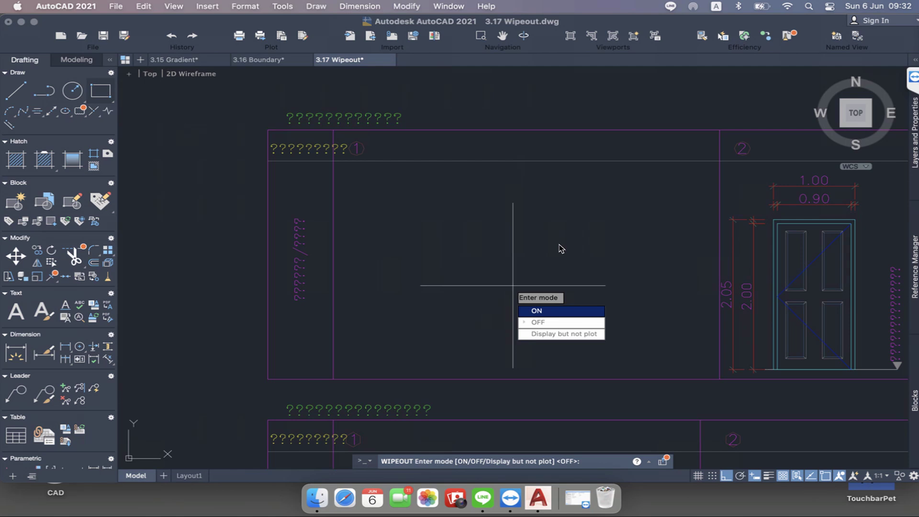
{"action": "key", "text": "Return"}
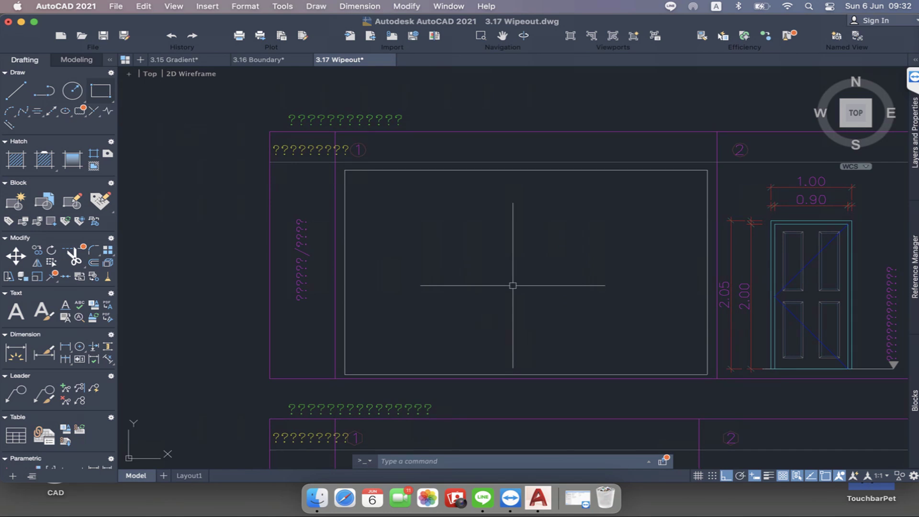
- Zoom out and pan across the sheets to bring the wide 3.10 door elevation into view
{"action": "scroll", "coordinate": [627, 178], "scroll_direction": "down", "scroll_amount": 3}
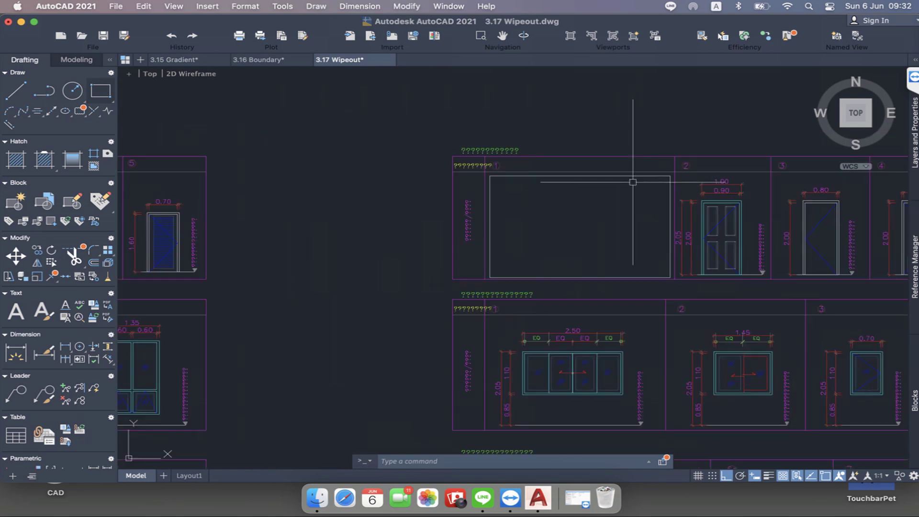
{"action": "middle_click_drag", "start_coordinate": [681, 153], "coordinate": [570, 151]}
{"action": "middle_click_drag", "start_coordinate": [484, 216], "coordinate": [642, 193]}
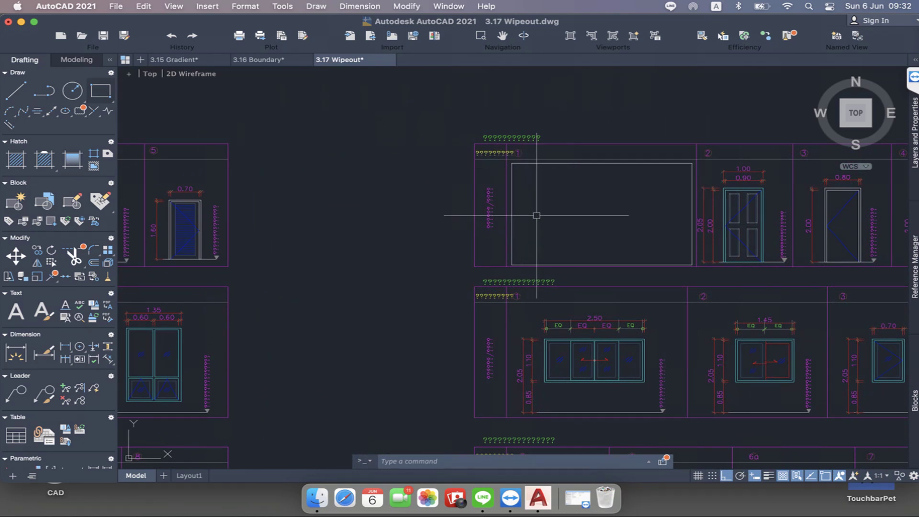
{"action": "scroll", "coordinate": [536, 216], "scroll_direction": "up", "scroll_amount": 6}
{"action": "scroll", "coordinate": [536, 212], "scroll_direction": "down", "scroll_amount": 3}
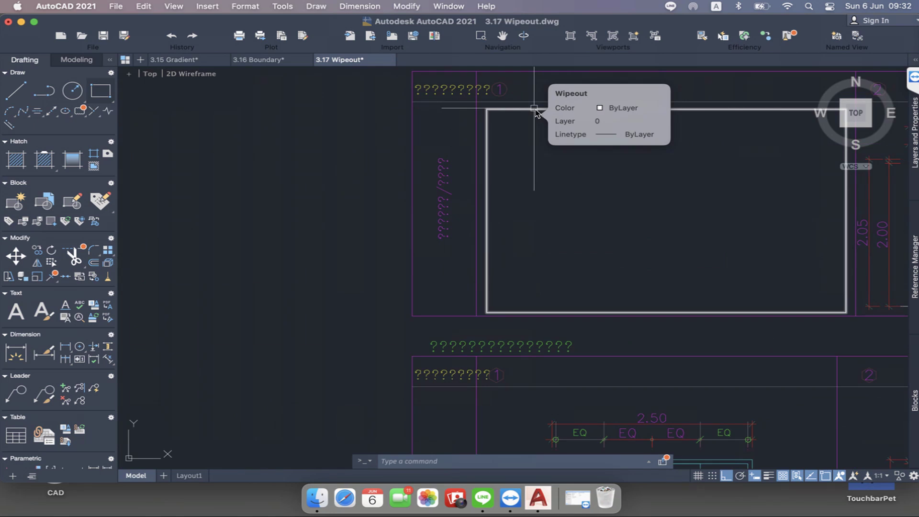
{"action": "scroll", "coordinate": [390, 191], "scroll_direction": "down", "scroll_amount": 5}
{"action": "scroll", "coordinate": [579, 182], "scroll_direction": "left", "scroll_amount": 3}
{"action": "scroll", "coordinate": [579, 183], "scroll_direction": "left", "scroll_amount": 5}
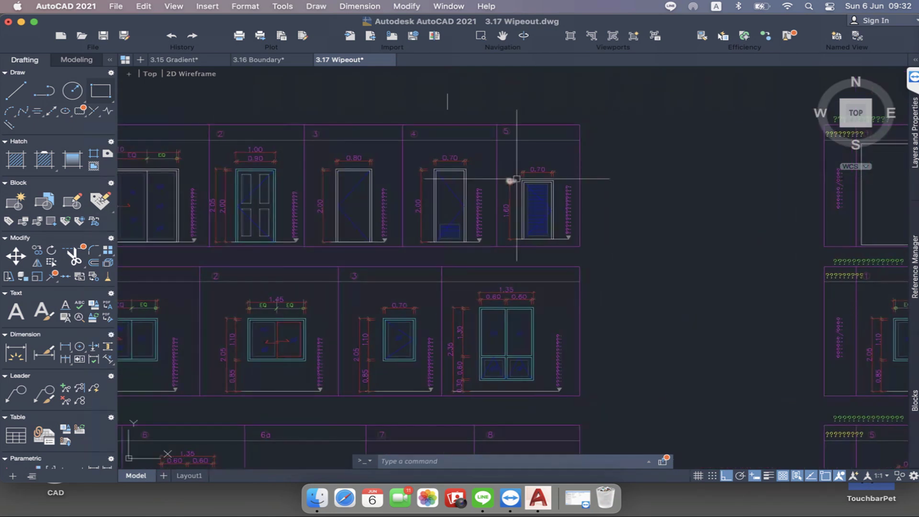
{"action": "scroll", "coordinate": [308, 175], "scroll_direction": "left", "scroll_amount": 3}
{"action": "scroll", "coordinate": [562, 172], "scroll_direction": "left", "scroll_amount": 5}
{"action": "scroll", "coordinate": [322, 174], "scroll_direction": "up", "scroll_amount": 5}
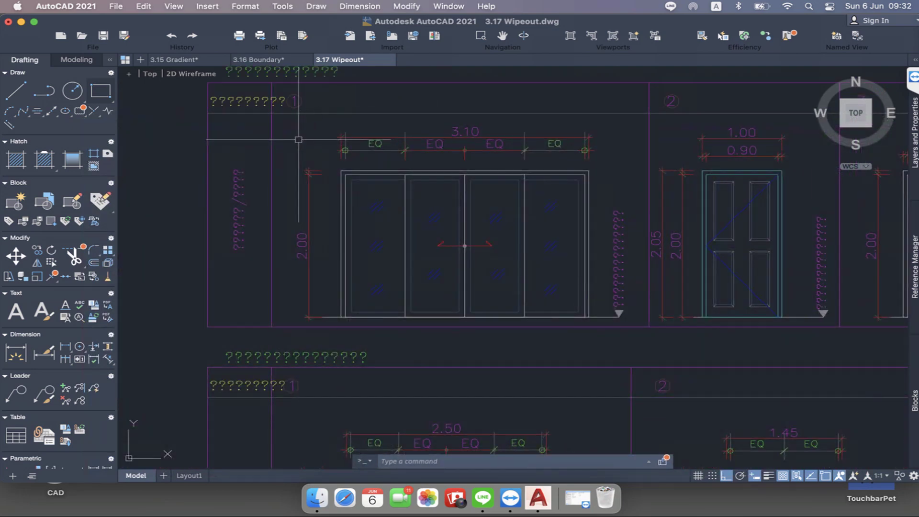
{"action": "type", "text": "wip"}
{"action": "key", "text": "BackSpace"}
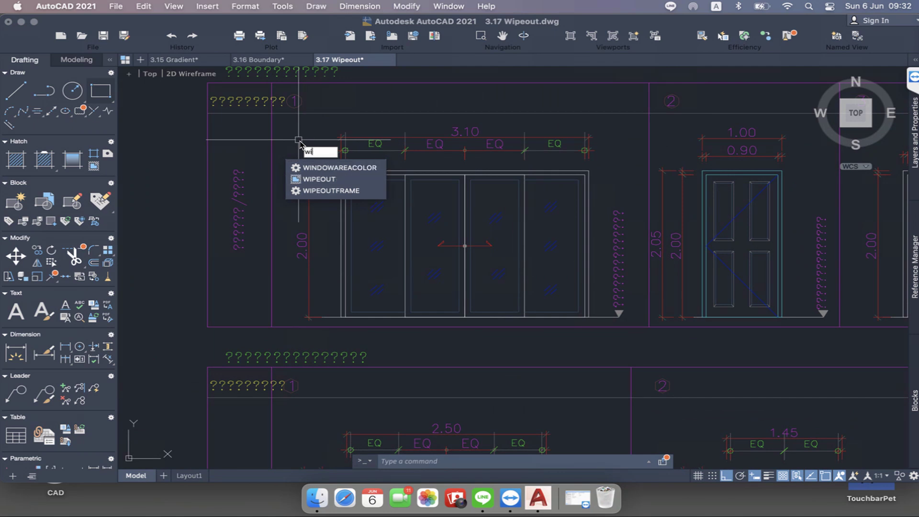
{"action": "key", "text": "BackSpace"}
{"action": "key", "text": "BackSpace"}
{"action": "scroll", "coordinate": [300, 143], "scroll_direction": "up", "scroll_amount": 1}
{"action": "scroll", "coordinate": [301, 144], "scroll_direction": "up", "scroll_amount": 1}
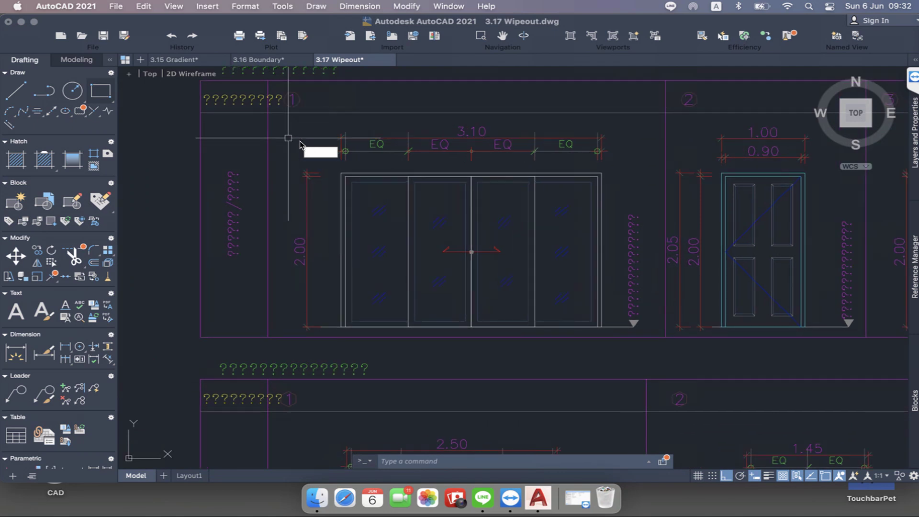
{"action": "type", "text": "reg"}
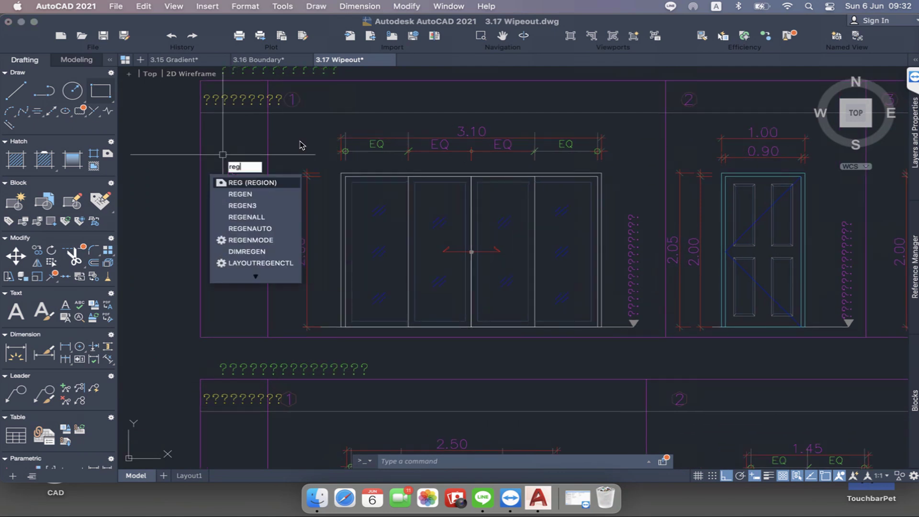
{"action": "key", "text": "Return"}
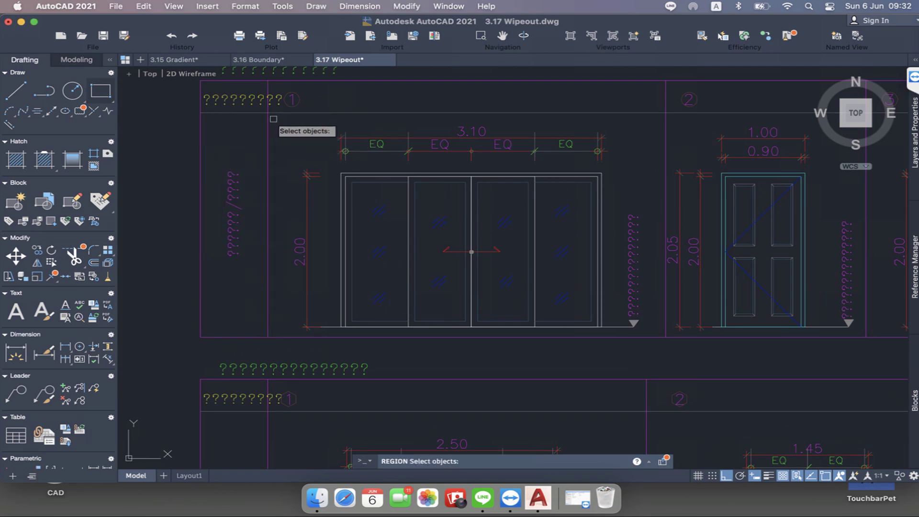
{"action": "key", "text": "Escape"}
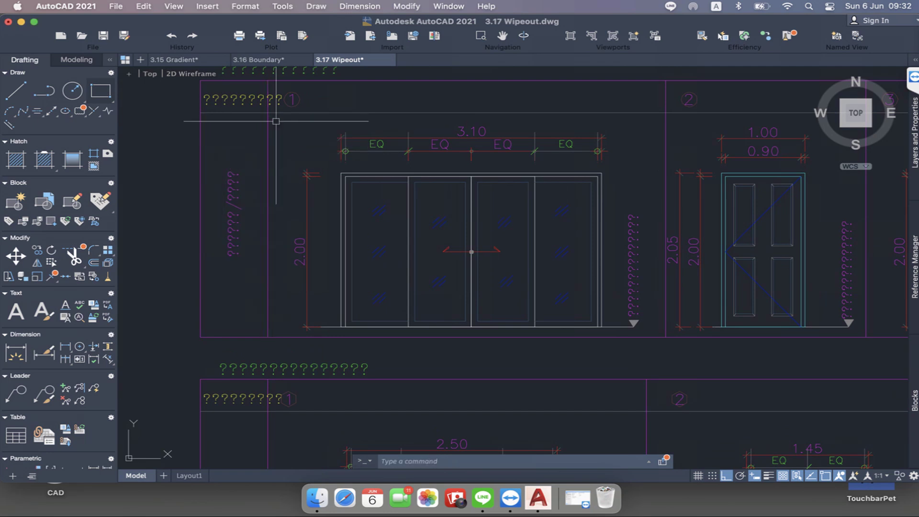
{"action": "type", "text": "re"}
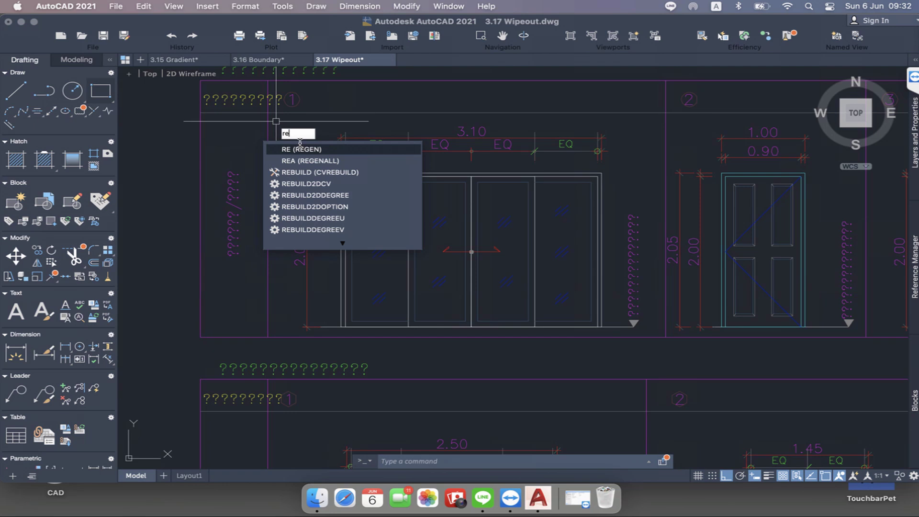
{"action": "type", "text": "c"}
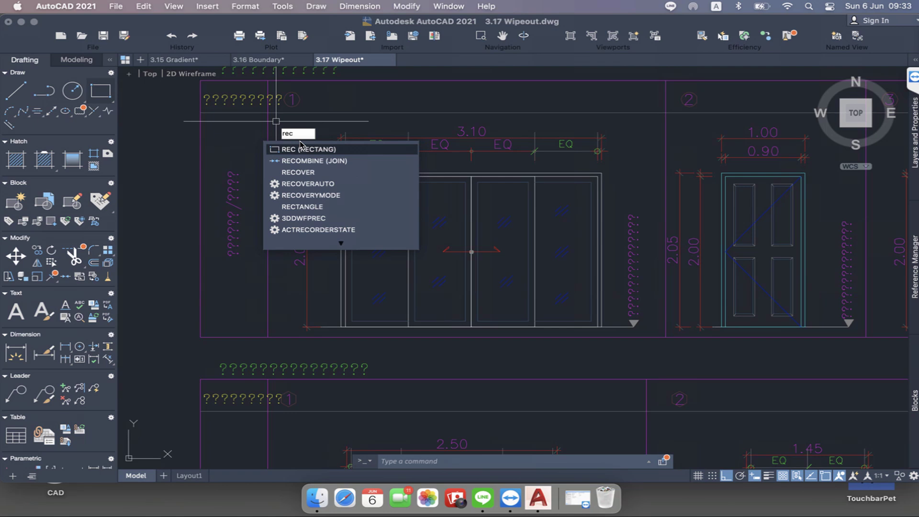
- Draw a rectangle enclosing the 3.10 door elevation and its dimensions
{"action": "key", "text": "Return"}
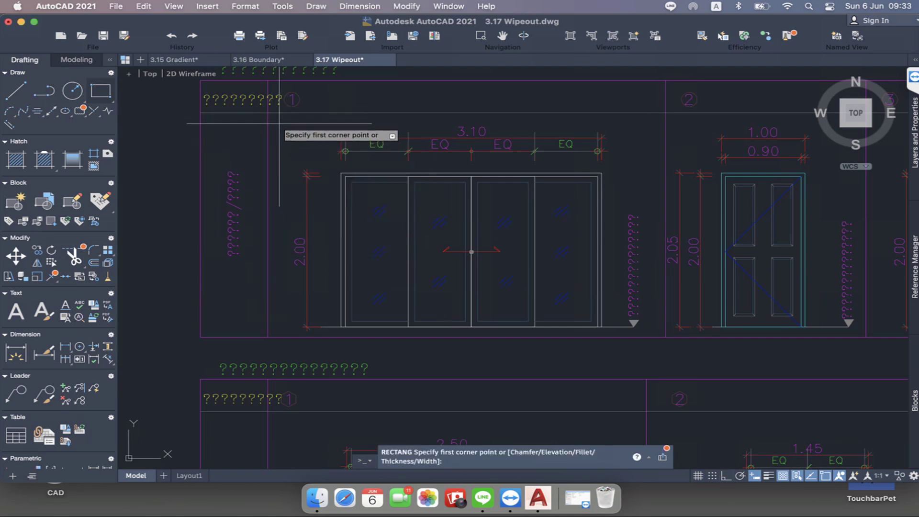
{"action": "left_click", "coordinate": [278, 122]}
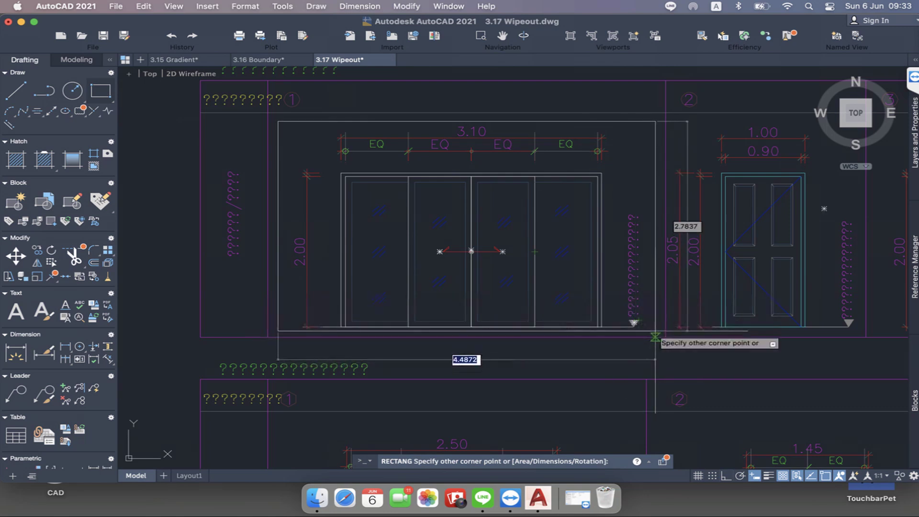
{"action": "left_click", "coordinate": [656, 337]}
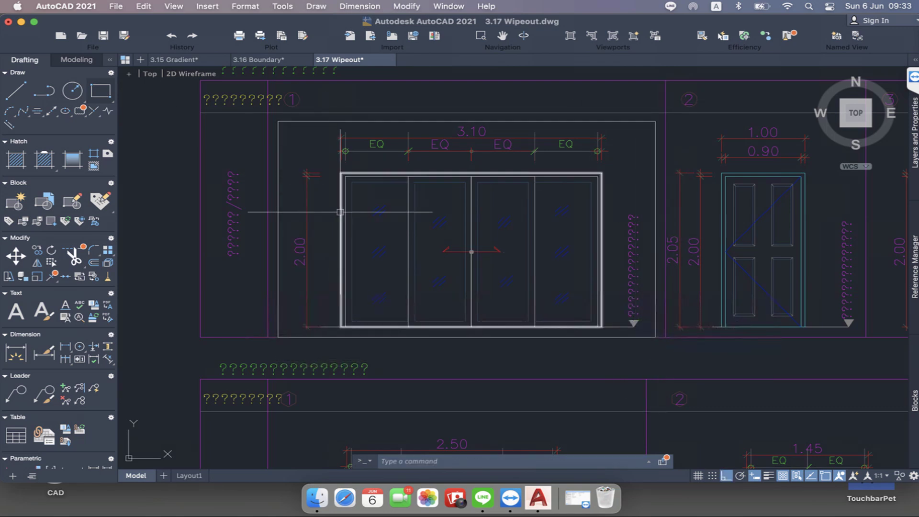
- Turn the rectangle into a wipeout with the Polyline option, erasing the original rectangle
{"action": "type", "text": "wip"}
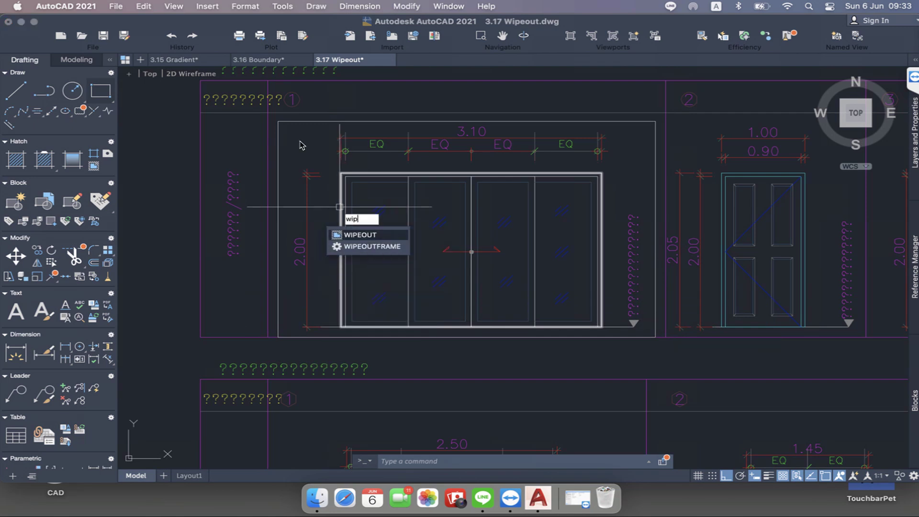
{"action": "key", "text": "Return"}
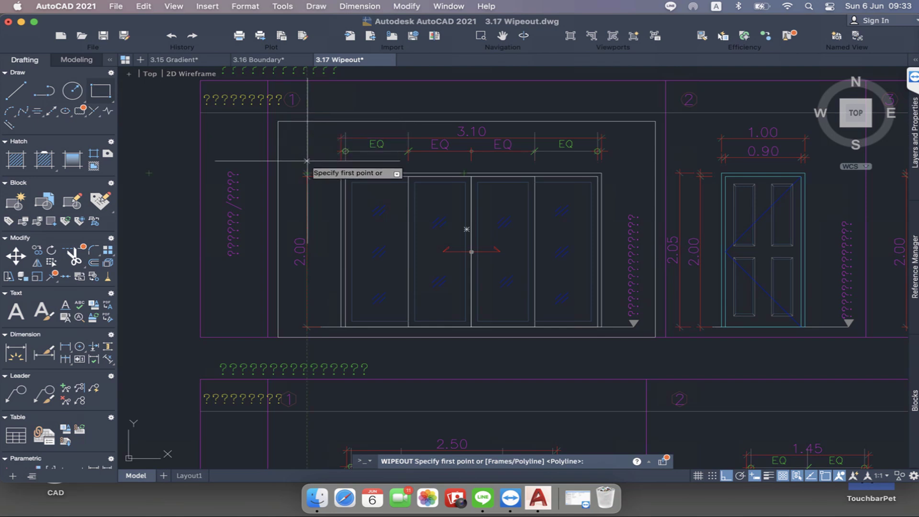
{"action": "type", "text": "p"}
{"action": "key", "text": "Return"}
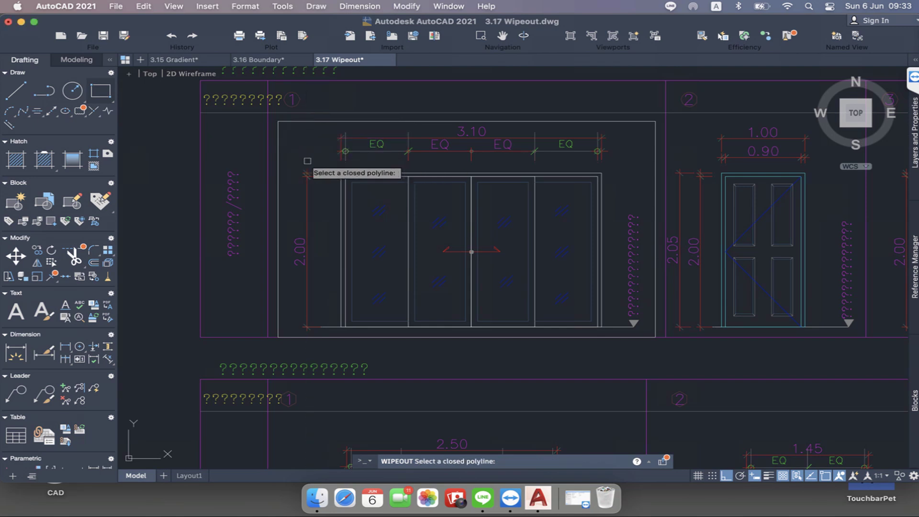
{"action": "left_click", "coordinate": [315, 121]}
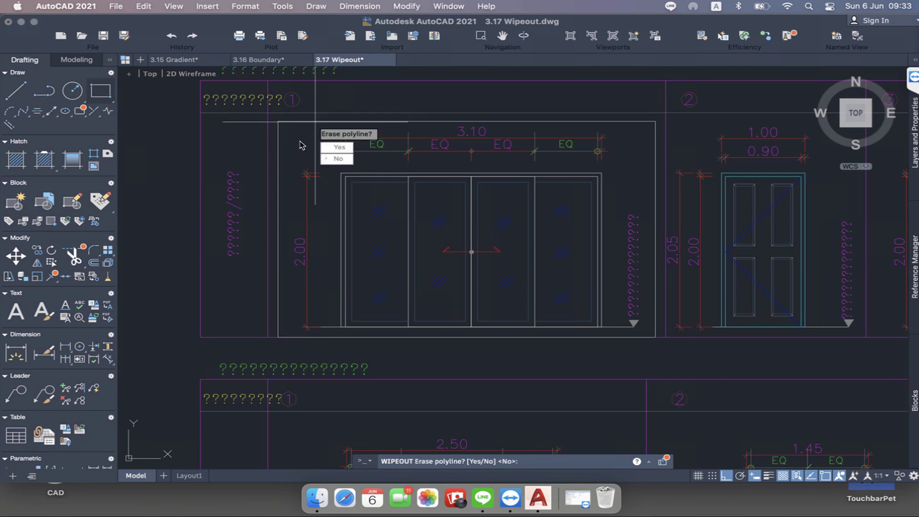
{"action": "left_click", "coordinate": [339, 147]}
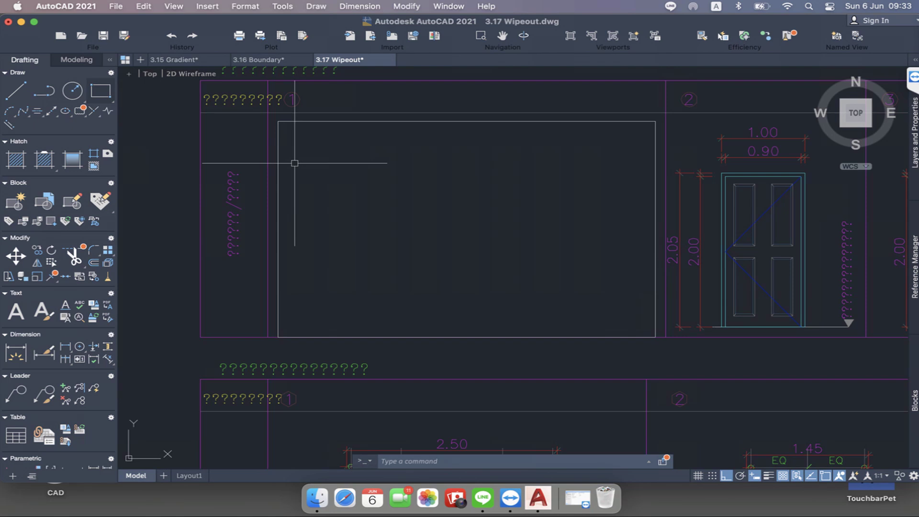
- Set the WIPEOUT Frames option to OFF so the sliding door area shows no outline
{"action": "key", "text": "Return"}
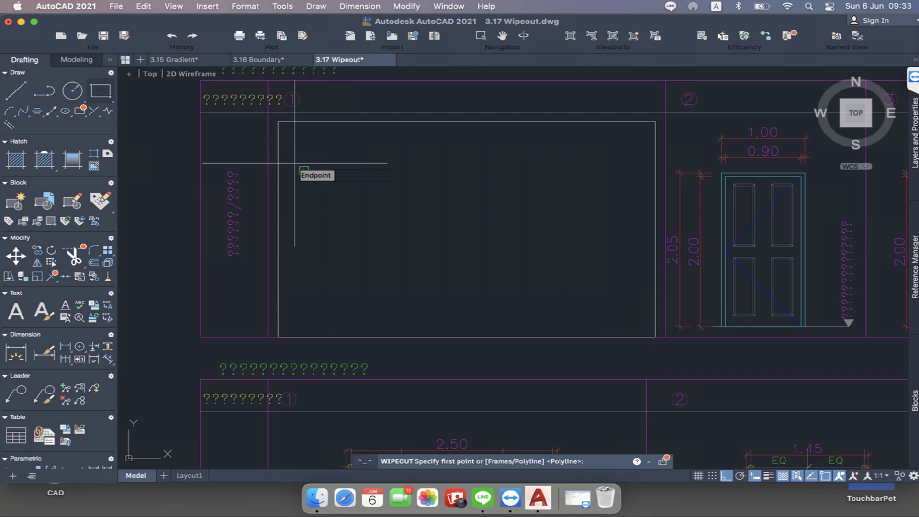
{"action": "type", "text": "f"}
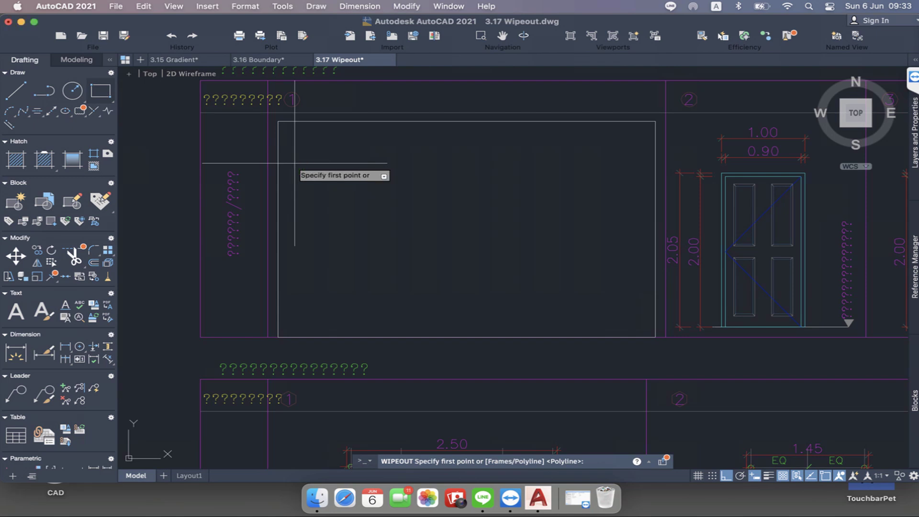
{"action": "key", "text": "Return"}
{"action": "key", "text": "Down"}
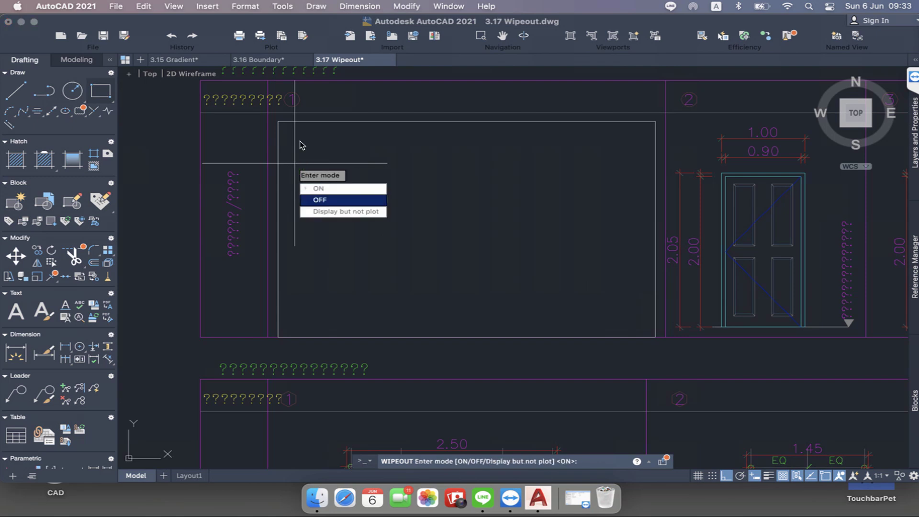
{"action": "key", "text": "Return"}
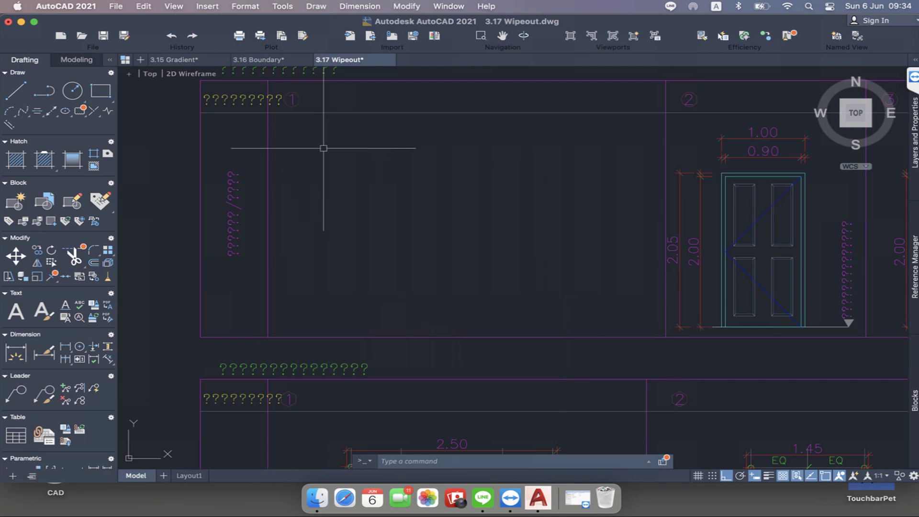
{"action": "scroll", "coordinate": [323, 149], "scroll_direction": "down", "scroll_amount": 2}
{"action": "scroll", "coordinate": [323, 148], "scroll_direction": "down", "scroll_amount": 2}
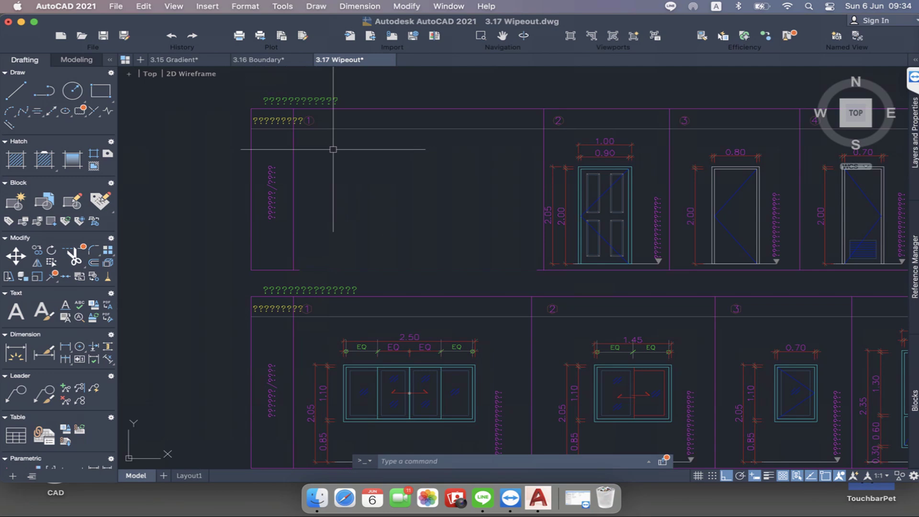
{"action": "scroll", "coordinate": [334, 149], "scroll_direction": "down", "scroll_amount": 1}
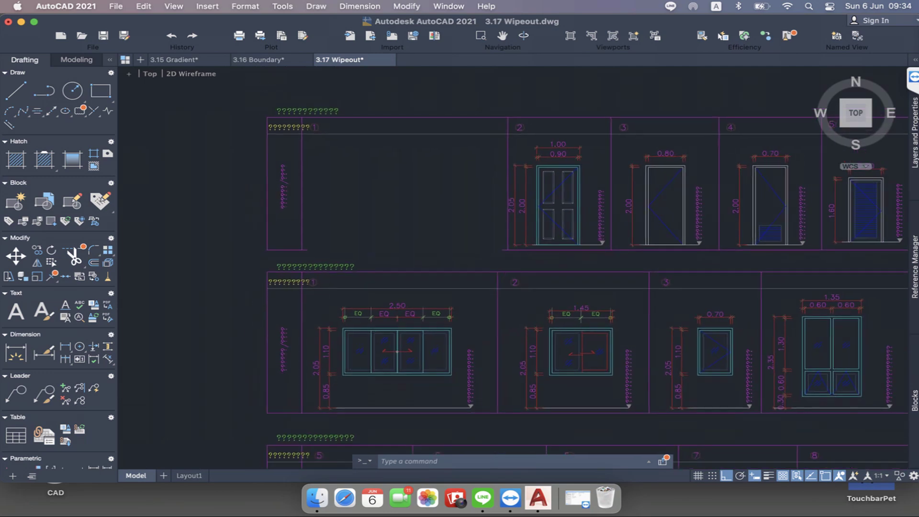
{"action": "scroll", "coordinate": [333, 149], "scroll_direction": "up", "scroll_amount": 2}
{"action": "scroll", "coordinate": [334, 149], "scroll_direction": "up", "scroll_amount": 1}
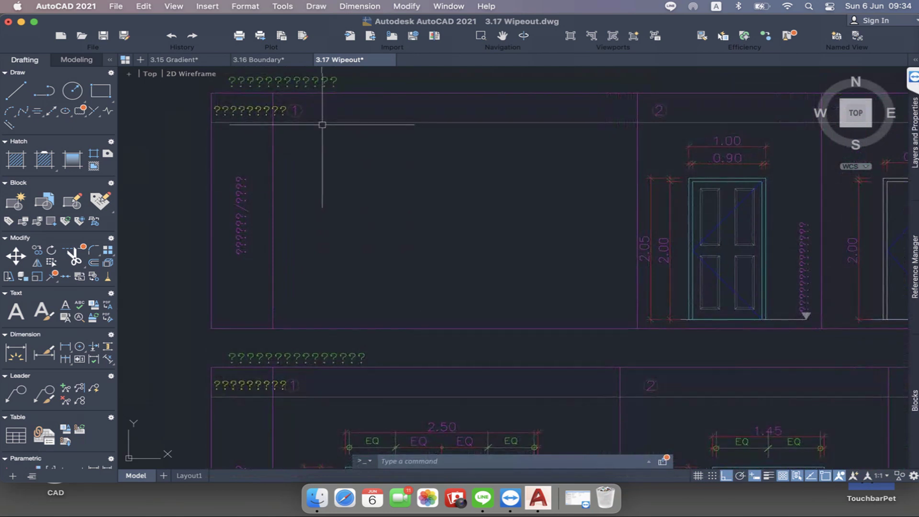
- Delete the wipeout, restore it with undo, and choose Hide Objects on it
{"action": "left_click", "coordinate": [280, 130]}
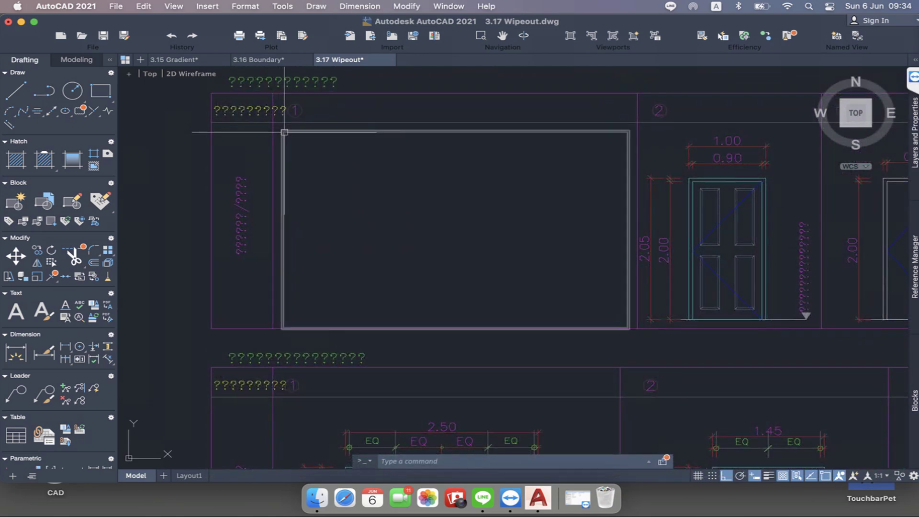
{"action": "key", "text": "Delete"}
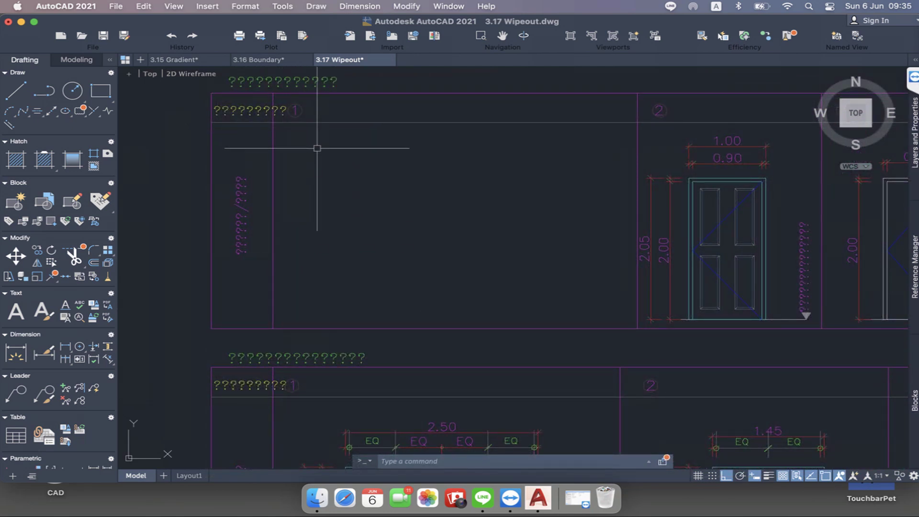
{"action": "key", "text": "ctrl+z"}
{"action": "left_click", "coordinate": [283, 130]}
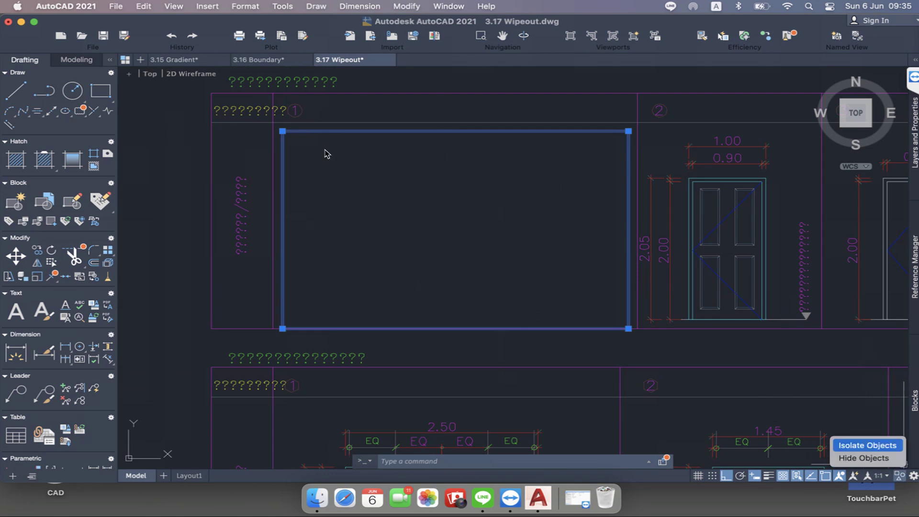
{"action": "key", "text": "Down"}
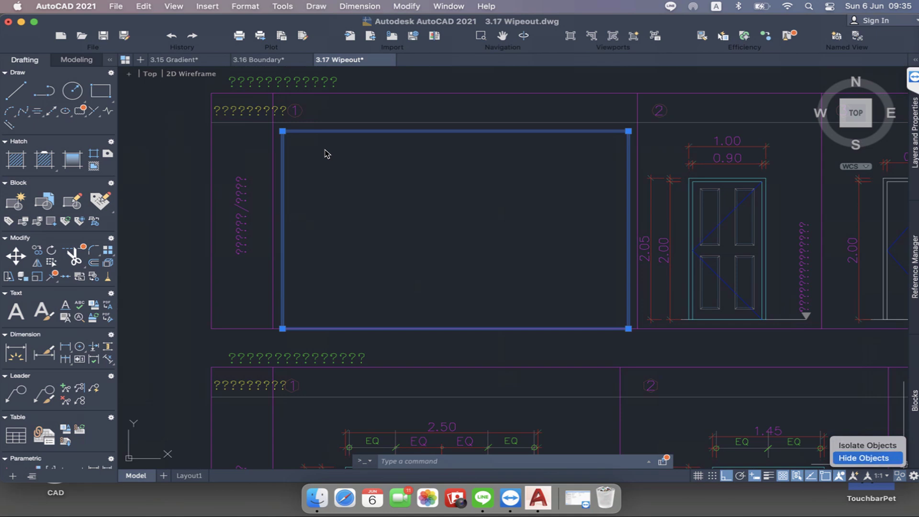
{"action": "key", "text": "Return"}
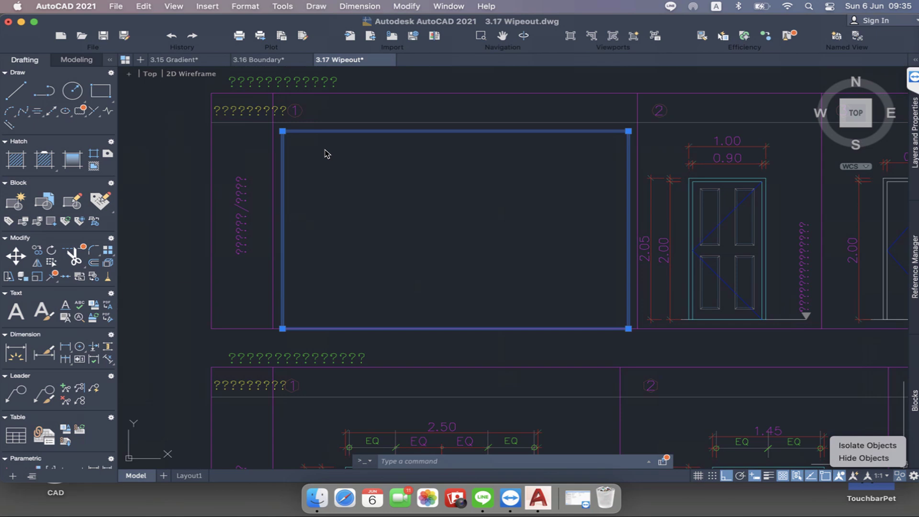
{"action": "left_click", "coordinate": [830, 423]}
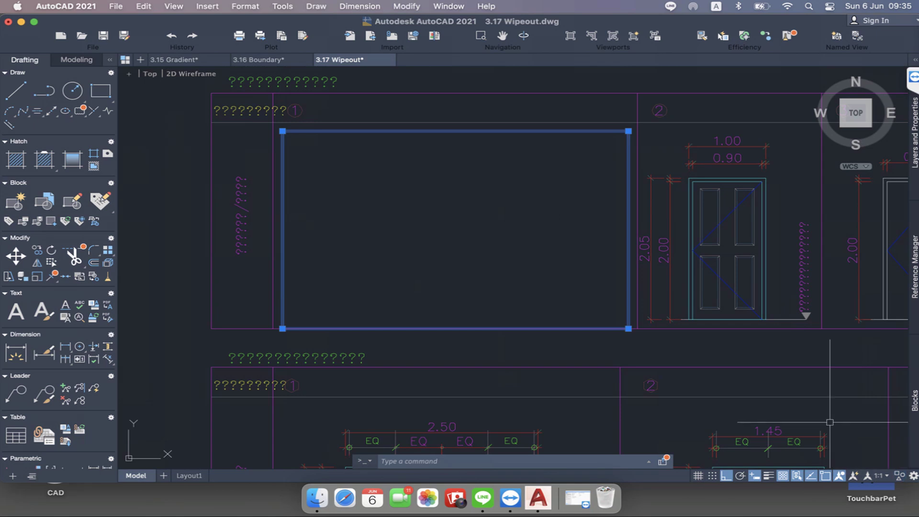
- Cancel stray selections around the door elevation, undo once more, and scroll the view
{"action": "left_click", "coordinate": [695, 346]}
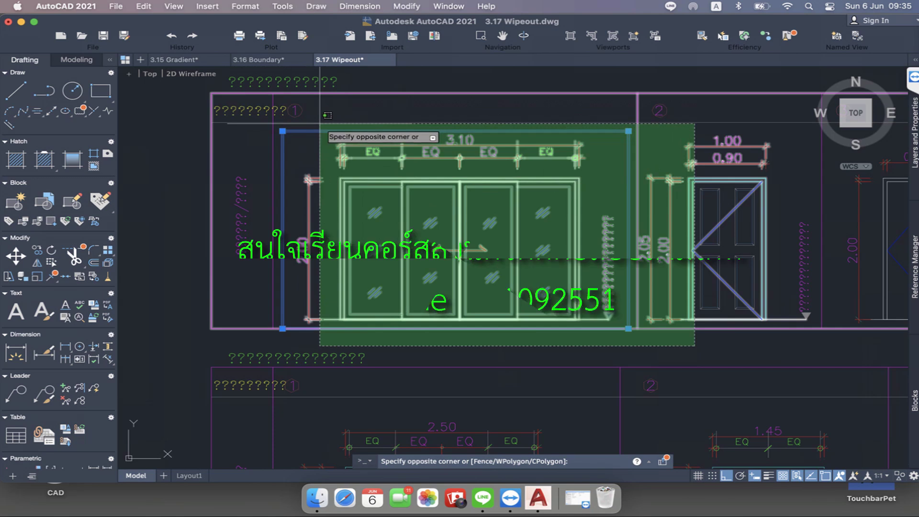
{"action": "key", "text": "Escape"}
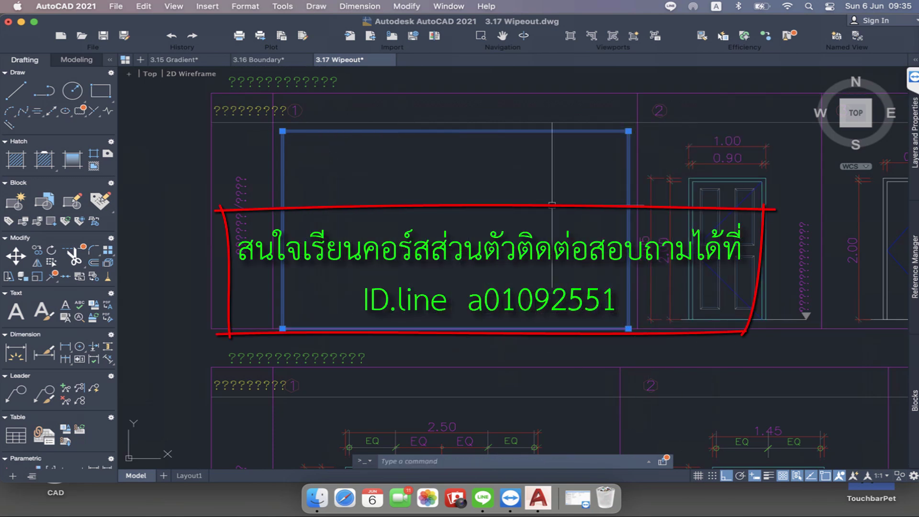
{"action": "left_click", "coordinate": [456, 108]}
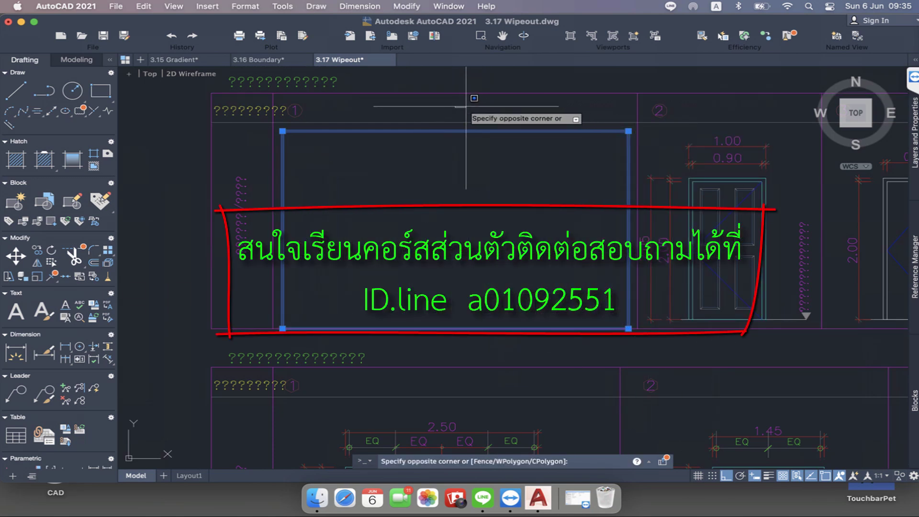
{"action": "key", "text": "Escape"}
{"action": "key", "text": "Escape"}
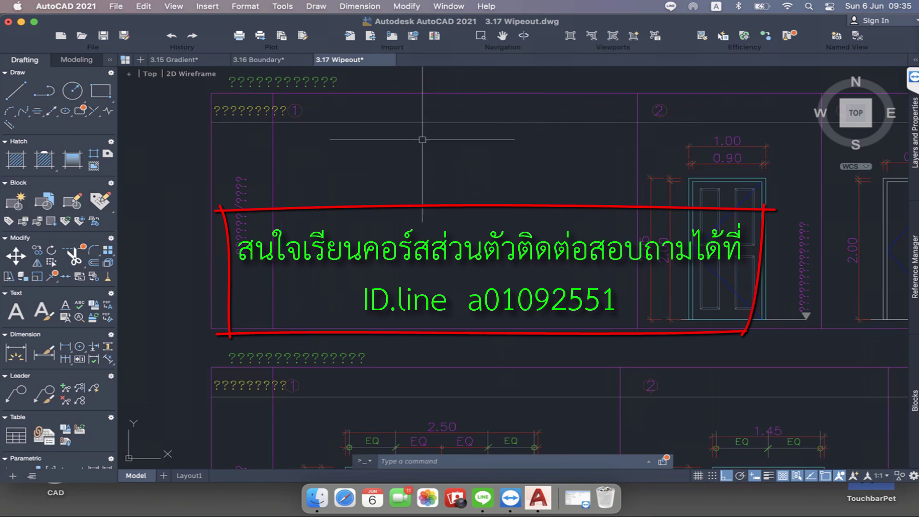
{"action": "key", "text": "ctrl+z"}
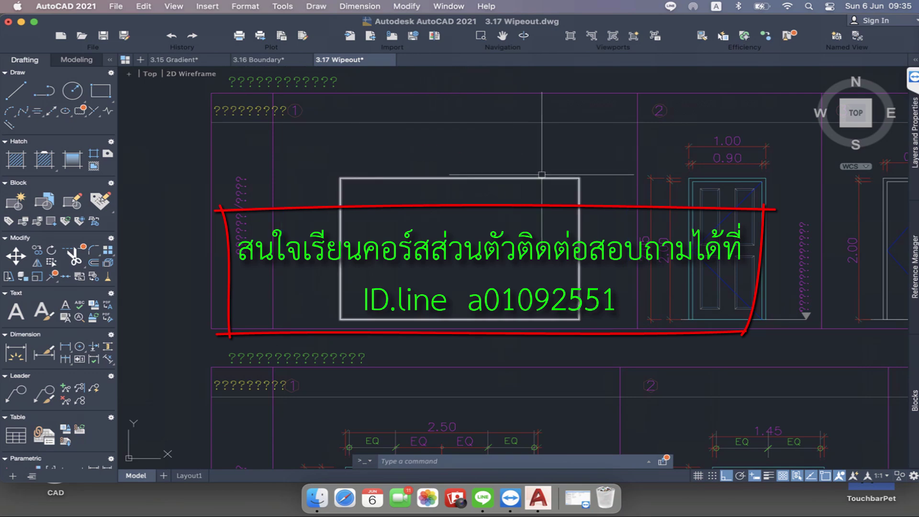
{"action": "scroll", "coordinate": [539, 177], "scroll_direction": "down", "scroll_amount": 2}
{"action": "scroll", "coordinate": [541, 175], "scroll_direction": "down", "scroll_amount": 2}
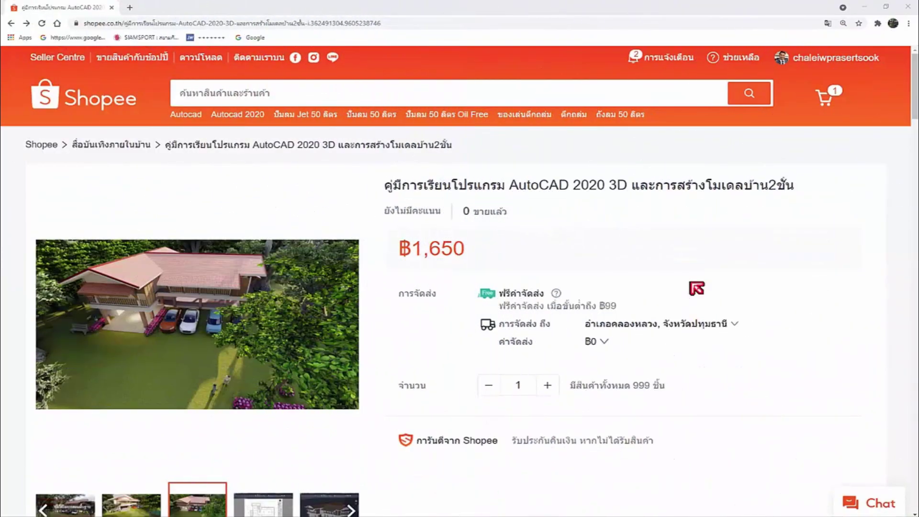
- Search Shopee for the pasted AutoCAD For Mac course title and open its product page
{"action": "right_click", "coordinate": [304, 94]}
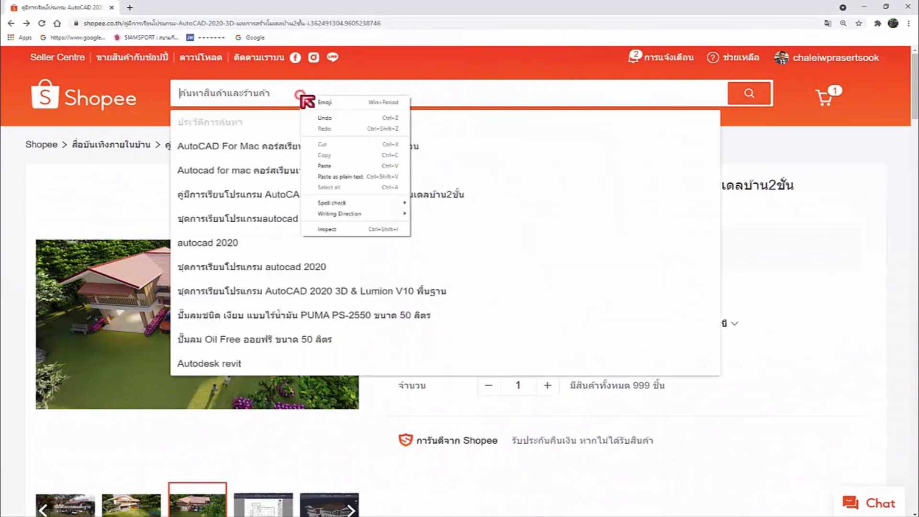
{"action": "left_click", "coordinate": [340, 168]}
{"action": "key", "text": "Return"}
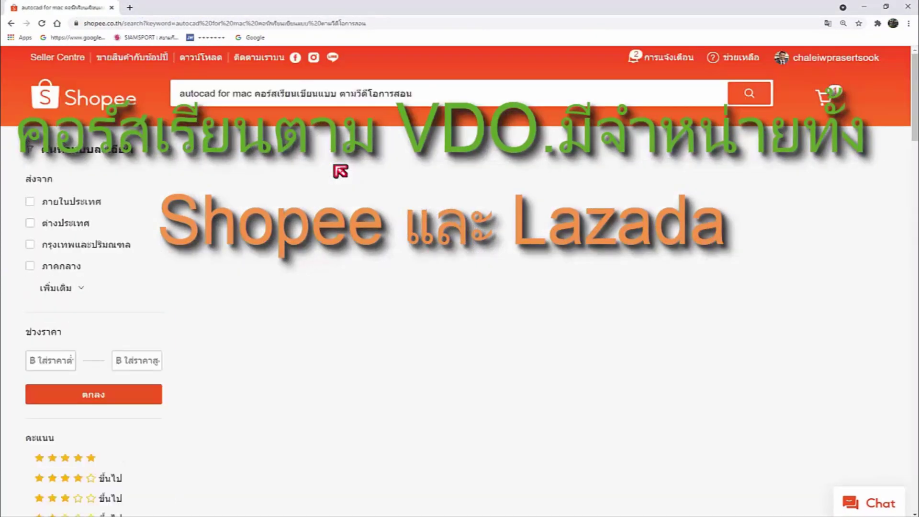
{"action": "scroll", "coordinate": [341, 170], "scroll_direction": "down", "scroll_amount": 4}
{"action": "left_click", "coordinate": [265, 319]}
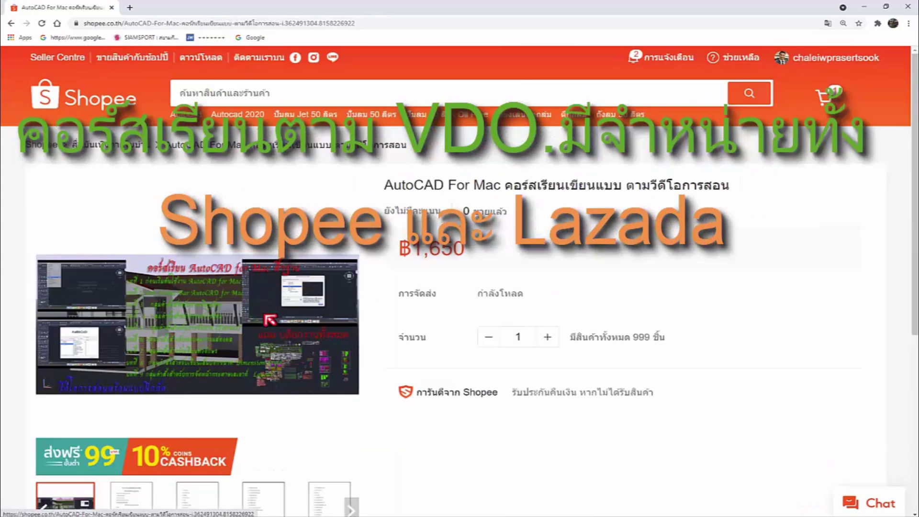
- Select the youtu.be sample video link in the description and open YouTube in a new tab
{"action": "scroll", "coordinate": [264, 319], "scroll_direction": "down", "scroll_amount": 4}
{"action": "scroll", "coordinate": [268, 314], "scroll_direction": "down", "scroll_amount": 2}
{"action": "scroll", "coordinate": [271, 310], "scroll_direction": "down", "scroll_amount": 3}
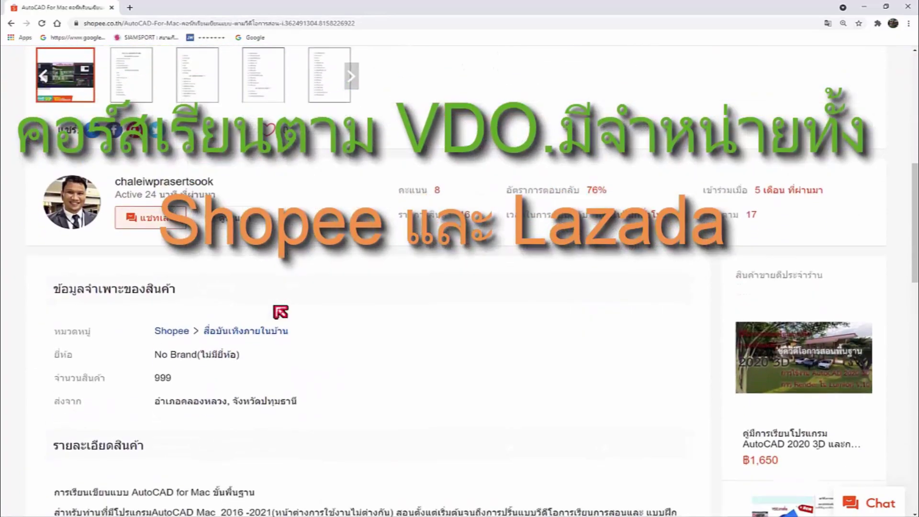
{"action": "scroll", "coordinate": [274, 305], "scroll_direction": "down", "scroll_amount": 5}
{"action": "scroll", "coordinate": [275, 306], "scroll_direction": "down", "scroll_amount": 3}
{"action": "scroll", "coordinate": [281, 312], "scroll_direction": "up", "scroll_amount": 4}
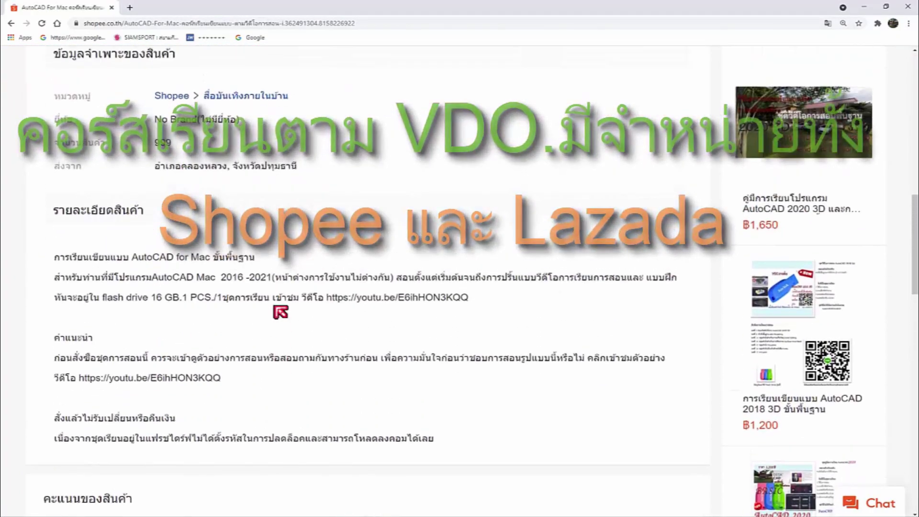
{"action": "scroll", "coordinate": [281, 312], "scroll_direction": "down", "scroll_amount": 3}
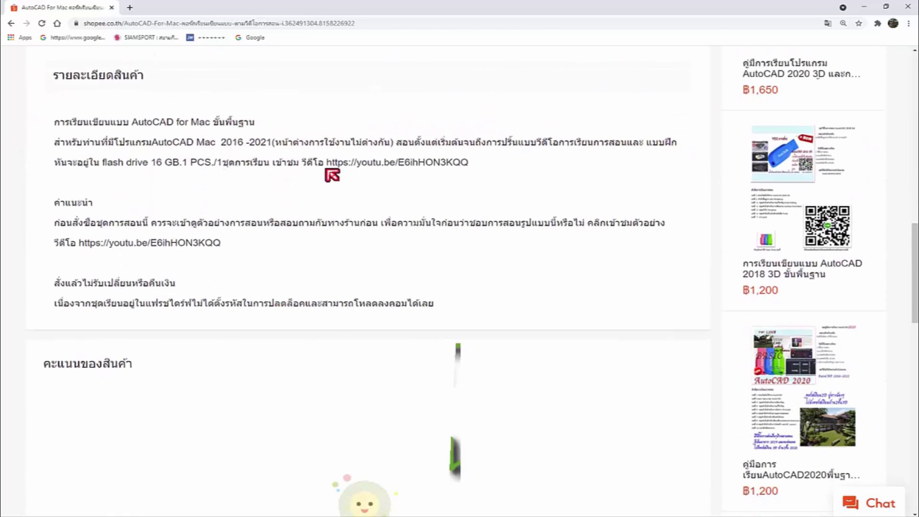
{"action": "left_click_drag", "start_coordinate": [327, 163], "coordinate": [483, 169]}
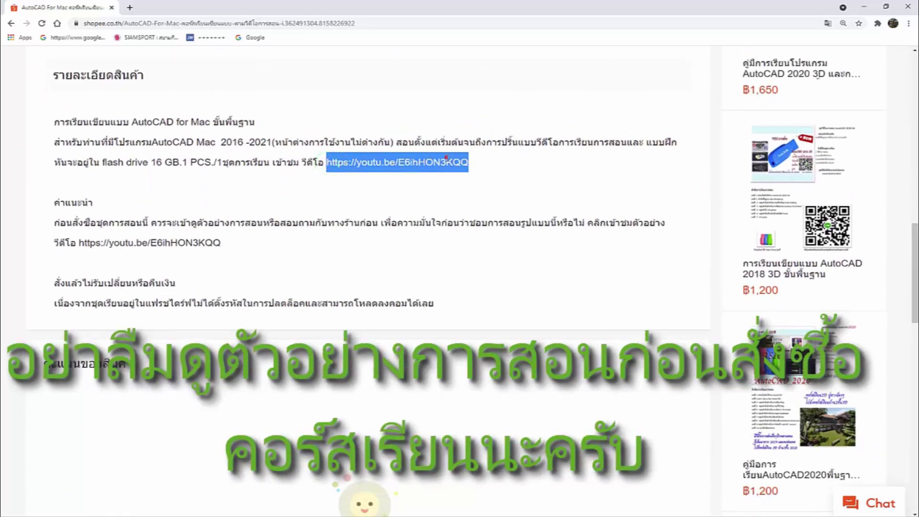
{"action": "left_click", "coordinate": [130, 8]}
{"action": "left_click", "coordinate": [436, 246]}
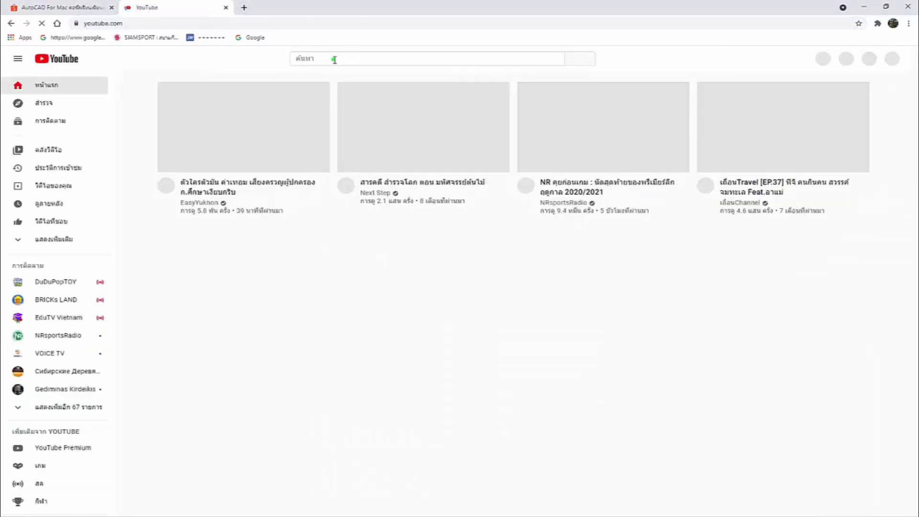
- Search YouTube with the pasted link and open the AutoCAD For Mac sample video
{"action": "right_click", "coordinate": [344, 63]}
{"action": "left_click", "coordinate": [371, 137]}
{"action": "key", "text": "Return"}
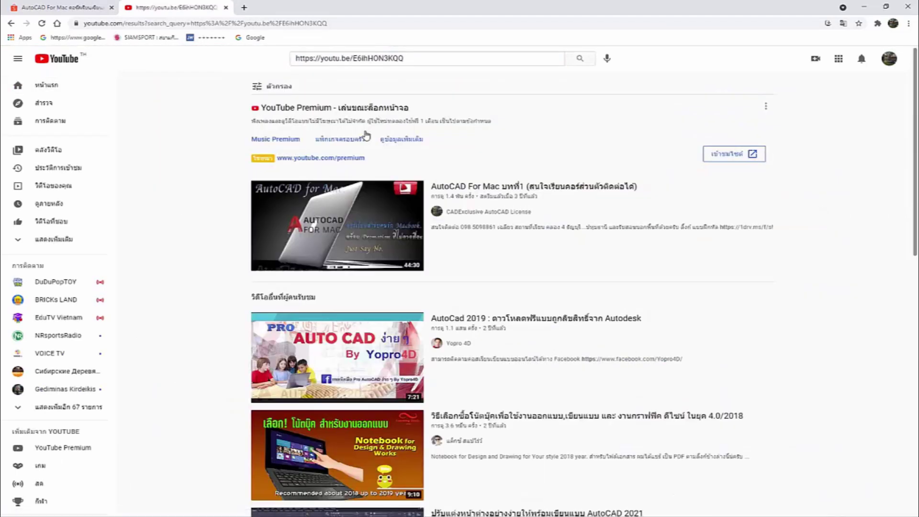
{"action": "left_click", "coordinate": [358, 230]}
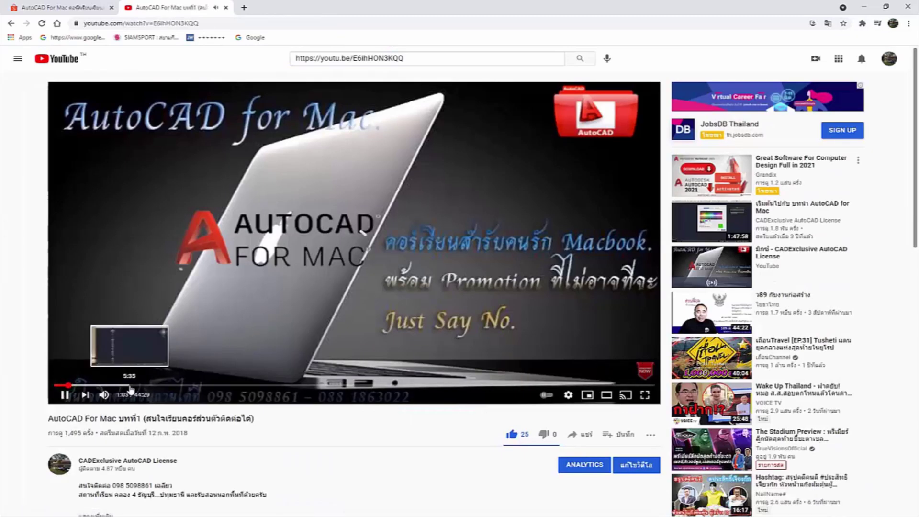
- Skim the video along the progress bar from about 5:36 to 41:00
{"action": "left_click", "coordinate": [128, 386]}
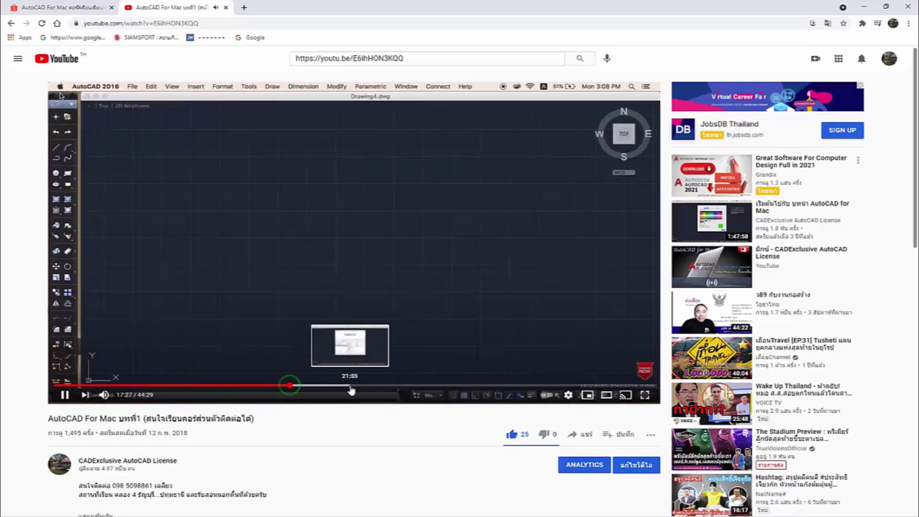
{"action": "left_click", "coordinate": [350, 385]}
{"action": "left_click", "coordinate": [412, 386]}
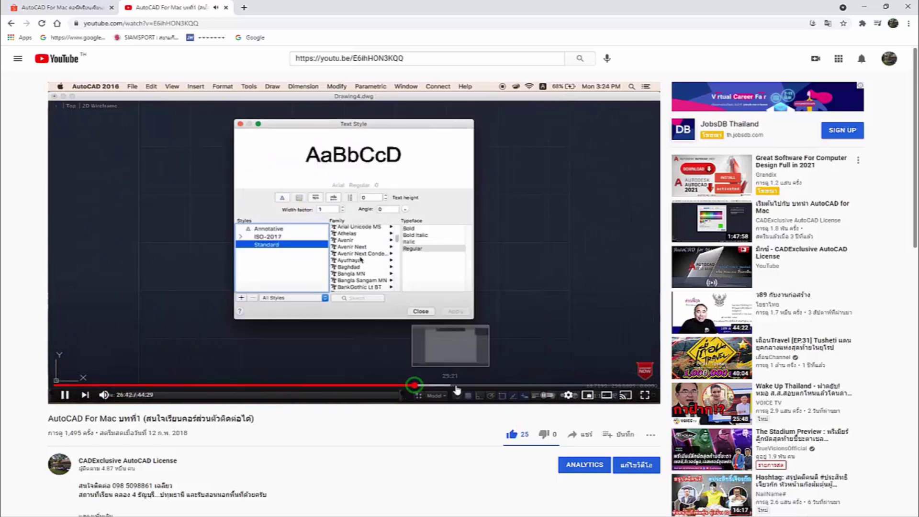
{"action": "left_click", "coordinate": [474, 386]}
{"action": "left_click", "coordinate": [543, 386]}
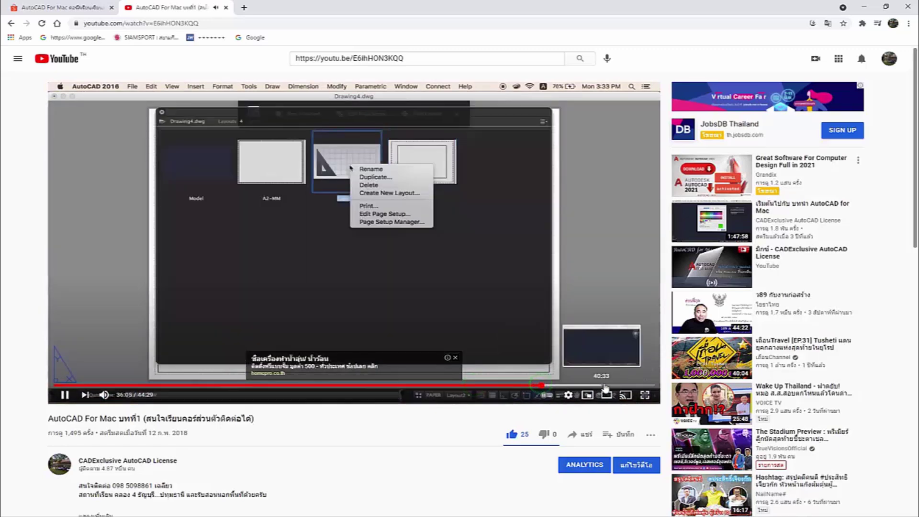
{"action": "left_click", "coordinate": [589, 386]}
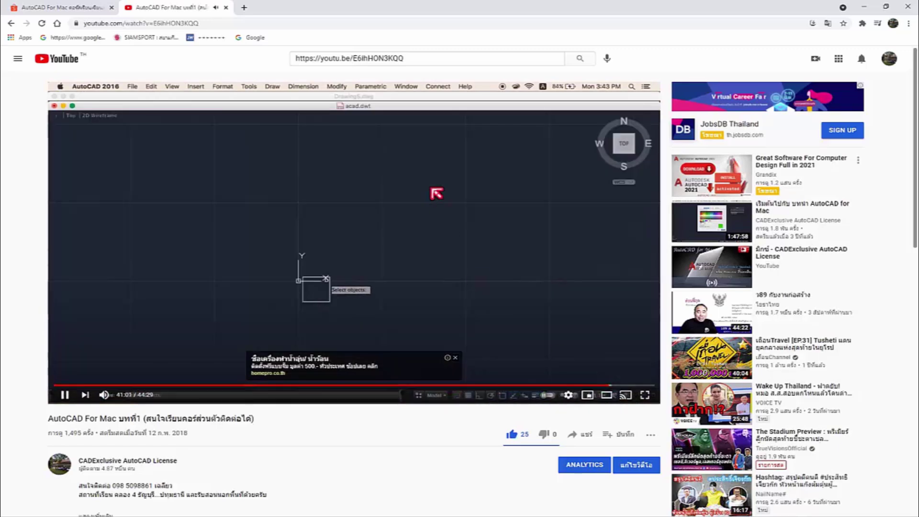
- Back on Shopee, raise the ฿1,200 AutoCAD For Mac course's quantity from 1 to 2
{"action": "left_click", "coordinate": [45, 8]}
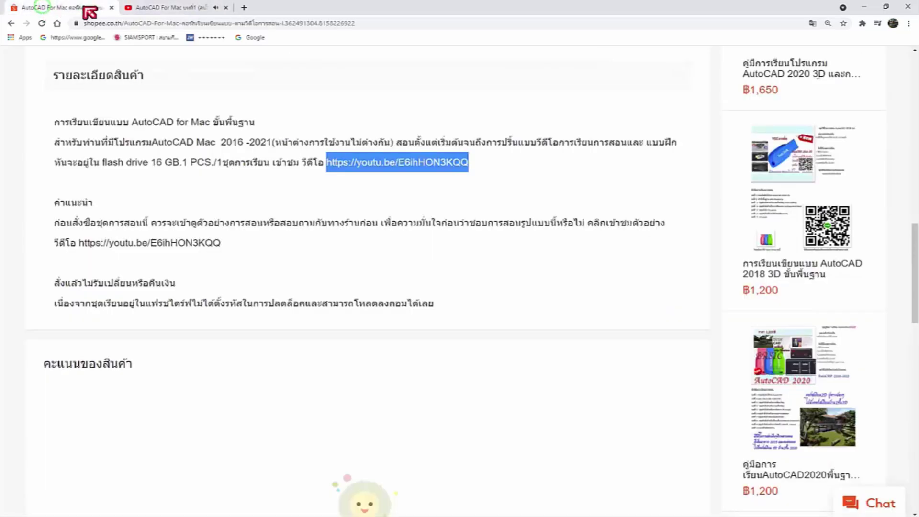
{"action": "scroll", "coordinate": [412, 295], "scroll_direction": "up", "scroll_amount": 2}
{"action": "scroll", "coordinate": [423, 311], "scroll_direction": "up", "scroll_amount": 8}
{"action": "scroll", "coordinate": [430, 316], "scroll_direction": "up", "scroll_amount": 6}
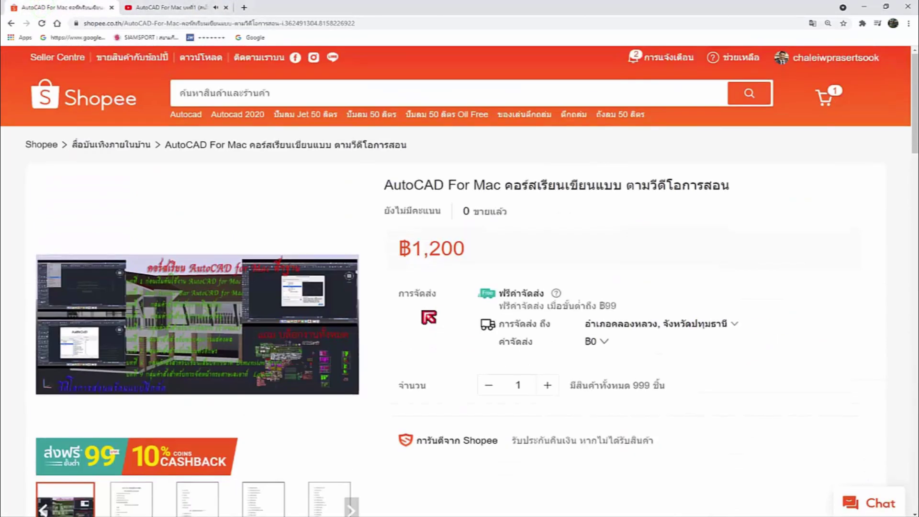
{"action": "scroll", "coordinate": [426, 314], "scroll_direction": "down", "scroll_amount": 1}
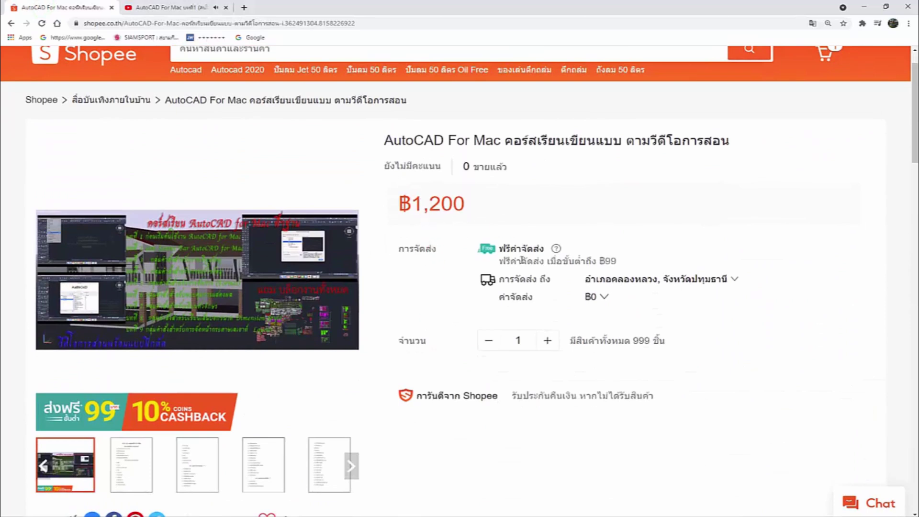
{"action": "left_click", "coordinate": [549, 341]}
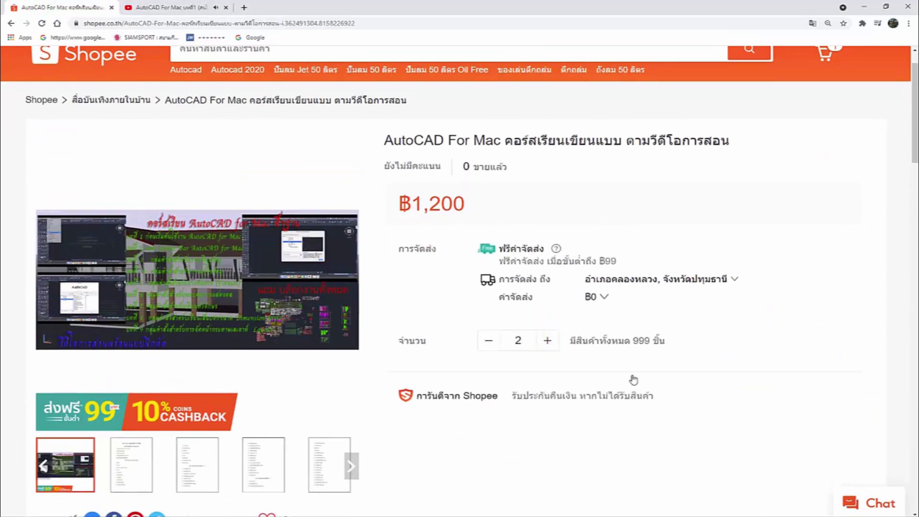